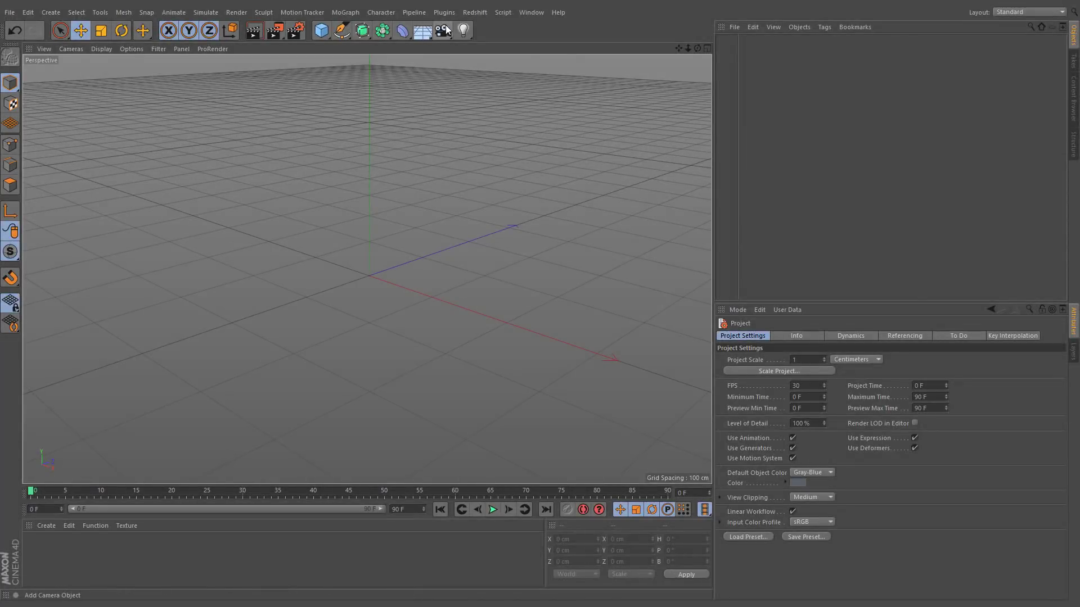
- Add a Trypogen generator and a sphere, making the sphere a child of Trypogen
{"action": "left_click", "coordinate": [444, 13]}
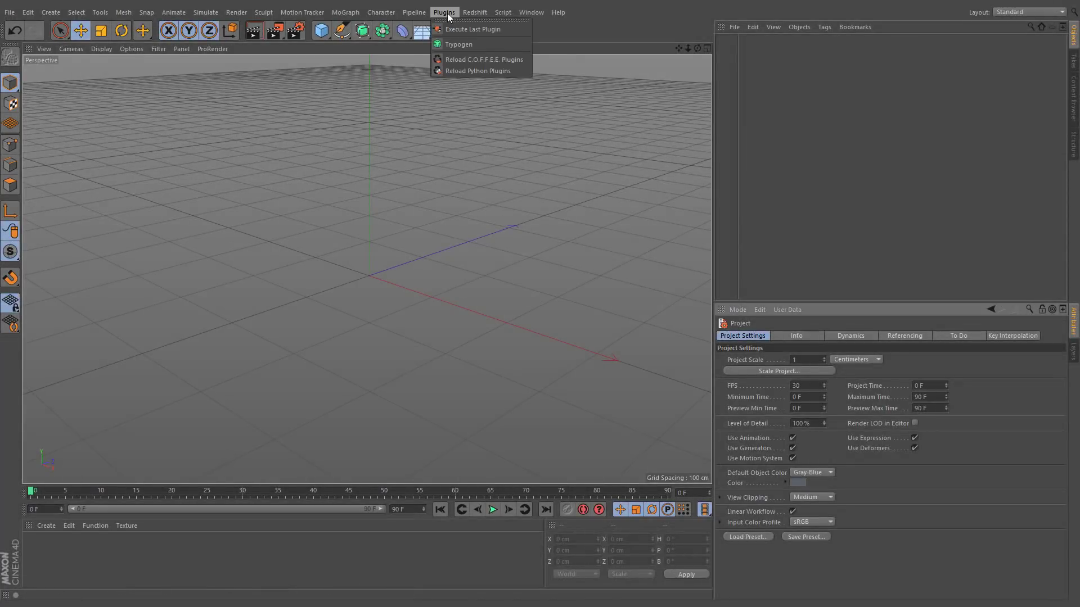
{"action": "left_click", "coordinate": [504, 44]}
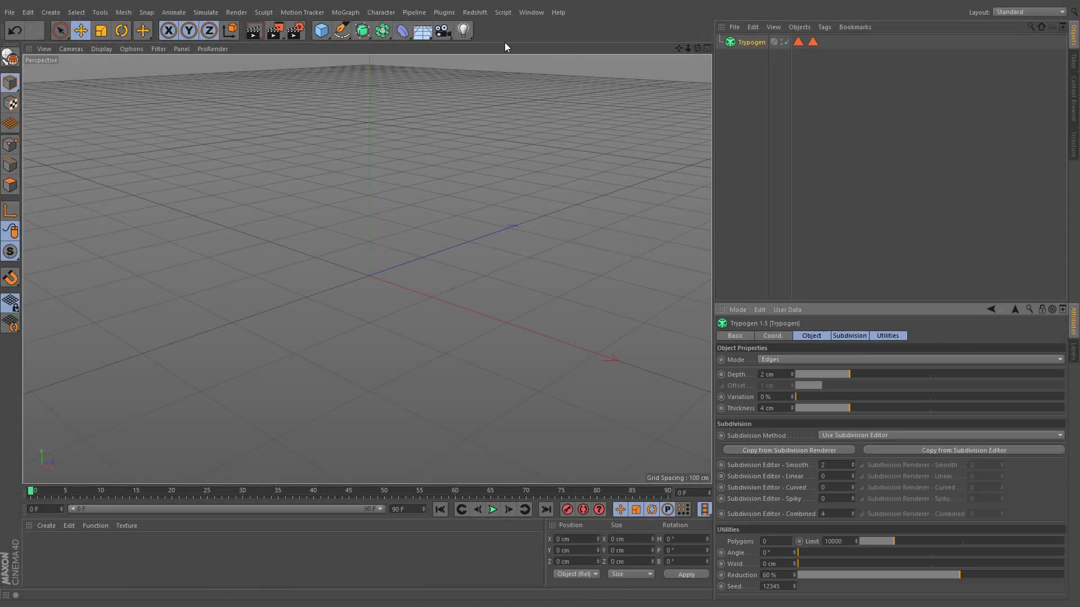
{"action": "left_click", "coordinate": [321, 32]}
{"action": "left_click", "coordinate": [531, 67]}
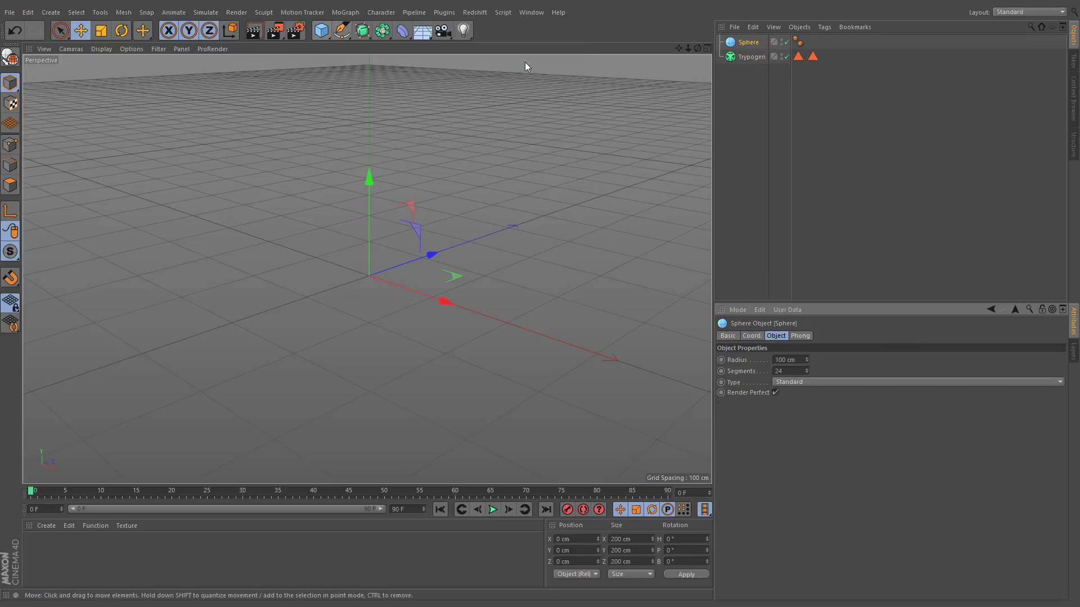
{"action": "left_click_drag", "start_coordinate": [745, 43], "coordinate": [746, 56]}
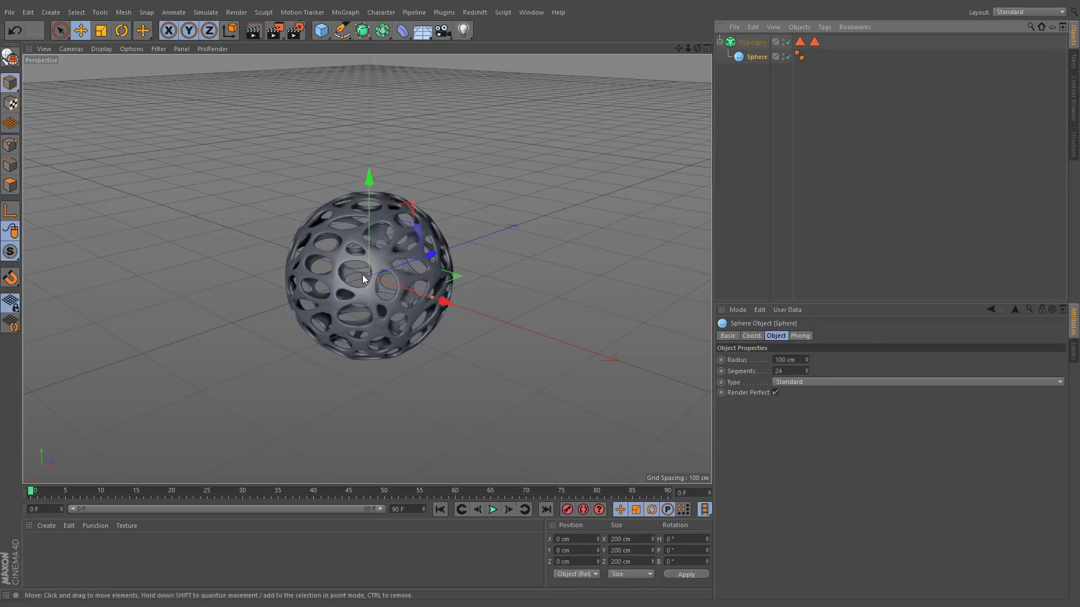
- Set Trypogen's reduction to 0% and its smooth editor subdivision to 0
{"action": "left_click", "coordinate": [729, 44]}
{"action": "left_click_drag", "start_coordinate": [808, 574], "coordinate": [795, 573]}
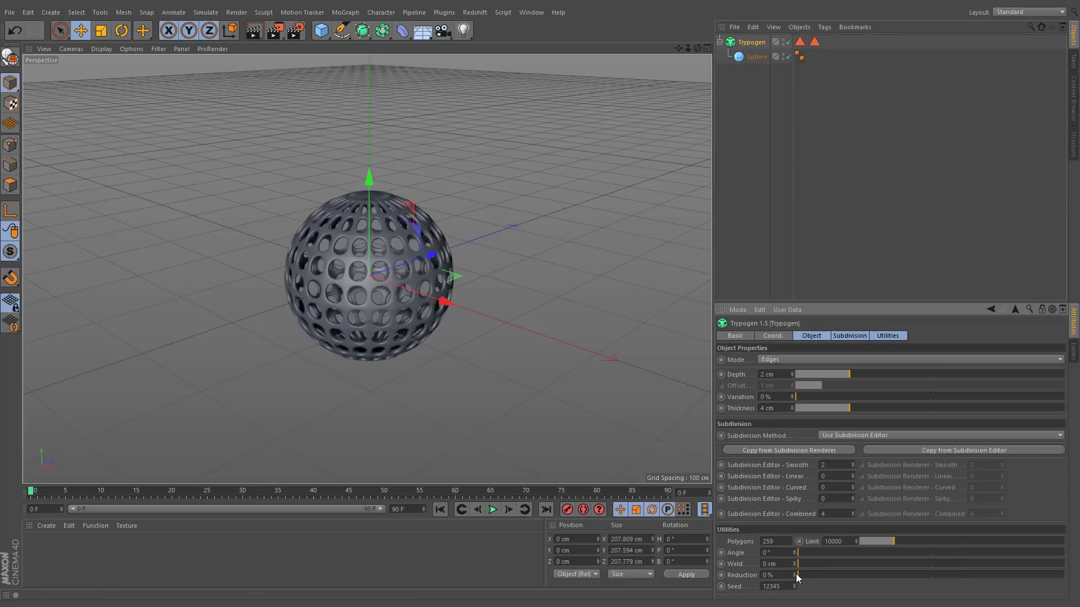
{"action": "left_click", "coordinate": [850, 467]}
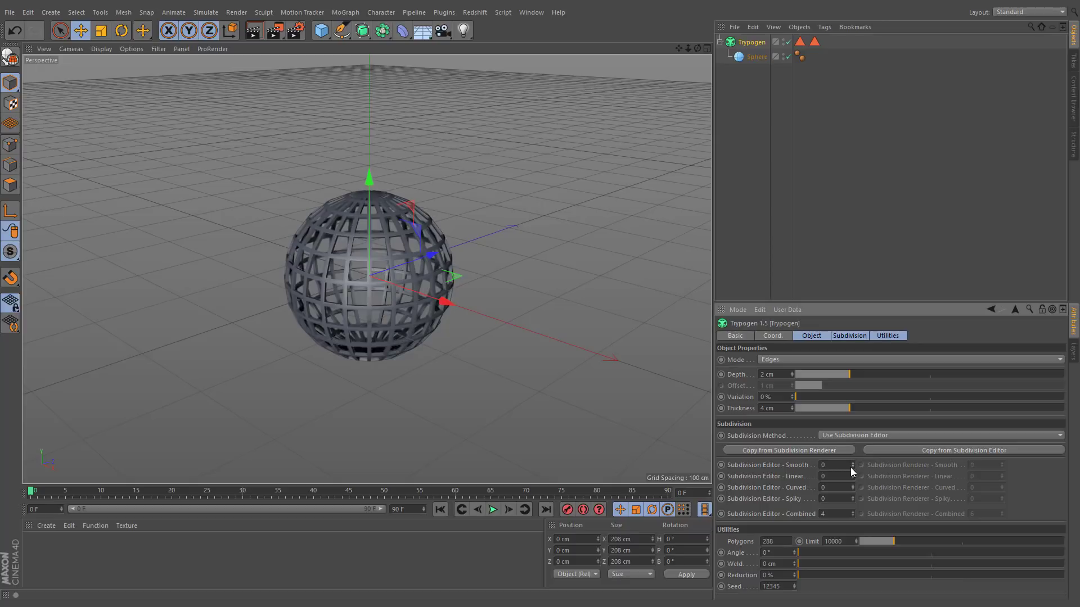
{"action": "right_click_drag", "start_coordinate": [364, 275], "coordinate": [379, 242], "text": "alt"}
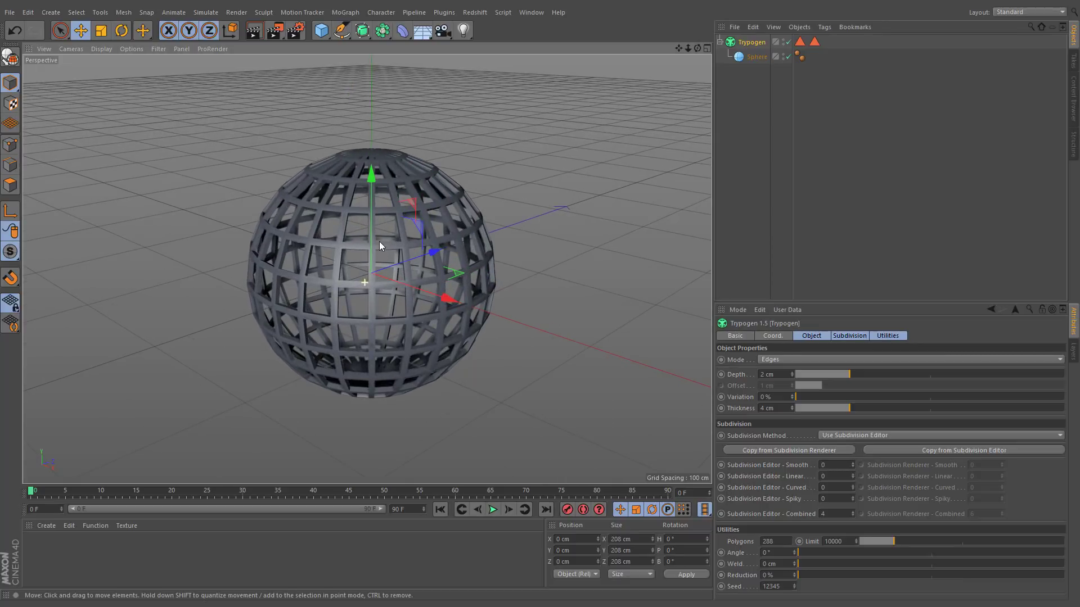
- Try the Tetrahedron, Hexahedron, Octahedron and Icosahedron types on the sphere, and settle on Octahedron
{"action": "left_click", "coordinate": [740, 57]}
{"action": "left_click", "coordinate": [792, 381]}
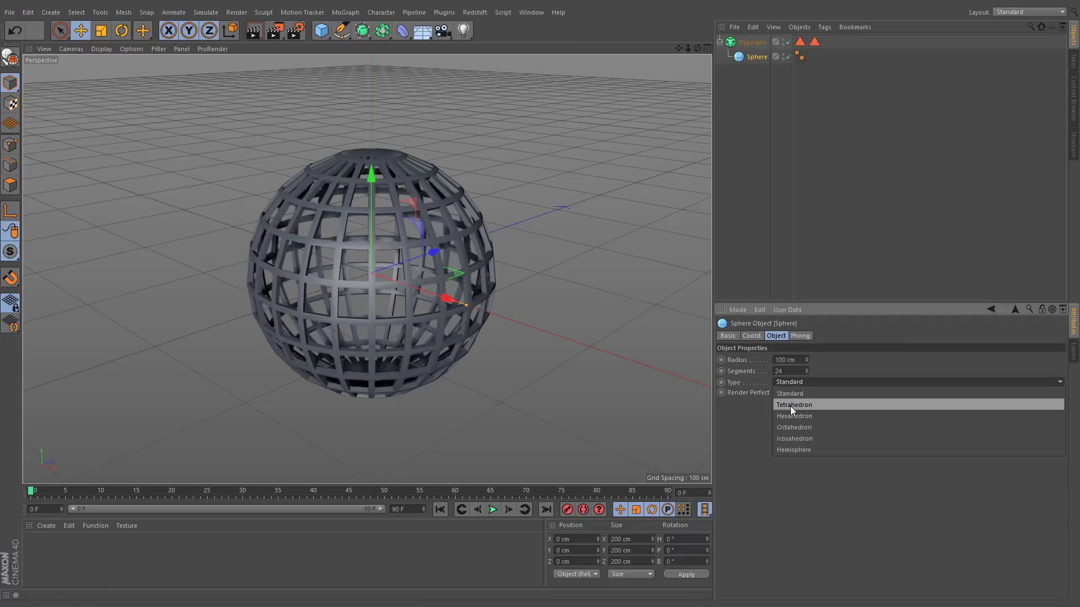
{"action": "left_click", "coordinate": [790, 406]}
{"action": "left_click", "coordinate": [795, 384]}
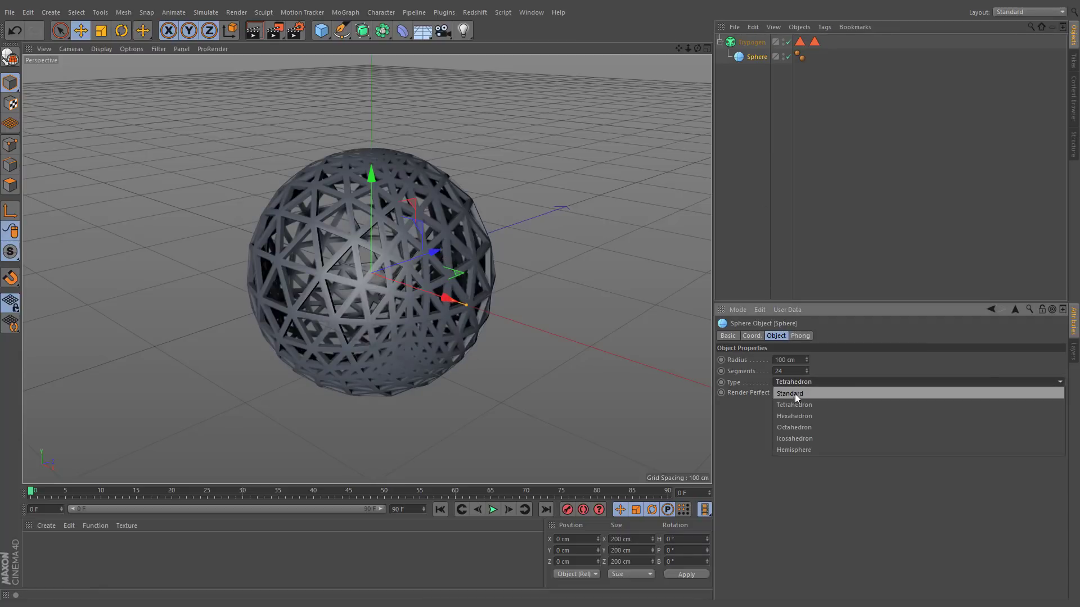
{"action": "left_click", "coordinate": [791, 419]}
{"action": "left_click", "coordinate": [796, 384]}
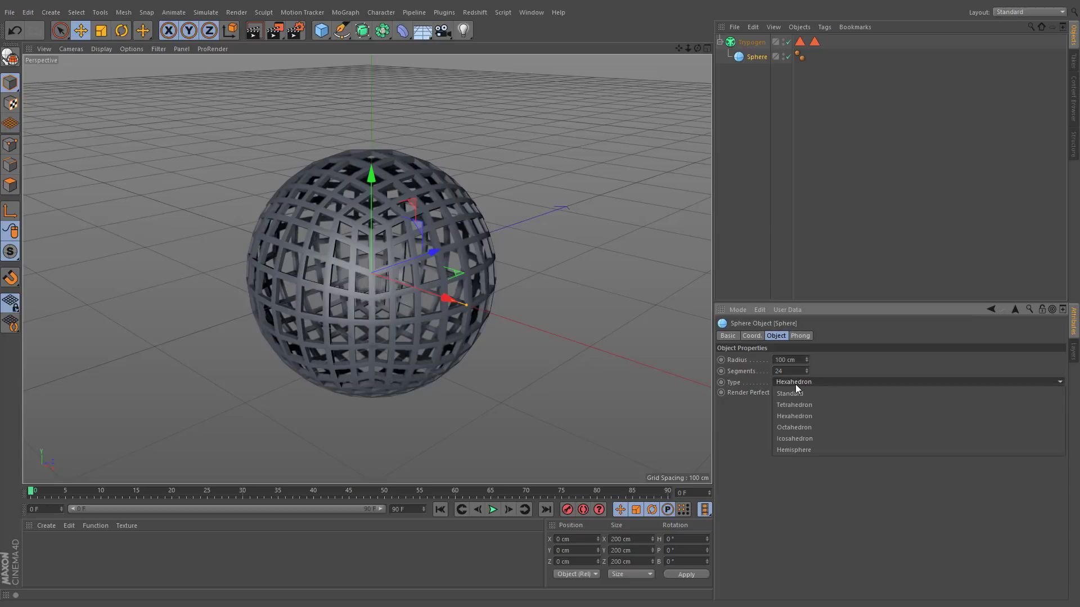
{"action": "left_click", "coordinate": [796, 424]}
{"action": "left_click", "coordinate": [800, 385]}
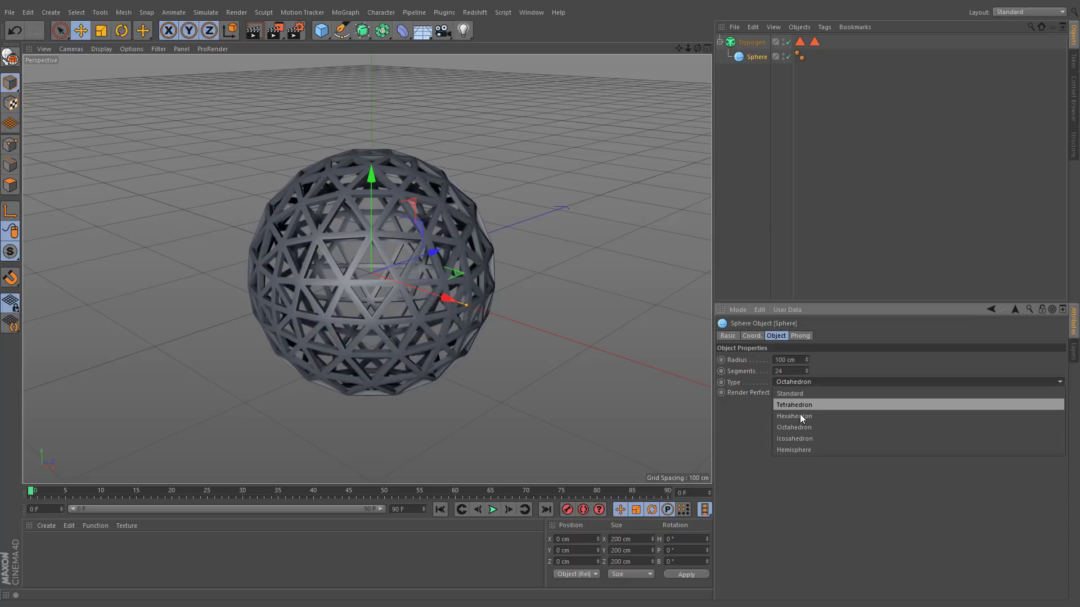
{"action": "left_click", "coordinate": [798, 437]}
{"action": "left_click", "coordinate": [795, 383]}
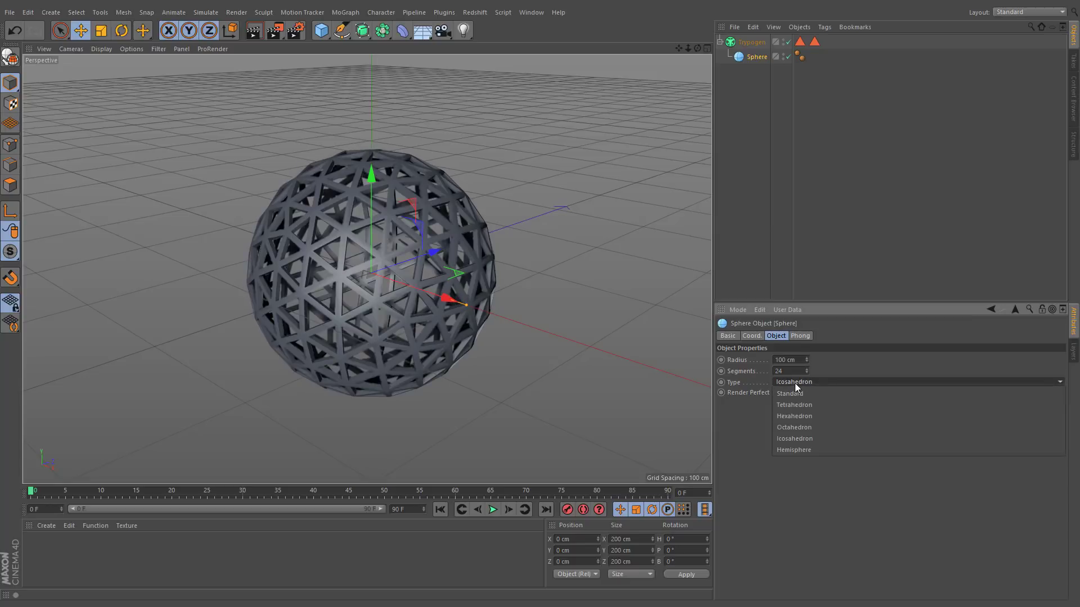
{"action": "left_click", "coordinate": [799, 426]}
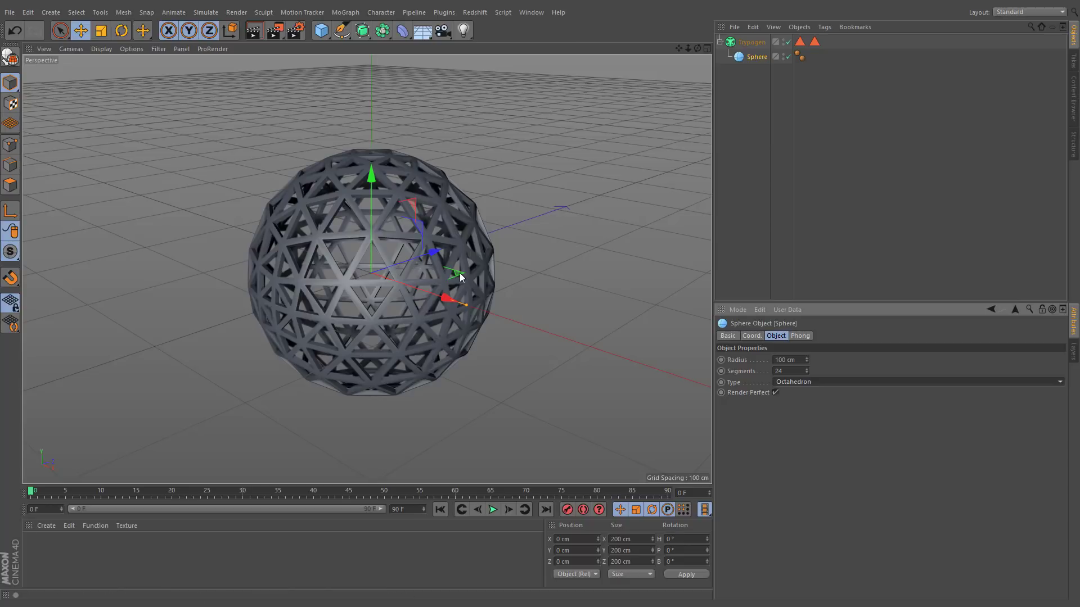
- Move the sphere to about X -61, Z -136 cm and place a new cube at about X 61, Y 37, Z 80 cm
{"action": "left_click_drag", "start_coordinate": [460, 277], "coordinate": [287, 265]}
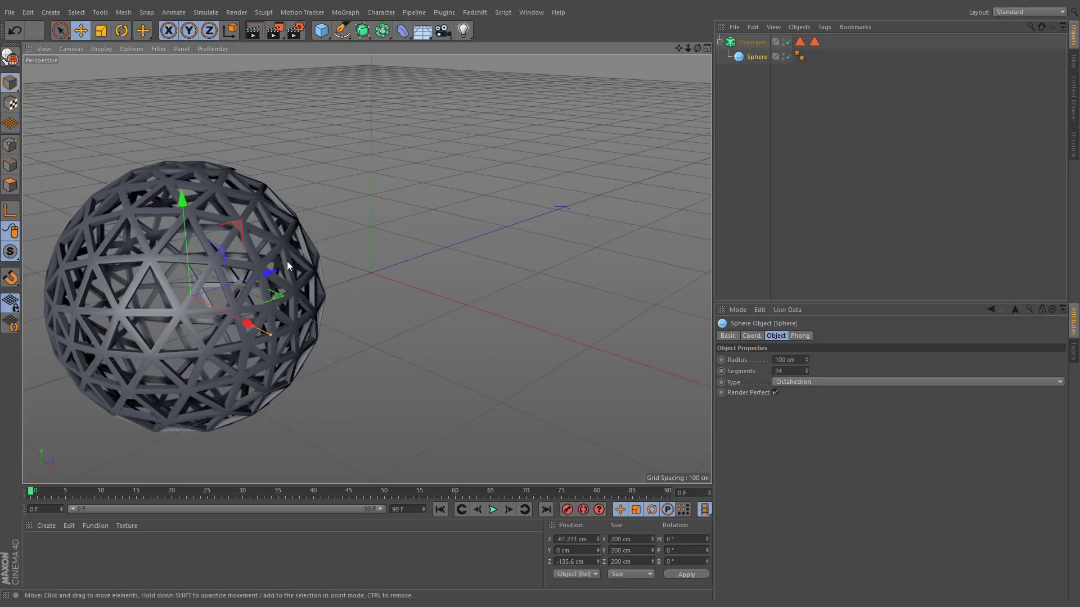
{"action": "left_click", "coordinate": [322, 31]}
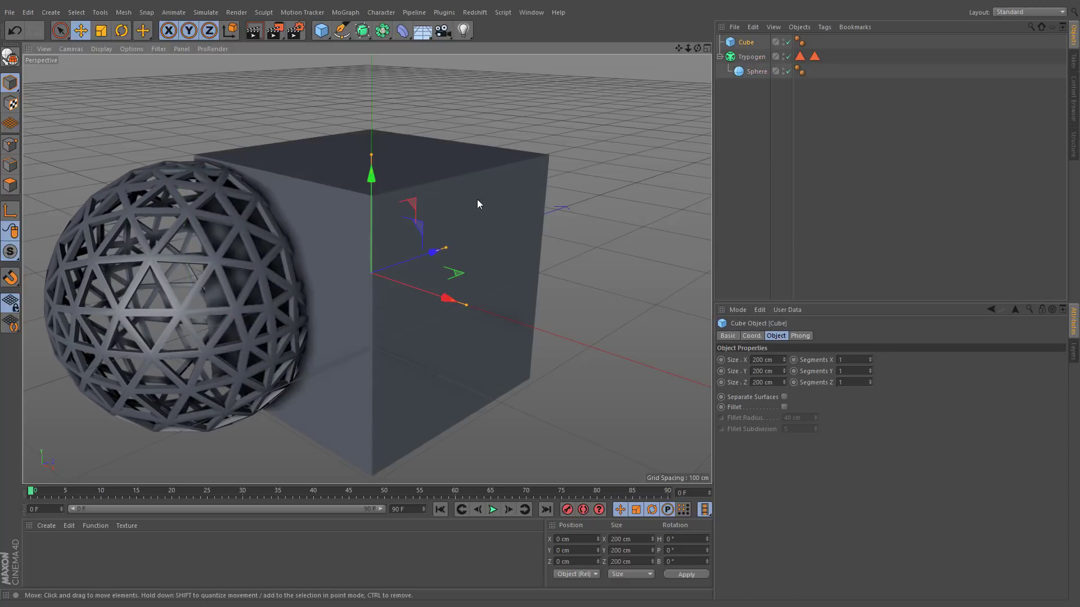
{"action": "left_click_drag", "start_coordinate": [477, 199], "coordinate": [568, 162]}
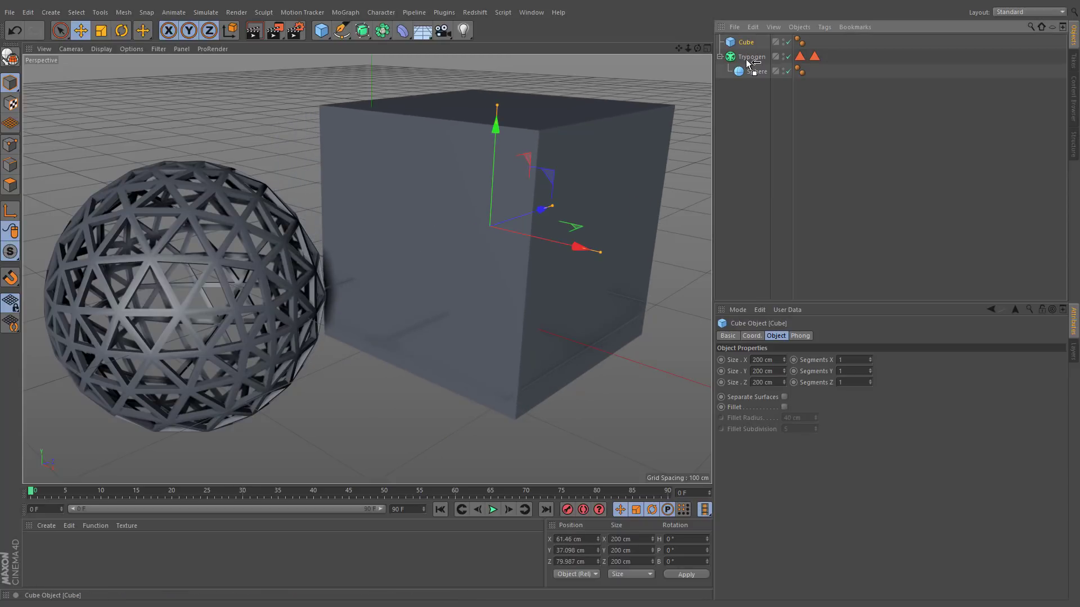
- Make the cube a child of Trypogen and set its X, Y and Z segments to 3
{"action": "left_click_drag", "start_coordinate": [748, 63], "coordinate": [748, 63]}
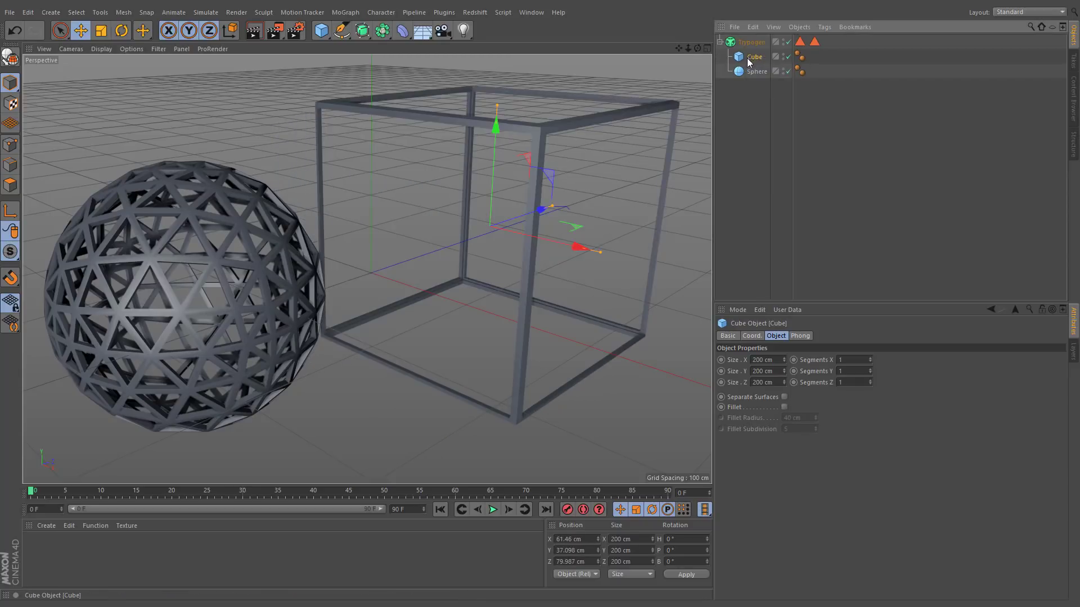
{"action": "double_click", "coordinate": [870, 358]}
{"action": "double_click", "coordinate": [870, 369]}
{"action": "left_click", "coordinate": [870, 379]}
{"action": "left_click", "coordinate": [870, 379]}
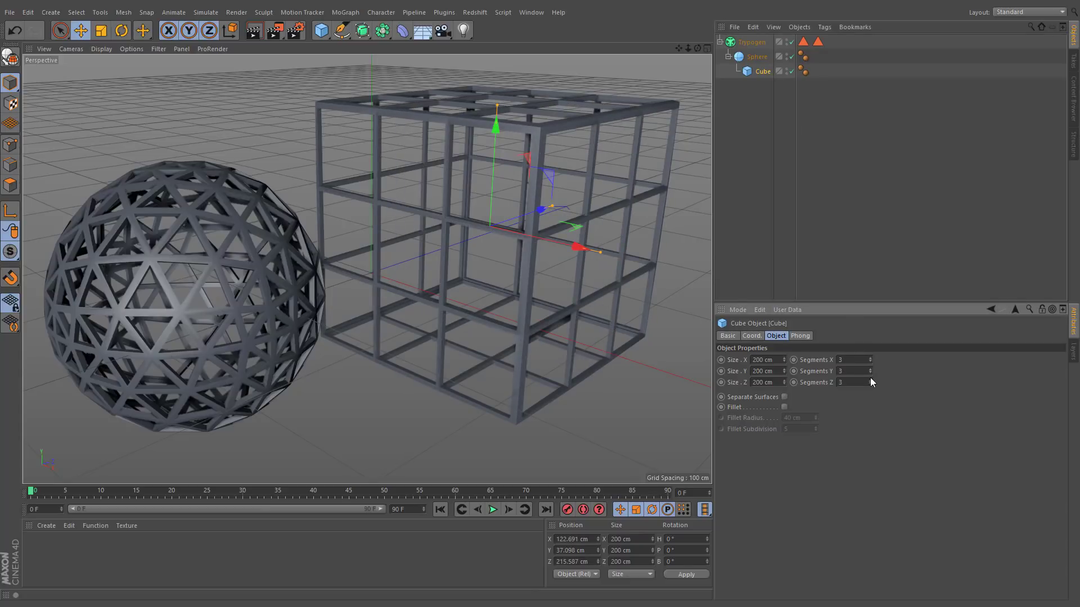
- Disable the sphere and add a Voronoi Fracture as the parent of the cube inside Trypogen
{"action": "left_click", "coordinate": [792, 56]}
{"action": "left_click", "coordinate": [345, 11]}
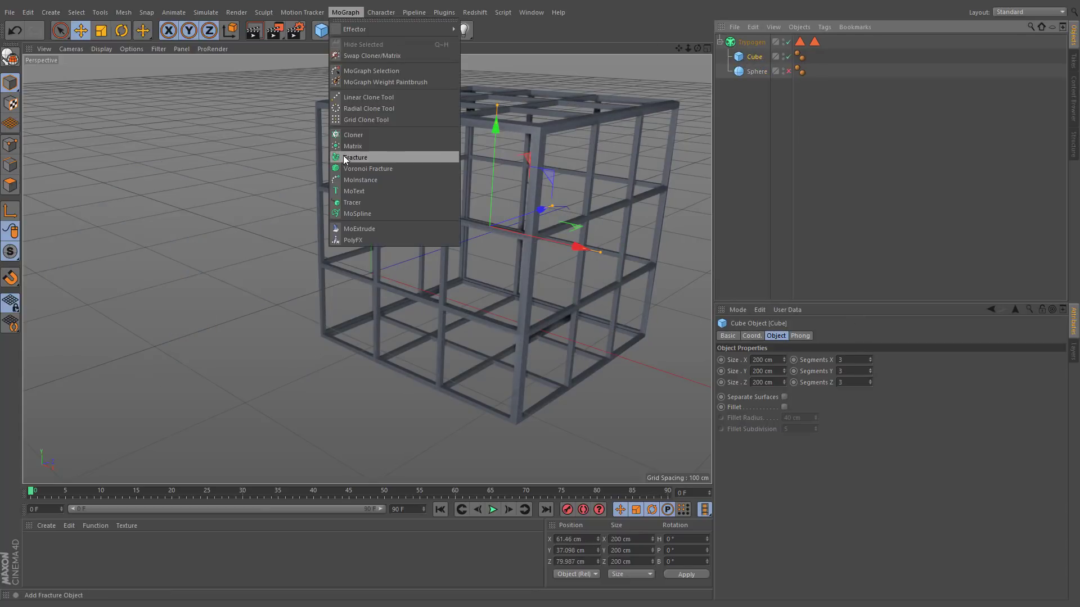
{"action": "left_click", "coordinate": [342, 157], "text": "alt"}
{"action": "left_click_drag", "start_coordinate": [342, 164], "coordinate": [562, 225], "text": "alt"}
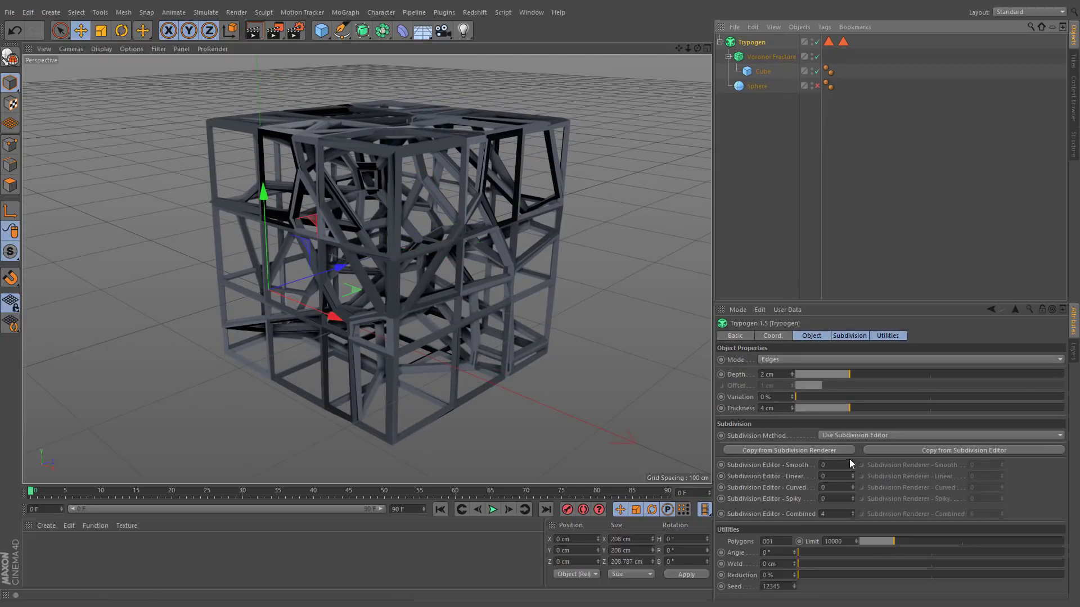
- Set the Voronoi Fracture's point distribution source to 200 points with seed 12346
{"action": "left_click", "coordinate": [881, 337]}
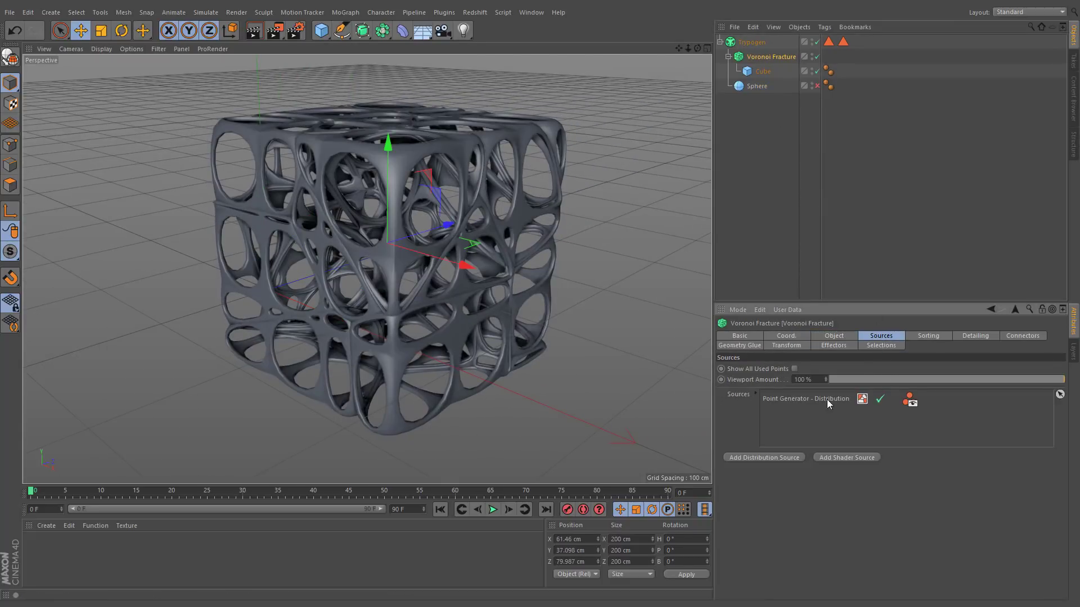
{"action": "left_click", "coordinate": [826, 399]}
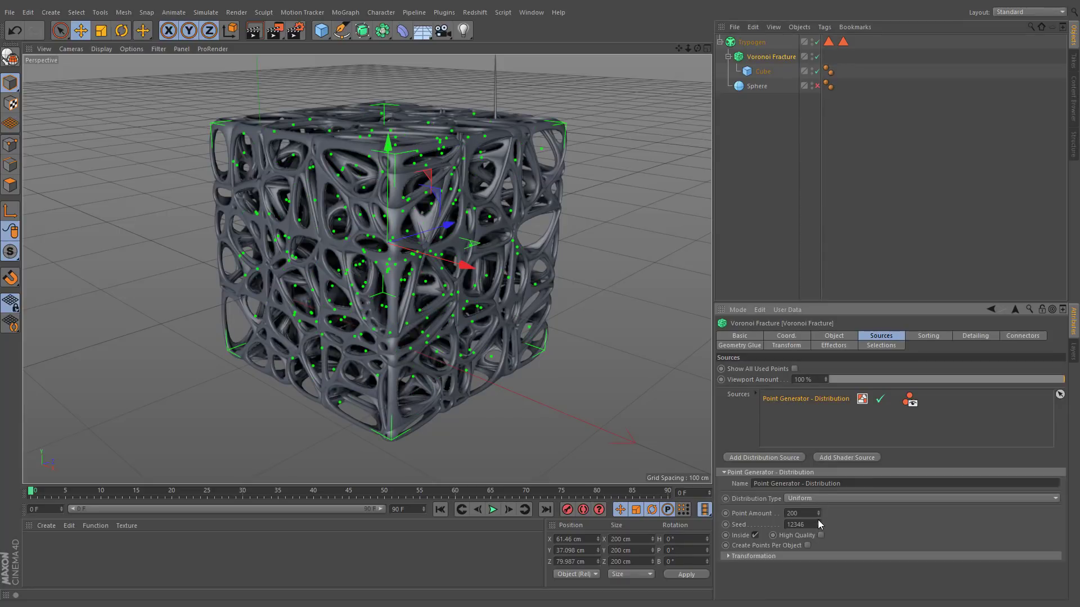
{"action": "left_click", "coordinate": [794, 424]}
{"action": "left_click_drag", "start_coordinate": [394, 281], "coordinate": [467, 281], "text": "alt"}
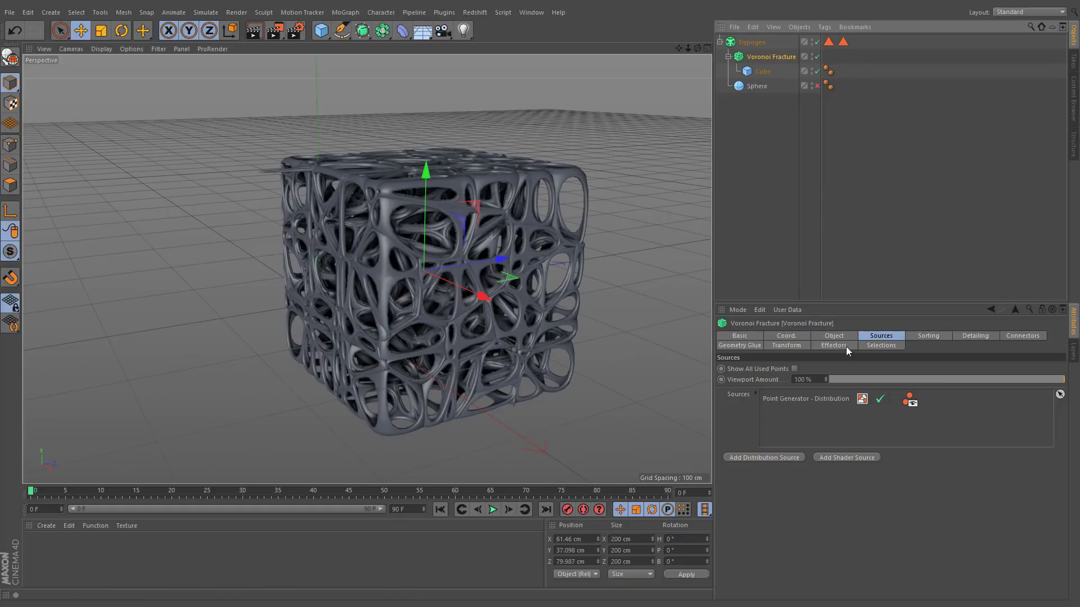
- Delete the Voronoi Fracture's point distribution source and use a new Matrix object as its source instead
{"action": "left_click", "coordinate": [815, 397]}
{"action": "key", "text": "Delete"}
{"action": "left_click", "coordinate": [345, 11]}
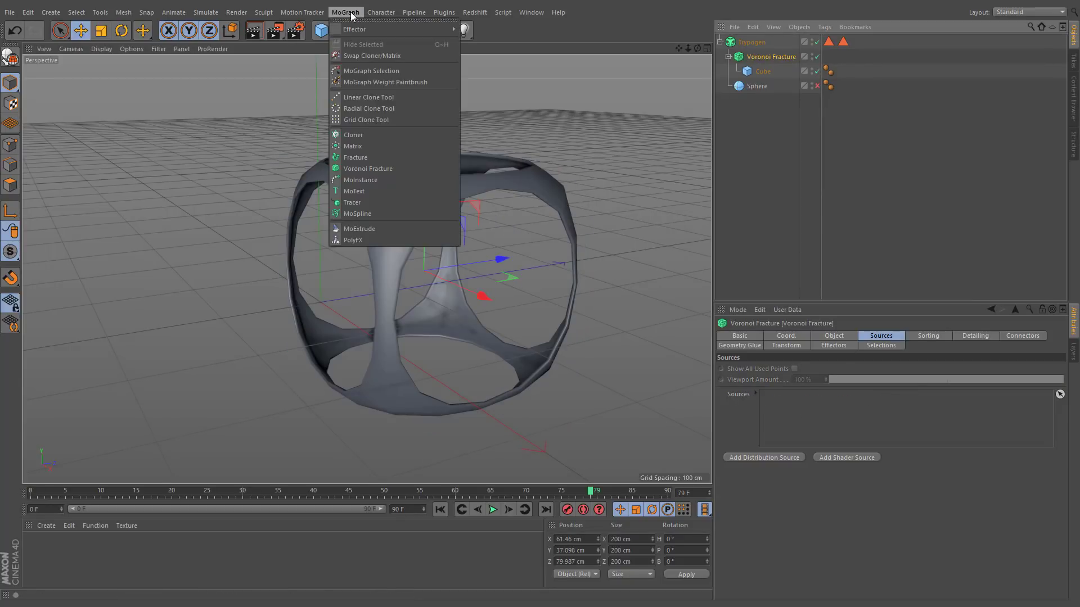
{"action": "left_click", "coordinate": [347, 146]}
{"action": "left_click_drag", "start_coordinate": [776, 357], "coordinate": [782, 416]}
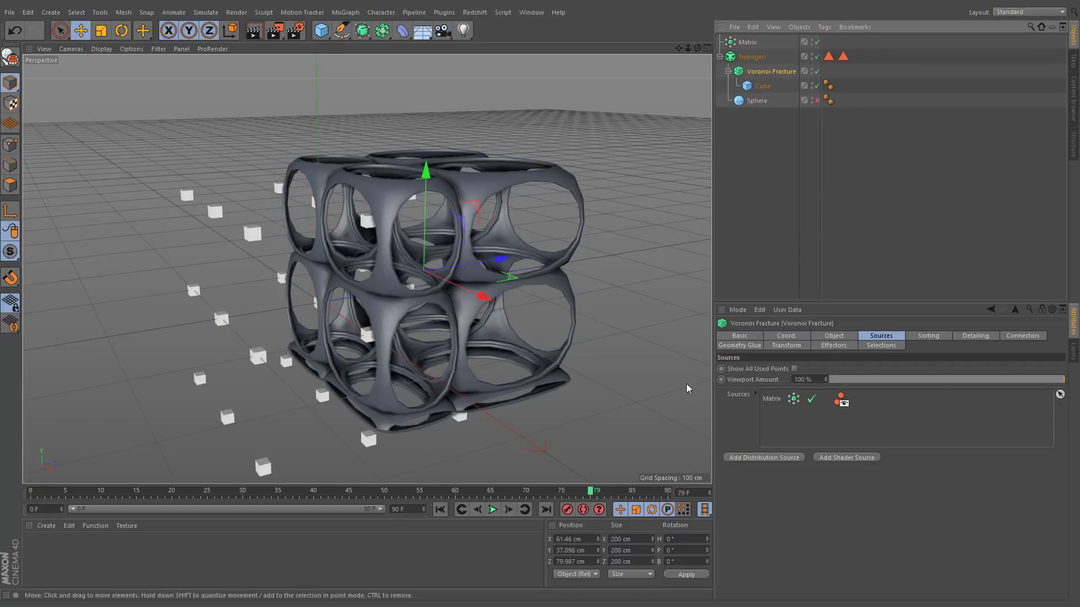
- Move the Matrix over the cube to about X 38, Y 33, Z 90 cm and set its grid count to 5 × 5 × 5
{"action": "left_click_drag", "start_coordinate": [447, 340], "coordinate": [550, 304]}
{"action": "left_click_drag", "start_coordinate": [781, 388], "coordinate": [821, 388]}
{"action": "double_click", "coordinate": [822, 387]}
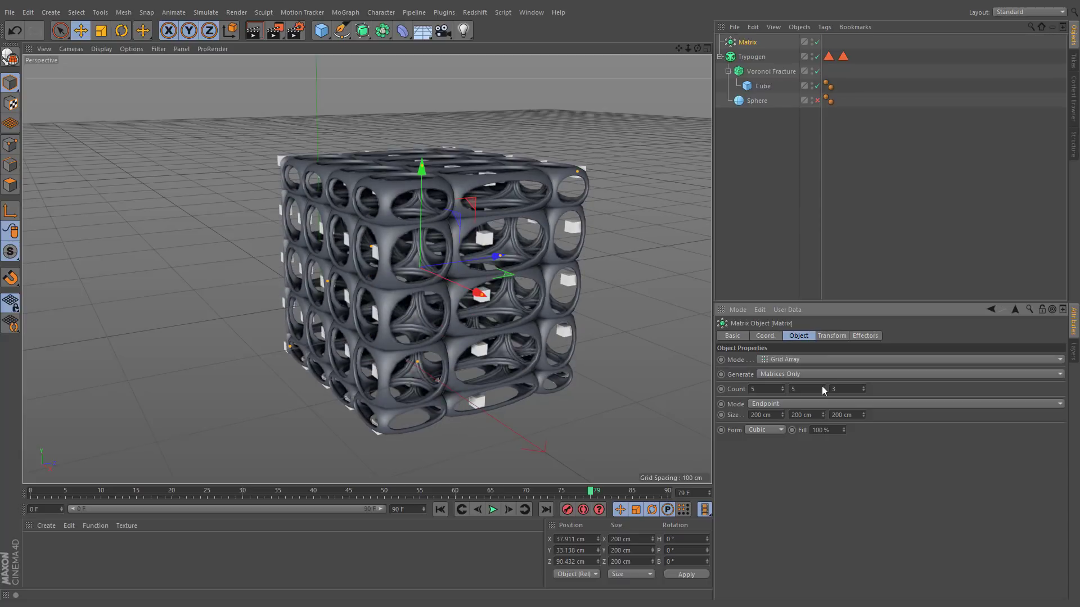
{"action": "left_click", "coordinate": [863, 386]}
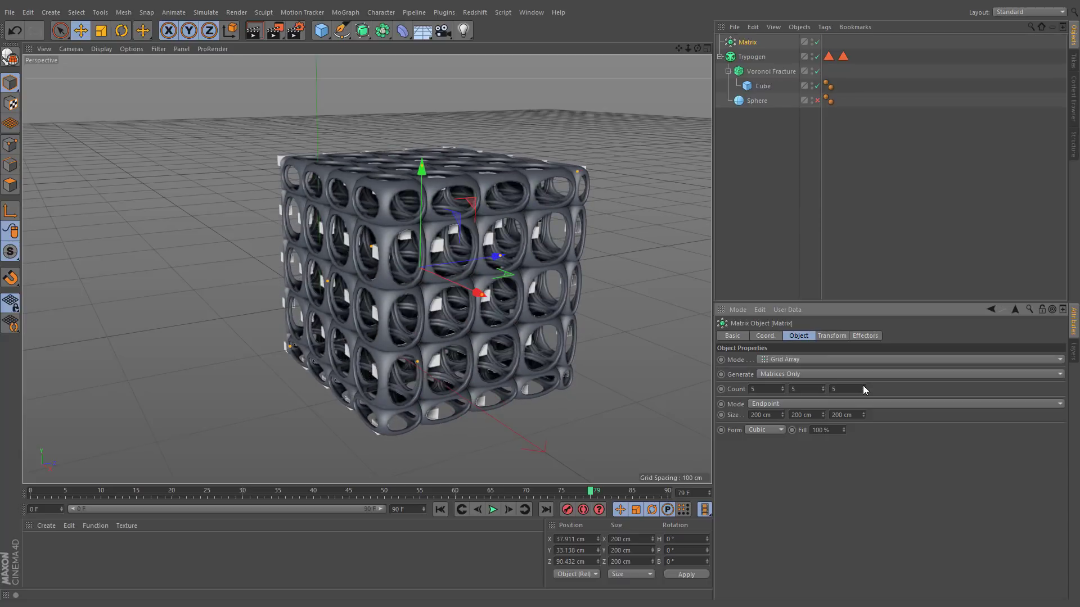
- Add a Random effector to the Matrix and reduce the Matrix transform scale to 0.2 on all axes
{"action": "left_click", "coordinate": [349, 12]}
{"action": "mouse_move", "coordinate": [349, 29]}
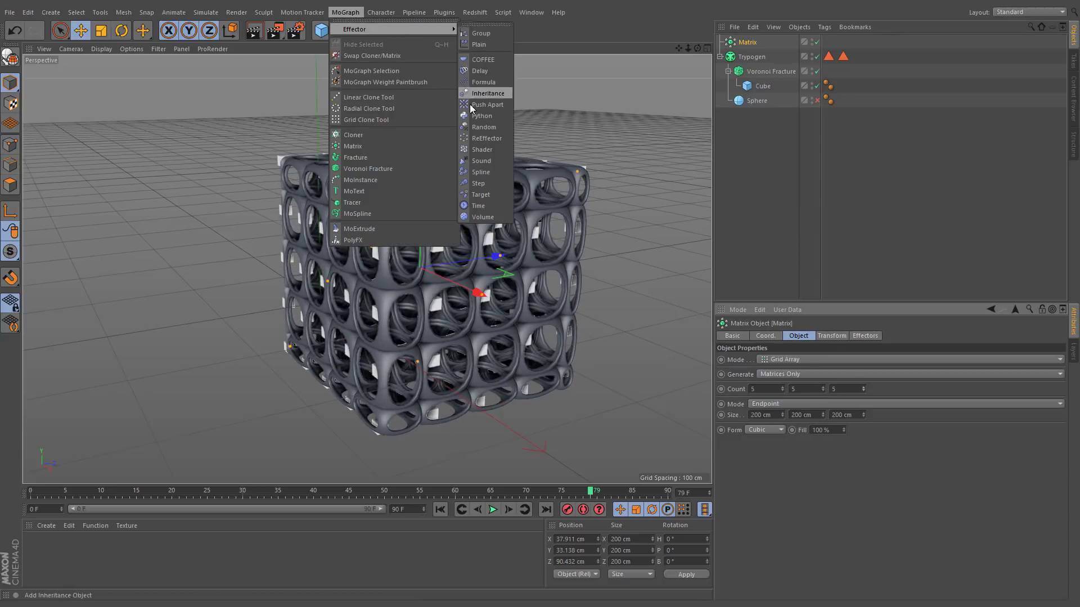
{"action": "left_click", "coordinate": [504, 127]}
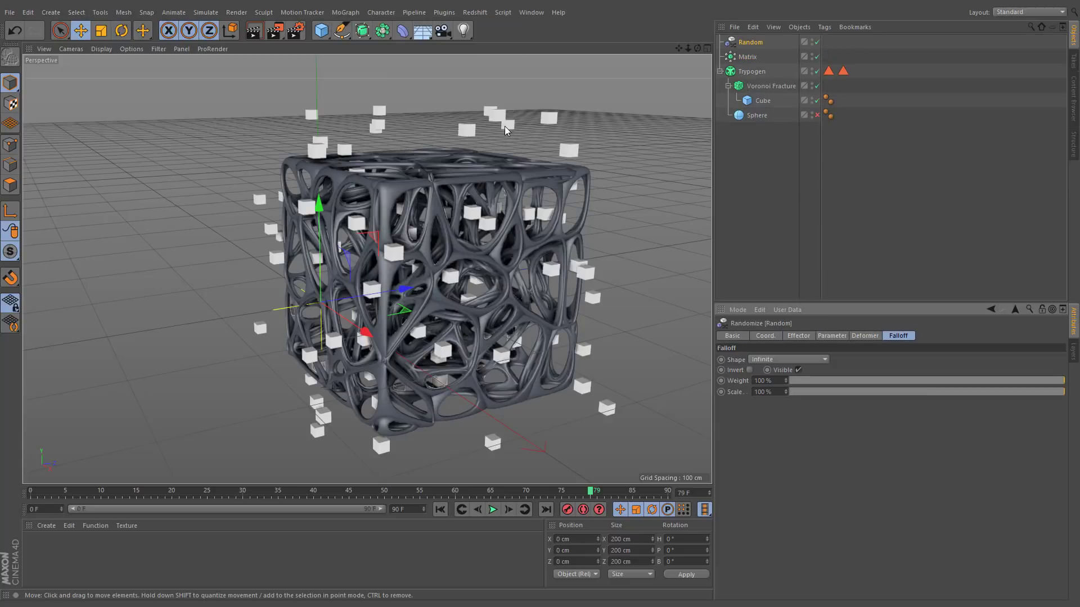
{"action": "left_click", "coordinate": [813, 57]}
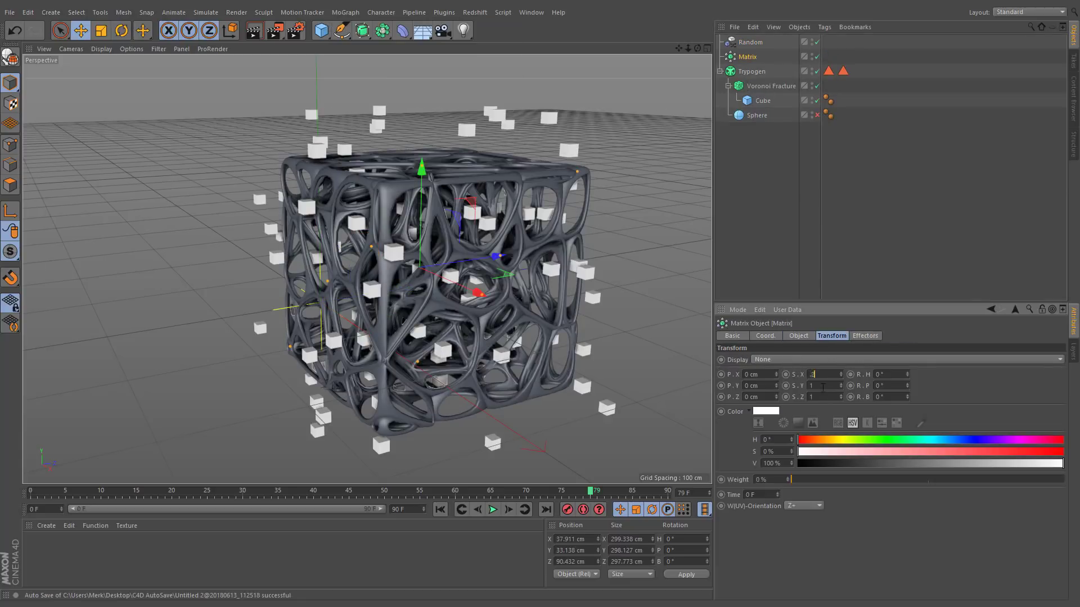
{"action": "key", "text": "Return"}
- Change the Random effector's falloff from Infinite to a bounded shape and reposition the effector relative to the cube
{"action": "left_click", "coordinate": [749, 43]}
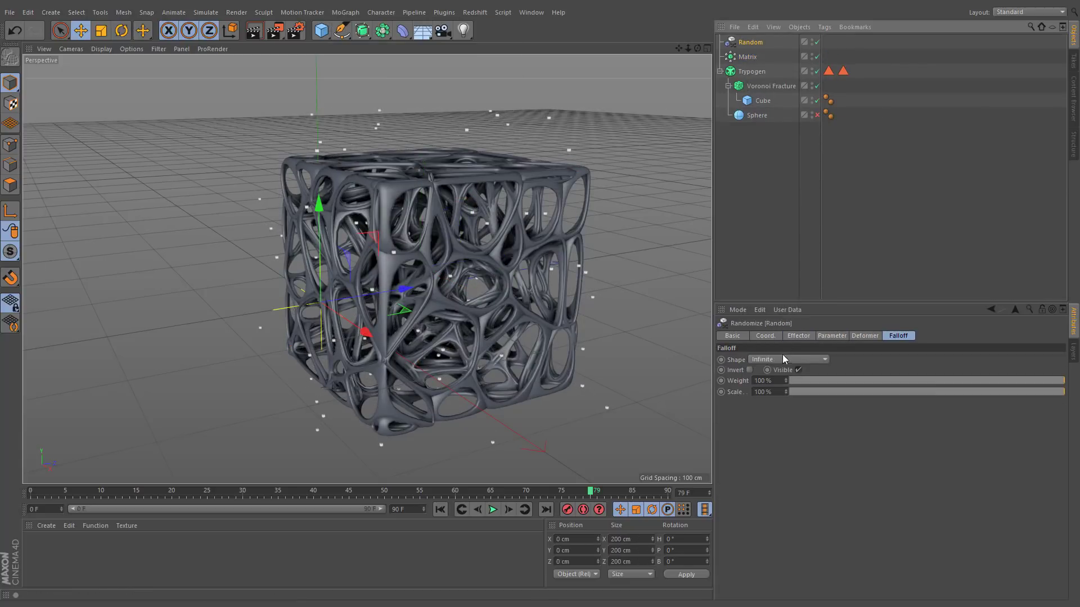
{"action": "left_click", "coordinate": [784, 359]}
{"action": "left_click", "coordinate": [771, 424]}
{"action": "left_click_drag", "start_coordinate": [360, 297], "coordinate": [266, 335]}
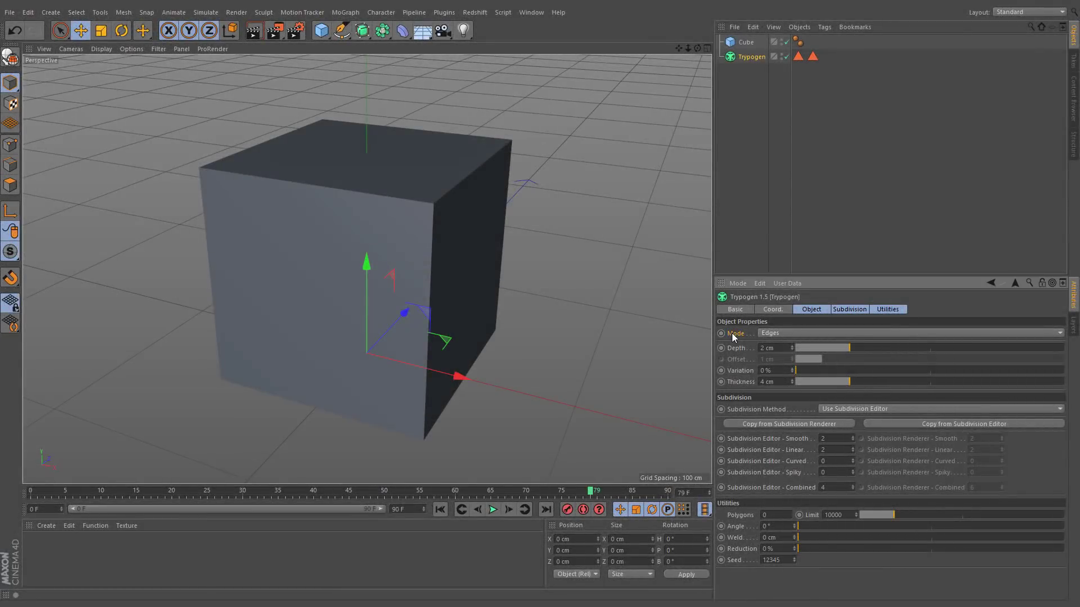
- Keep Trypogen's mode on Edges and make the 100 cm cube a child of Trypogen
{"action": "left_click", "coordinate": [807, 335]}
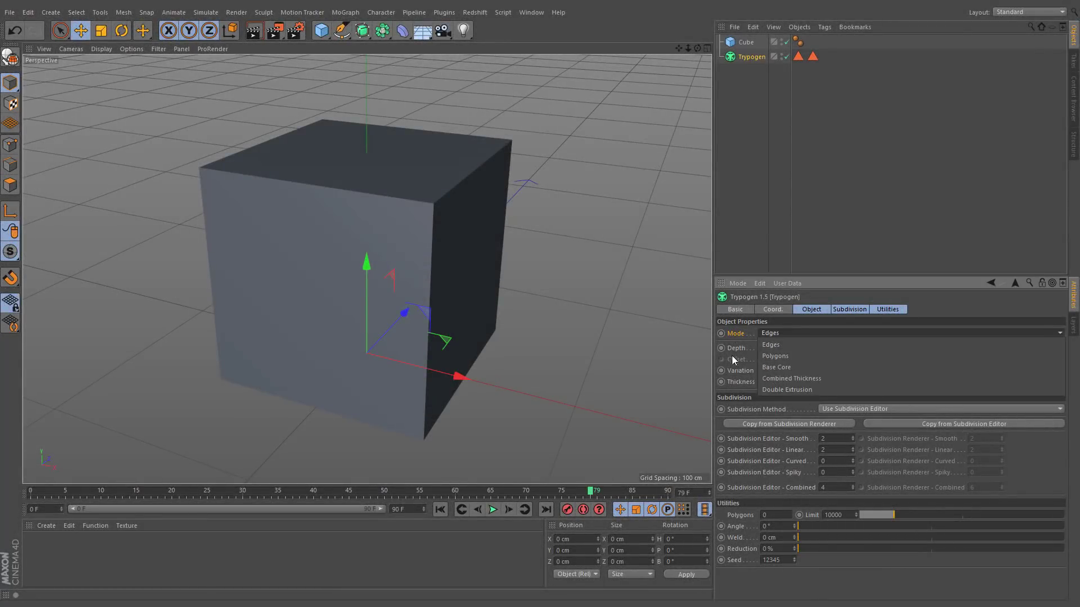
{"action": "left_click", "coordinate": [828, 346]}
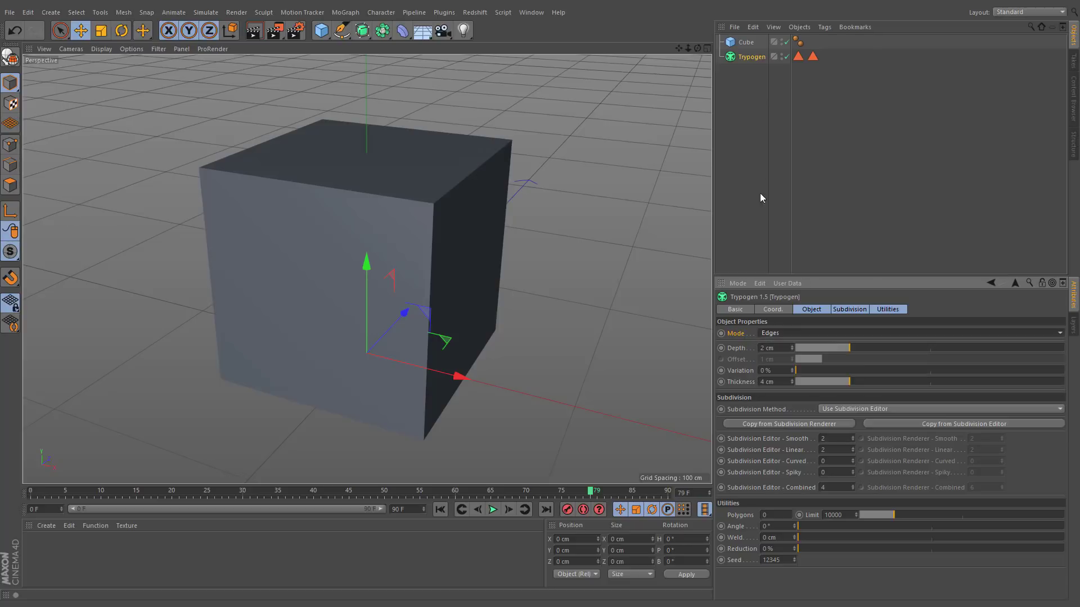
{"action": "left_click_drag", "start_coordinate": [748, 43], "coordinate": [753, 59]}
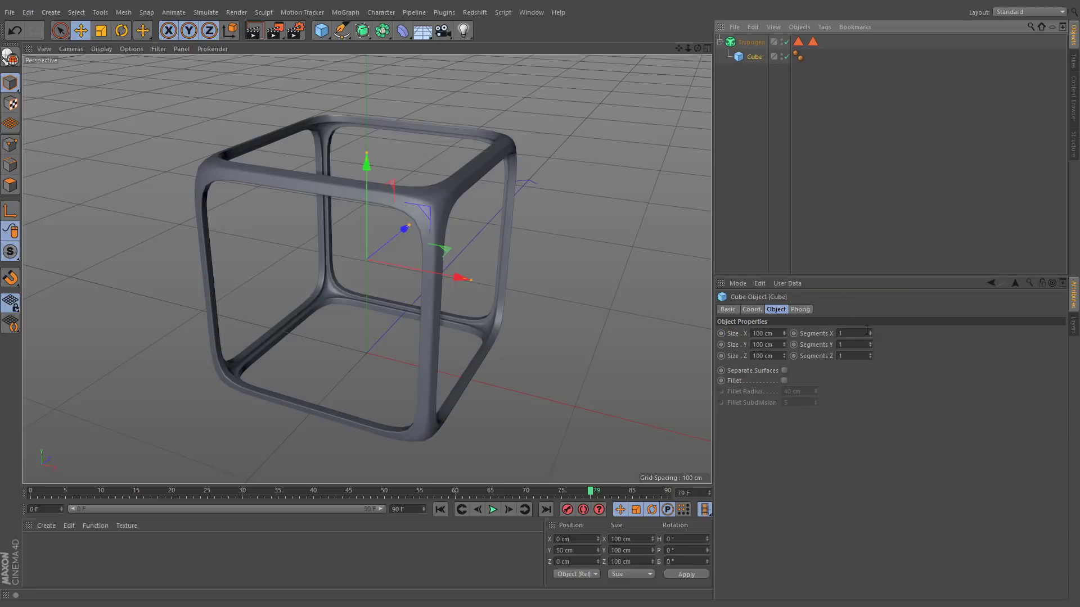
- Set the cube's segments to 3 on X, Y and Z
{"action": "left_click", "coordinate": [870, 331]}
{"action": "left_click", "coordinate": [870, 332]}
{"action": "left_click", "coordinate": [870, 342]}
{"action": "left_click", "coordinate": [870, 342]}
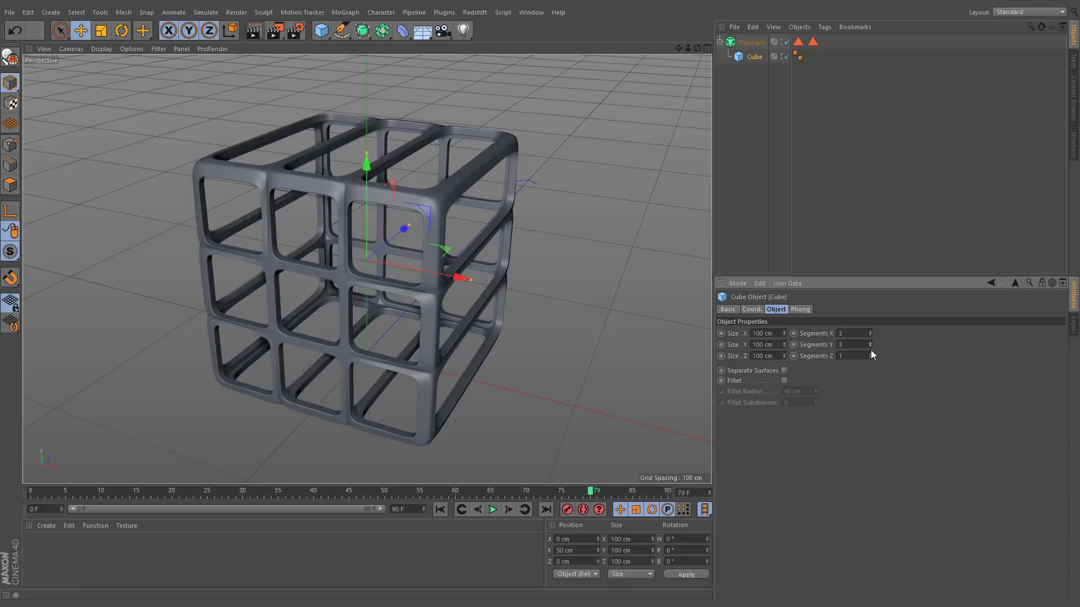
{"action": "left_click", "coordinate": [869, 353]}
{"action": "left_click", "coordinate": [870, 354]}
- Try a much larger Trypogen depth, return it to 2 cm, and raise the variation to 100%
{"action": "left_click", "coordinate": [731, 43]}
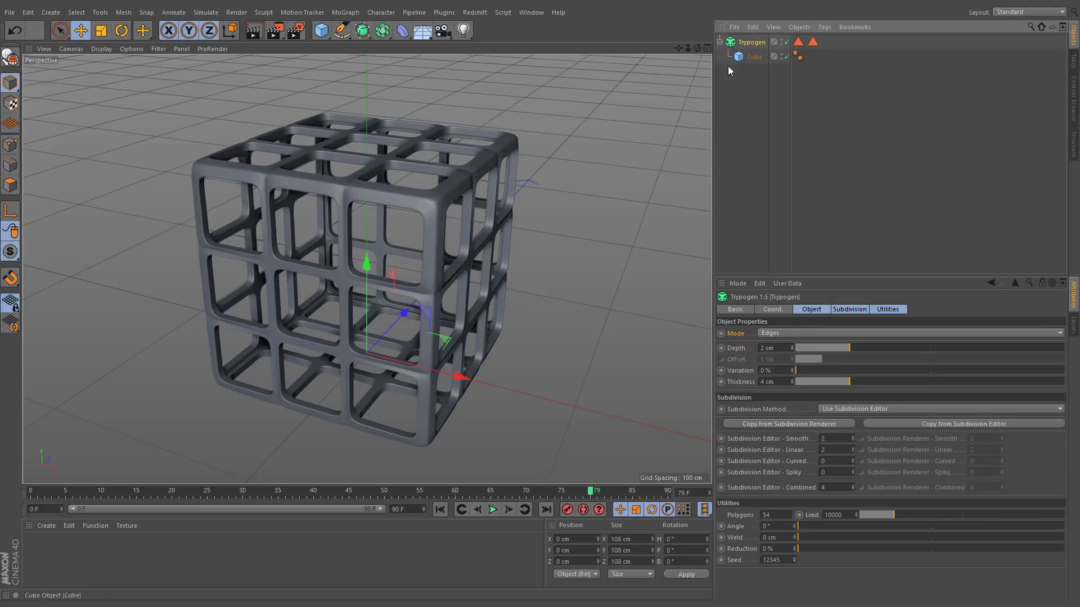
{"action": "left_click_drag", "start_coordinate": [851, 348], "coordinate": [1065, 346]}
{"action": "left_click_drag", "start_coordinate": [791, 348], "coordinate": [1069, 371]}
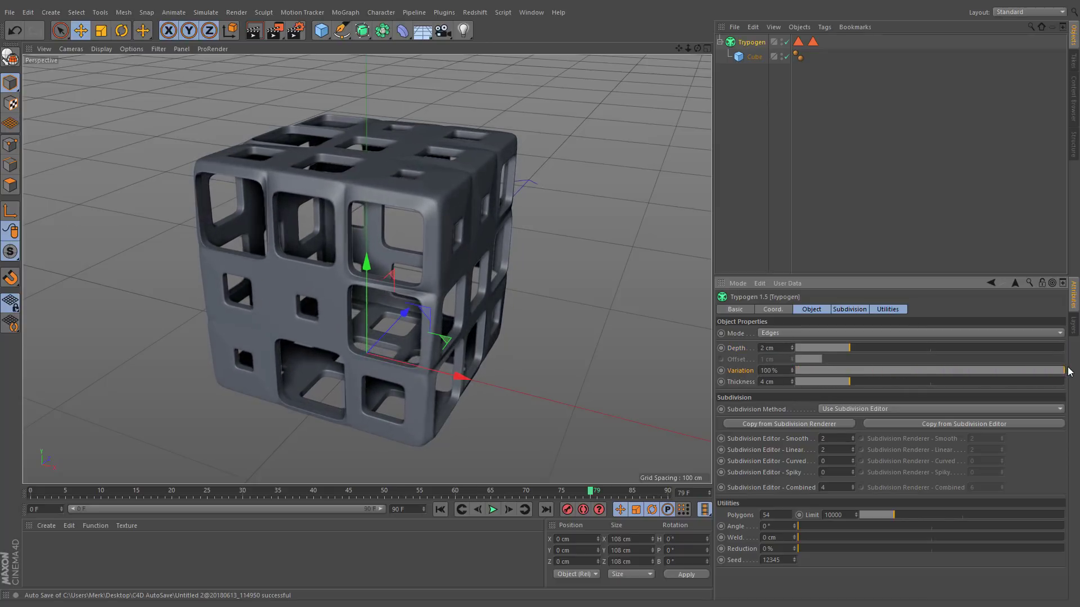
- Push Trypogen's variation well beyond 100% to exaggerate the irregular extrusions on the cube
{"action": "left_click_drag", "start_coordinate": [792, 370], "coordinate": [792, 337]}
{"action": "right_click", "coordinate": [792, 369]}
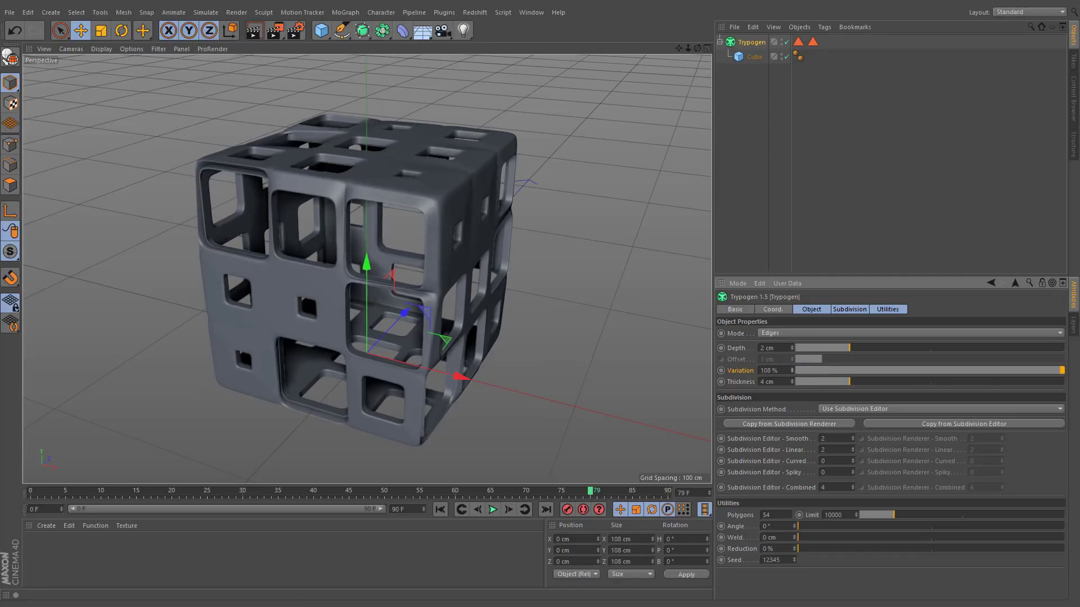
{"action": "left_click_drag", "start_coordinate": [792, 360], "coordinate": [798, 315]}
{"action": "left_click_drag", "start_coordinate": [697, 50], "coordinate": [766, 174]}
- Reset Trypogen's variation to 0% and raise the thickness to 10 cm
{"action": "left_click", "coordinate": [786, 370]}
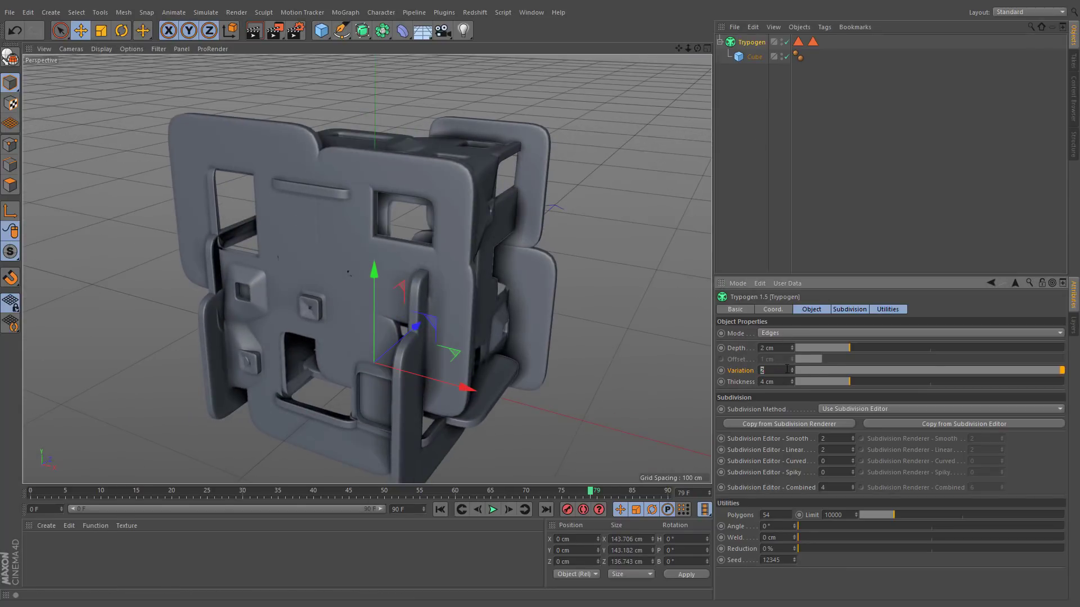
{"action": "type", "text": "0"}
{"action": "key", "text": "Return"}
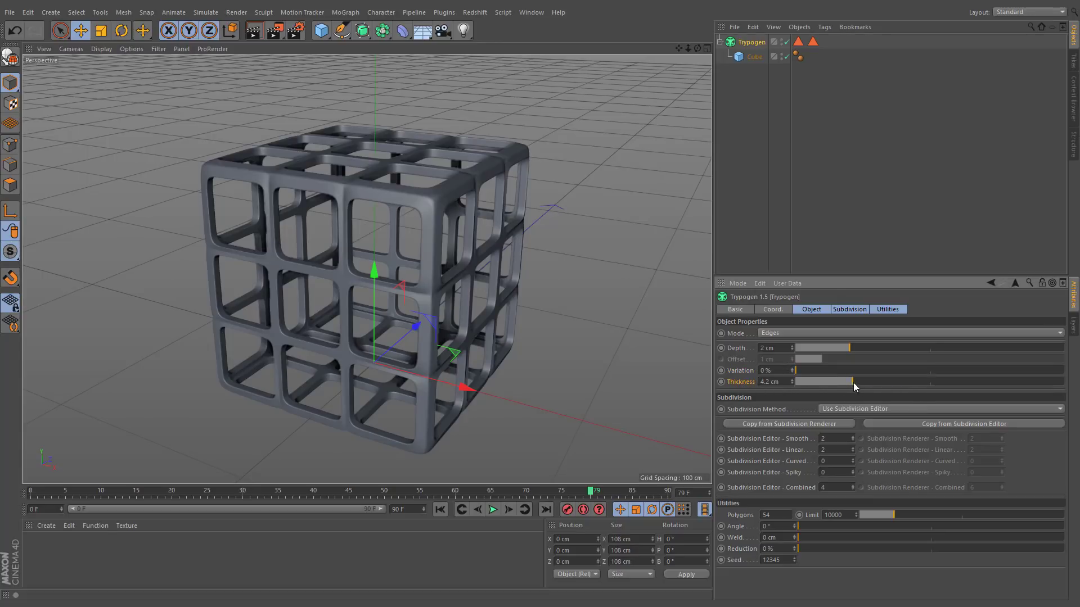
{"action": "mouse_move", "coordinate": [852, 383]}
{"action": "left_mouse_down"}
{"action": "mouse_move", "coordinate": [1079, 385]}
{"action": "mouse_move", "coordinate": [787, 386]}
{"action": "mouse_move", "coordinate": [929, 384]}
{"action": "left_mouse_up"}
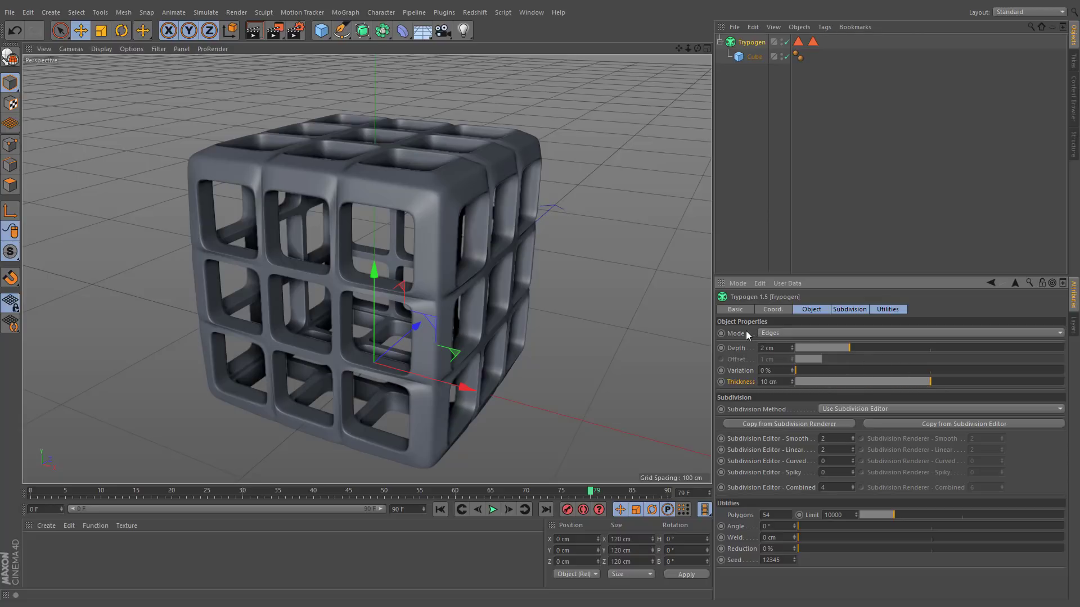
- Switch Trypogen's mode to Polygons and reduce the thickness to about 3.9 cm
{"action": "left_click", "coordinate": [785, 333]}
{"action": "left_click", "coordinate": [780, 354]}
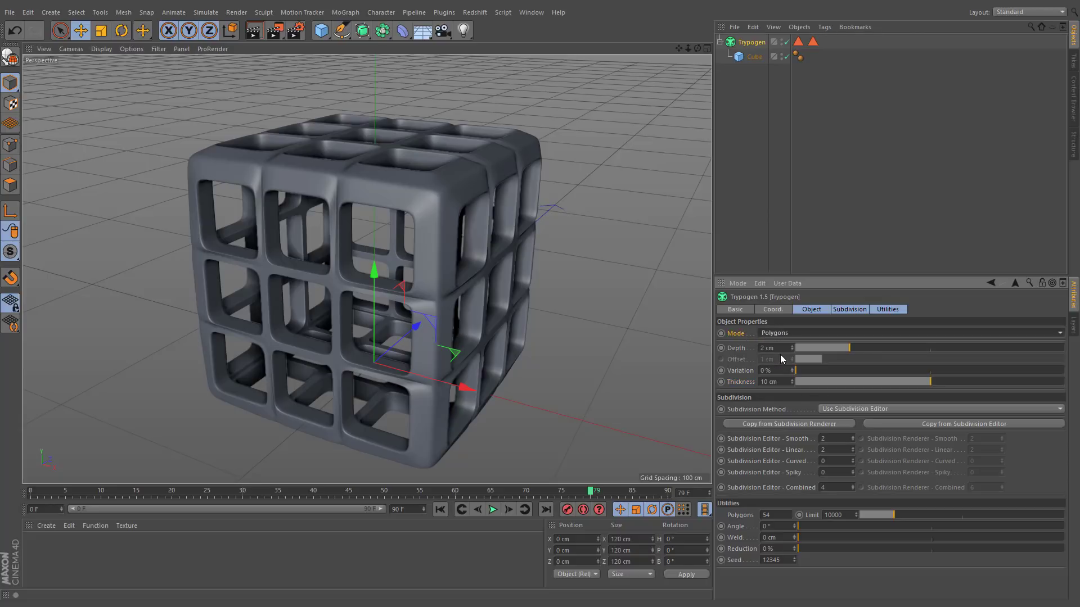
{"action": "left_click_drag", "start_coordinate": [929, 383], "coordinate": [849, 383]}
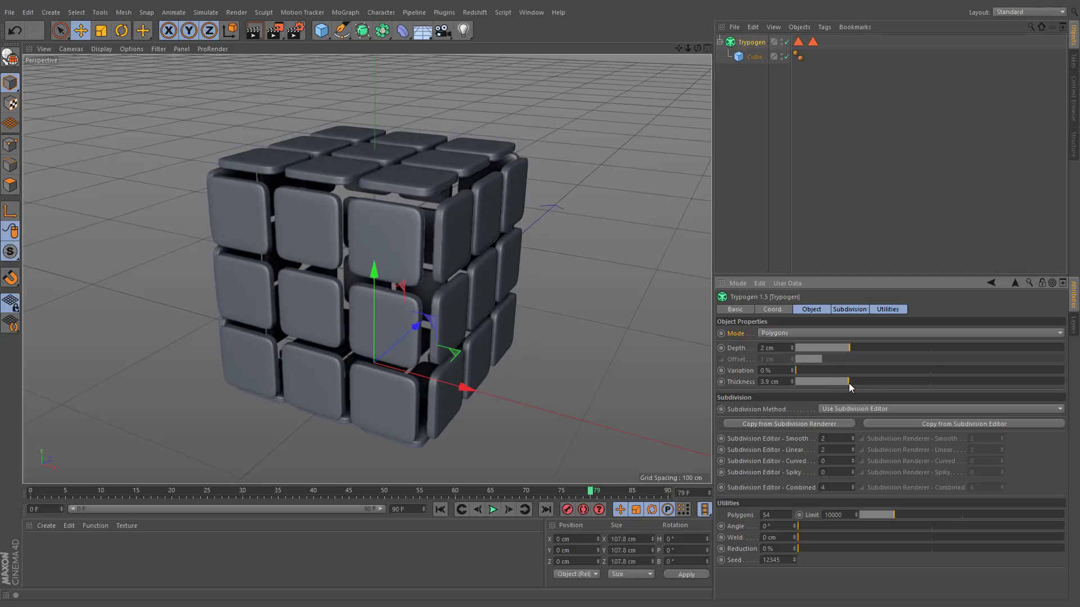
- Increase the cube's segments to 5 on X, Y and Z
{"action": "left_click", "coordinate": [743, 59]}
{"action": "double_click", "coordinate": [871, 332]}
{"action": "double_click", "coordinate": [870, 343]}
{"action": "double_click", "coordinate": [870, 354]}
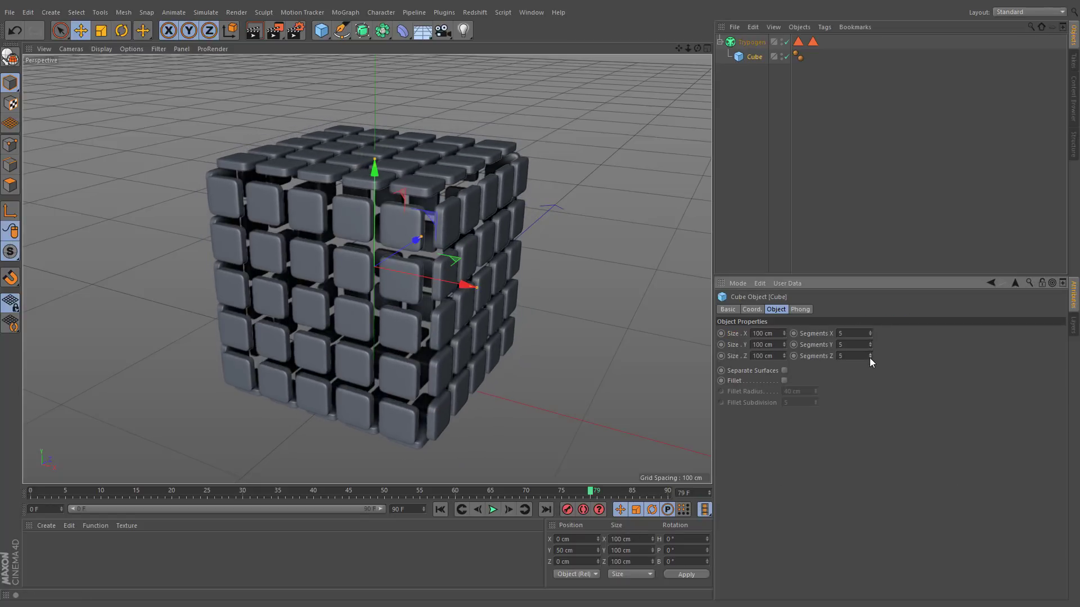
- Reduce the cube's segments to 2 on X, Y and Z
{"action": "triple_click", "coordinate": [870, 357]}
{"action": "triple_click", "coordinate": [871, 347]}
{"action": "left_click", "coordinate": [870, 333]}
{"action": "triple_click", "coordinate": [870, 335]}
{"action": "left_click", "coordinate": [870, 335]}
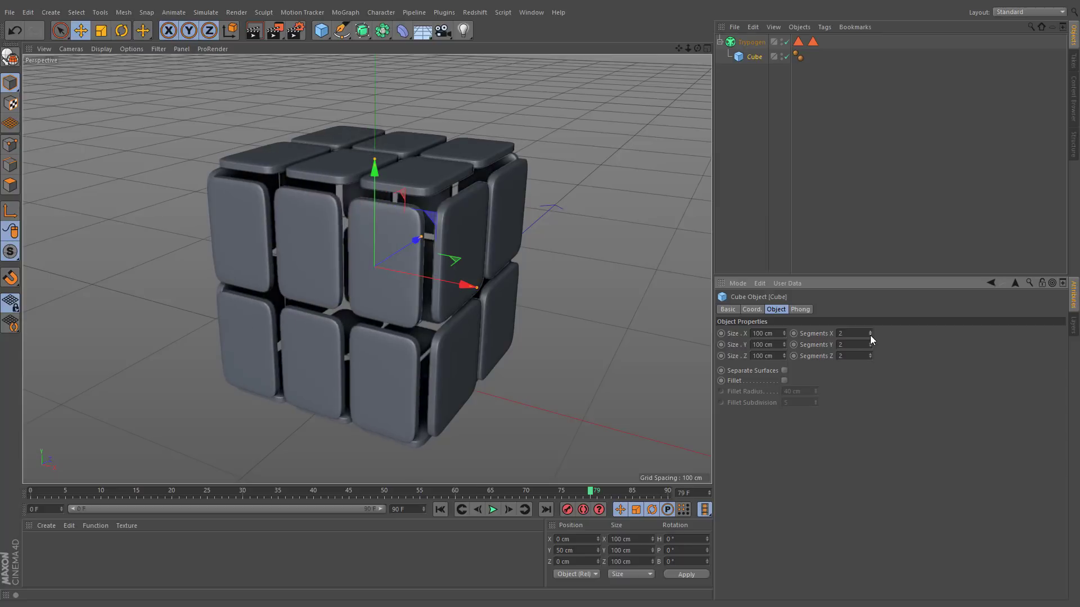
- Try a much larger Trypogen depth on the polygon tiles, adjust the variation, and lower the depth again
{"action": "left_click", "coordinate": [752, 42]}
{"action": "left_click_drag", "start_coordinate": [881, 348], "coordinate": [1063, 347]}
{"action": "mouse_move", "coordinate": [797, 370]}
{"action": "left_mouse_down"}
{"action": "mouse_move", "coordinate": [1060, 368]}
{"action": "mouse_move", "coordinate": [800, 371]}
{"action": "left_mouse_up"}
{"action": "left_click_drag", "start_coordinate": [998, 348], "coordinate": [850, 348]}
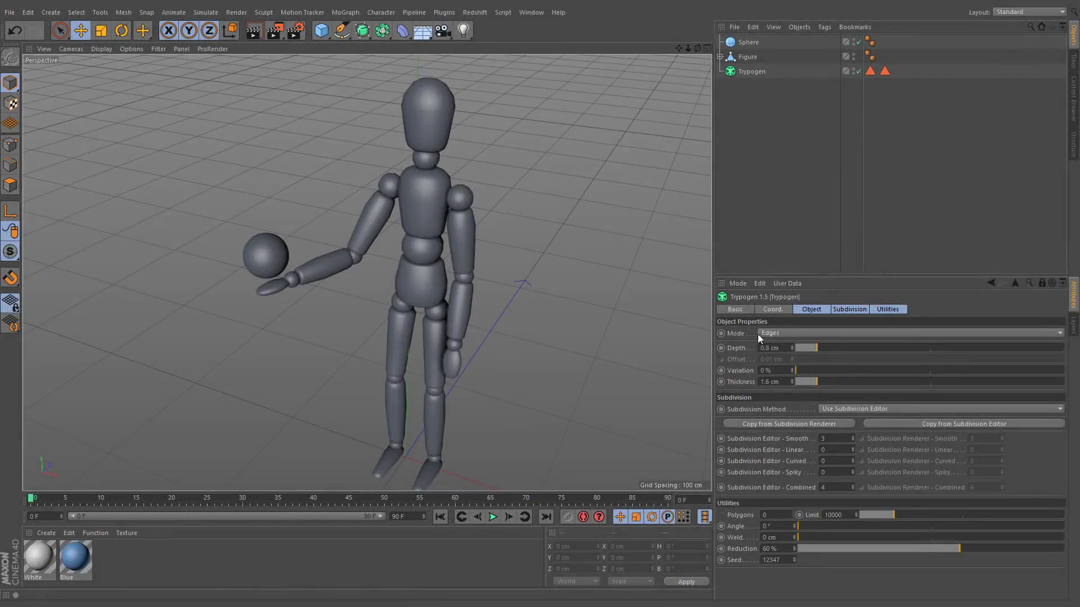
- Set Trypogen's mode to Base Core and make the sphere and the figure its children
{"action": "left_click", "coordinate": [762, 334]}
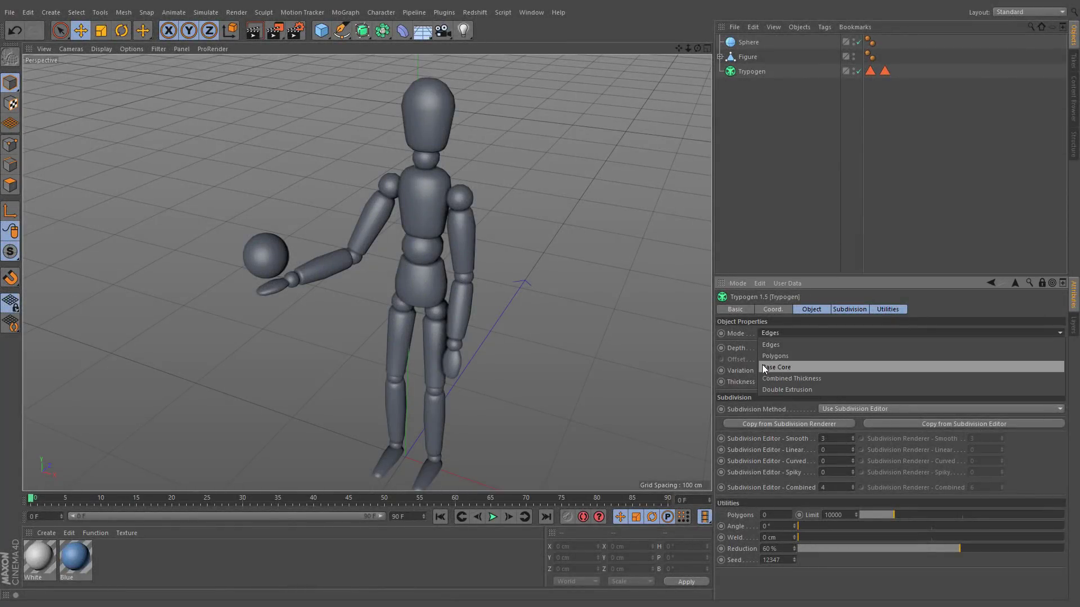
{"action": "left_click", "coordinate": [815, 366]}
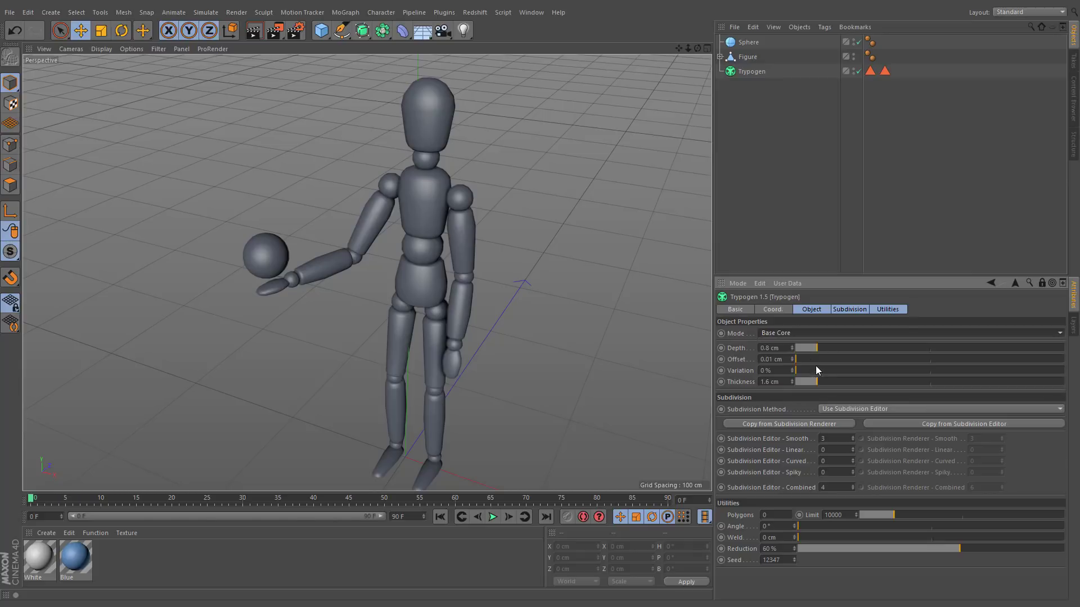
{"action": "left_click_drag", "start_coordinate": [885, 60], "coordinate": [750, 43]}
{"action": "left_click_drag", "start_coordinate": [749, 56], "coordinate": [747, 69]}
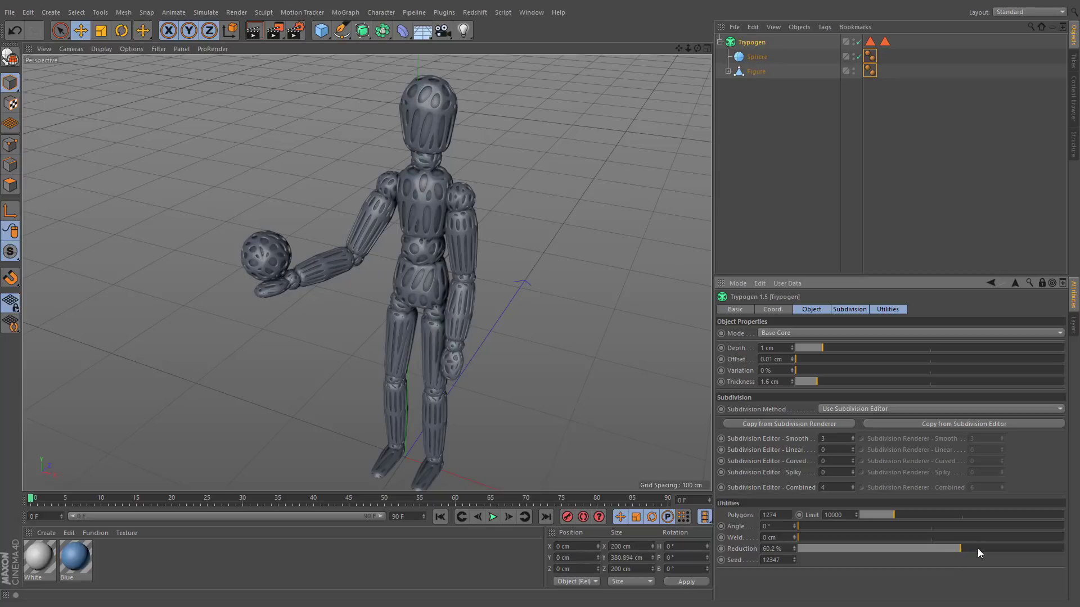
- Raise Trypogen's reduction to 94.1% and step the seed up to 12354
{"action": "left_click_drag", "start_coordinate": [977, 548], "coordinate": [1051, 548]}
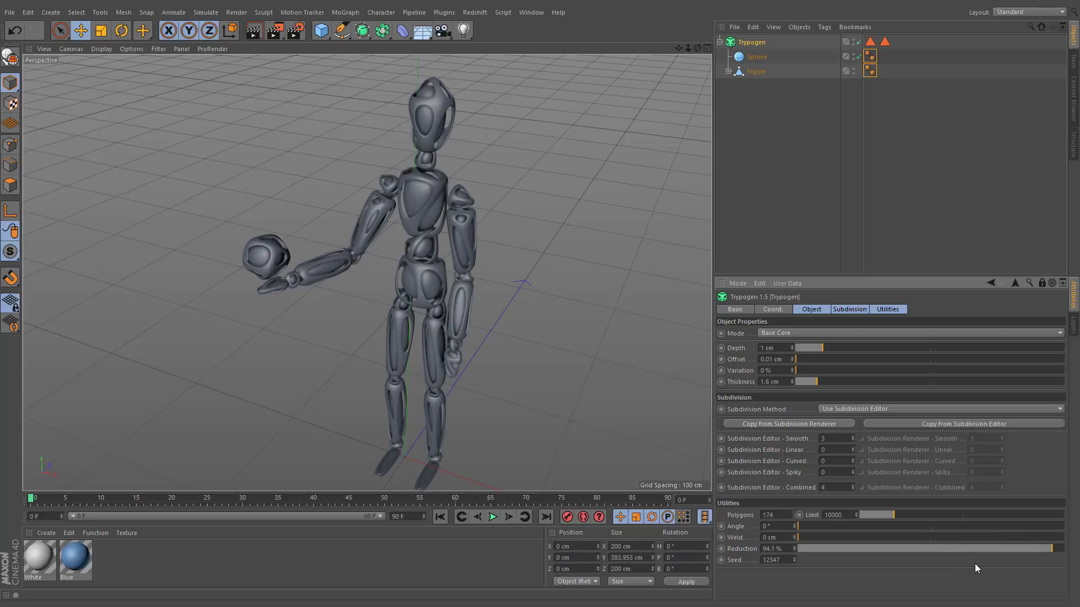
{"action": "left_click", "coordinate": [794, 559]}
{"action": "left_click", "coordinate": [794, 558]}
{"action": "left_click", "coordinate": [794, 558]}
{"action": "left_click", "coordinate": [794, 559]}
{"action": "left_click", "coordinate": [794, 558]}
{"action": "left_click", "coordinate": [794, 559]}
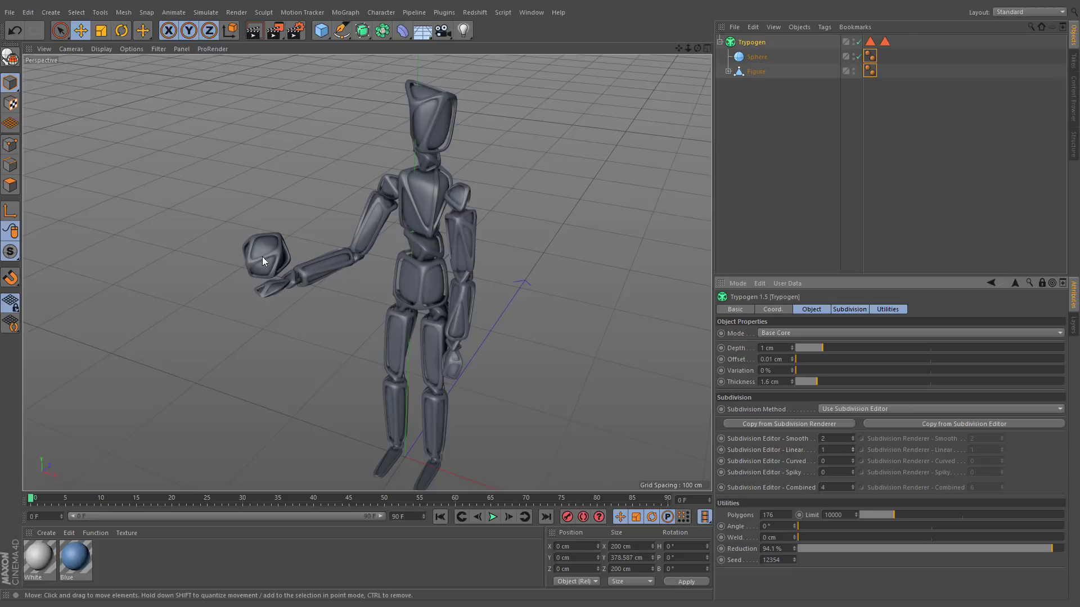
- Try a larger Base Core offset between the inner core and the outer cage
{"action": "scroll", "coordinate": [262, 256], "scroll_direction": "up", "scroll_amount": 5}
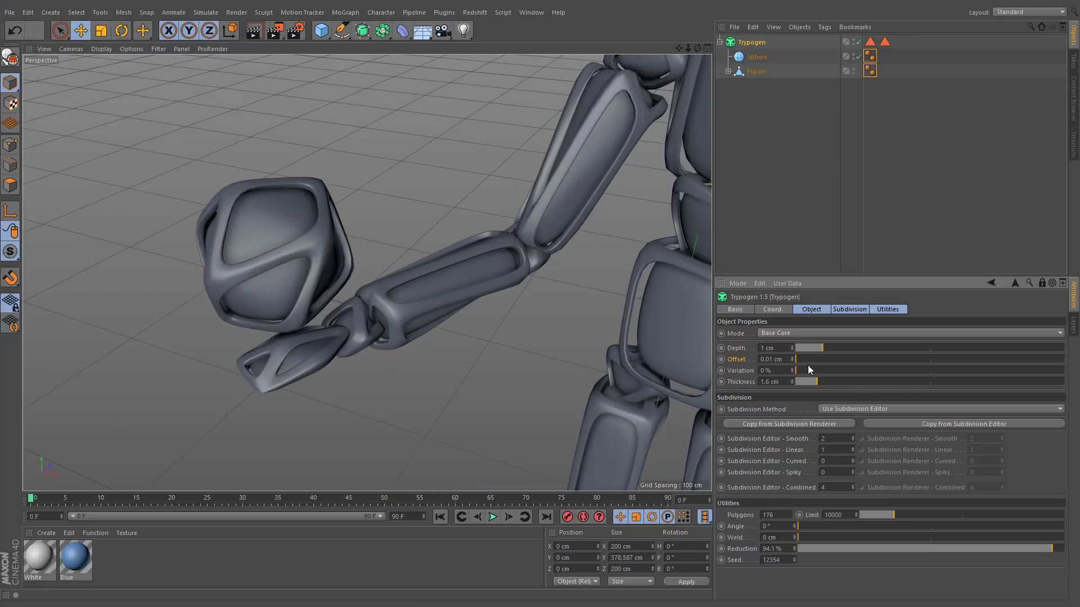
{"action": "left_click_drag", "start_coordinate": [796, 359], "coordinate": [838, 359]}
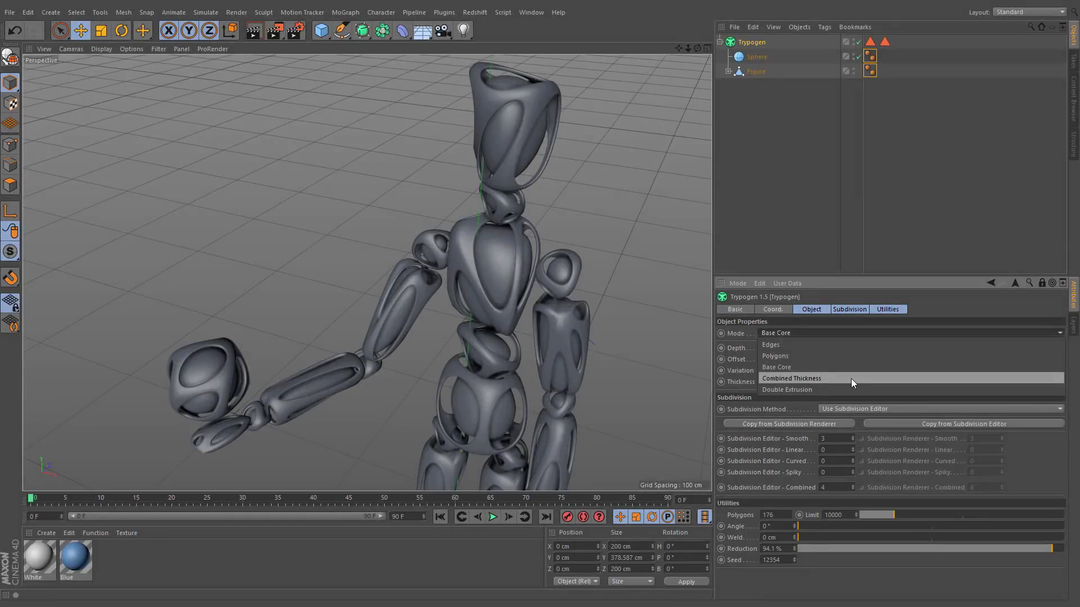
- Switch Trypogen's mode to Combined Thickness with 2 cm depth, 1 cm offset and 4 cm thickness
{"action": "left_click", "coordinate": [851, 379]}
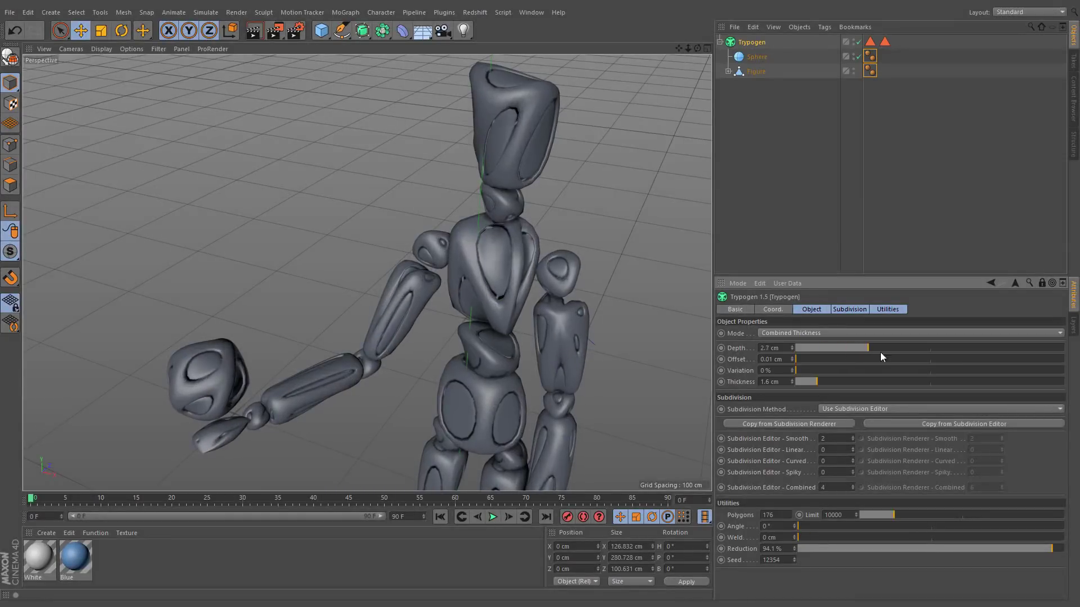
{"action": "left_click_drag", "start_coordinate": [879, 352], "coordinate": [855, 352]}
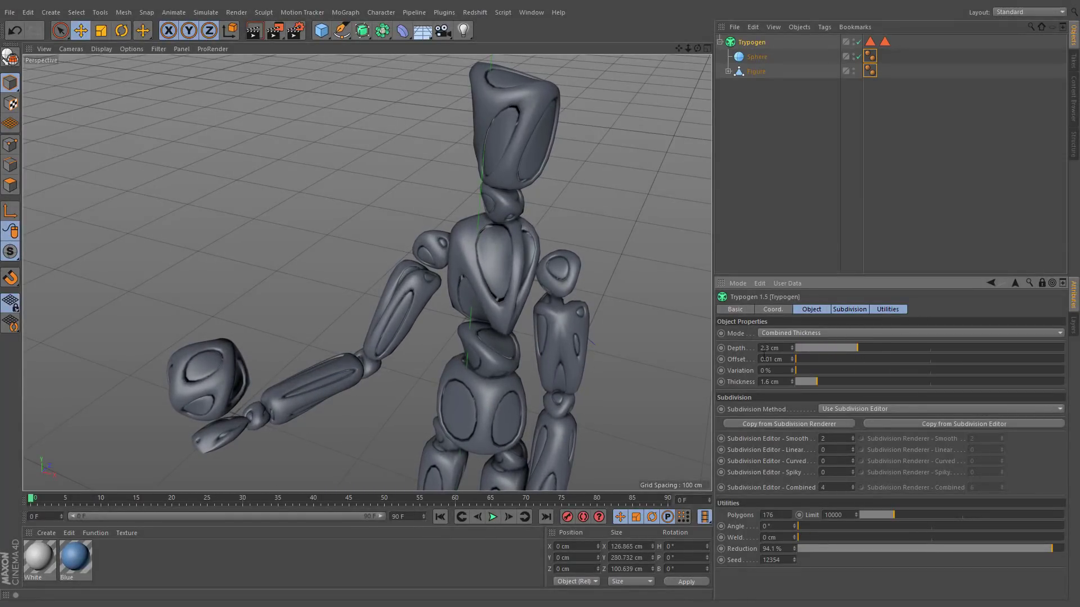
{"action": "left_click_drag", "start_coordinate": [791, 359], "coordinate": [814, 360]}
{"action": "right_click", "coordinate": [790, 357]}
{"action": "right_click", "coordinate": [791, 348]}
{"action": "right_click", "coordinate": [792, 380]}
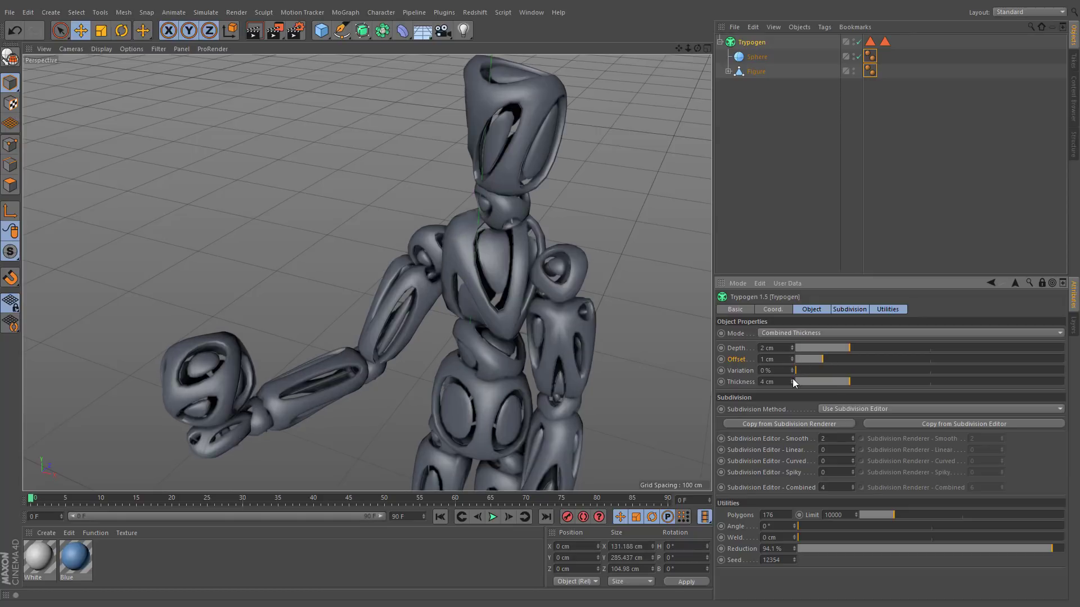
- Refine Trypogen to 1 cm depth, 2.1 cm thickness and 0.4 cm offset, with smooth editor subdivision 3
{"action": "left_click", "coordinate": [822, 348]}
{"action": "left_click", "coordinate": [823, 381]}
{"action": "left_click_drag", "start_coordinate": [811, 359], "coordinate": [806, 364]}
{"action": "left_click", "coordinate": [852, 436]}
{"action": "scroll", "coordinate": [508, 346], "scroll_direction": "down", "scroll_amount": 2}
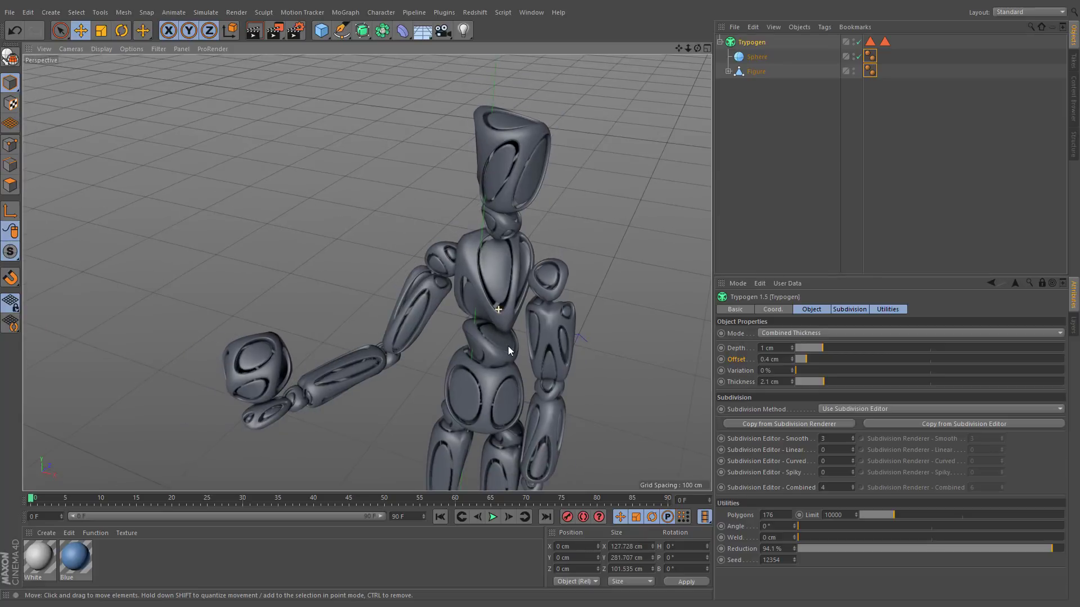
- Apply both the White and Blue materials to the Trypogen object
{"action": "left_click_drag", "start_coordinate": [508, 345], "coordinate": [494, 331], "text": "alt"}
{"action": "left_click", "coordinate": [75, 557]}
{"action": "left_click", "coordinate": [32, 561], "text": "shift"}
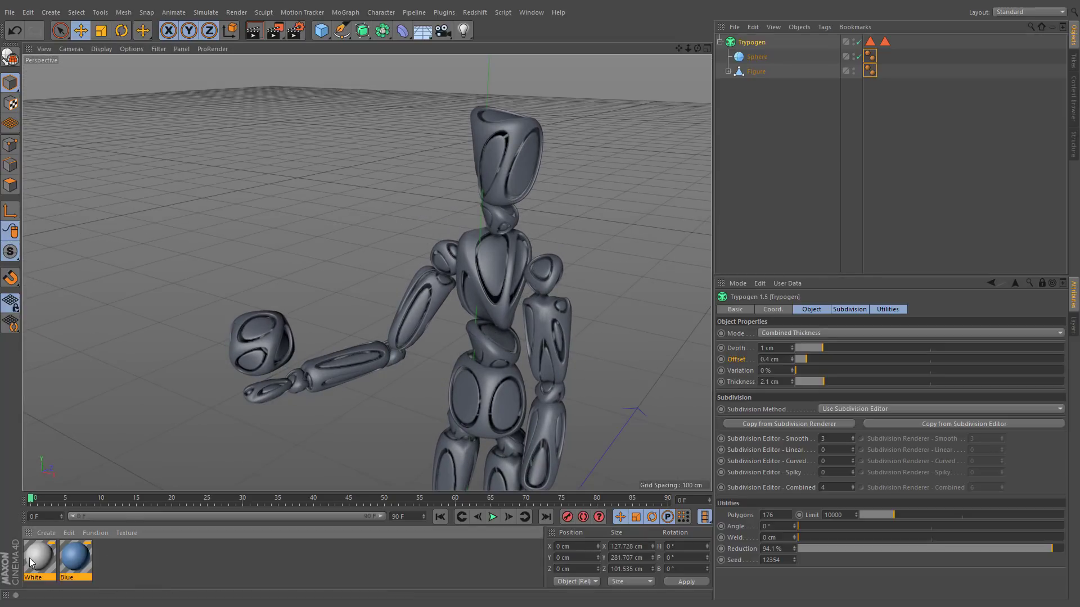
{"action": "left_click_drag", "start_coordinate": [31, 561], "coordinate": [889, 43]}
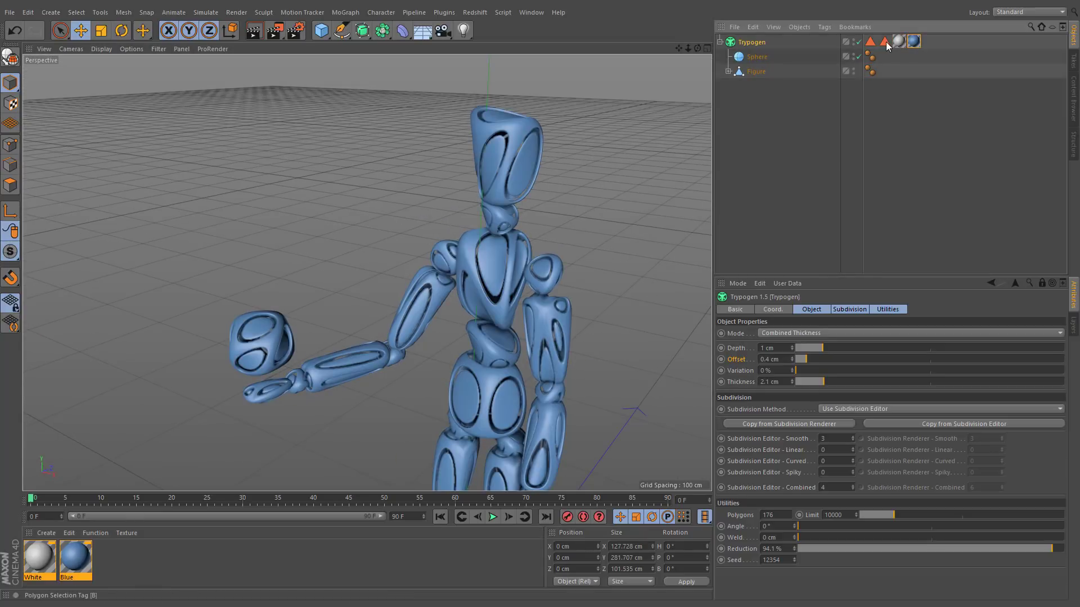
- Restrict the Blue material to selection B and the White material to selection A
{"action": "left_click", "coordinate": [913, 41]}
{"action": "key", "text": "Return"}
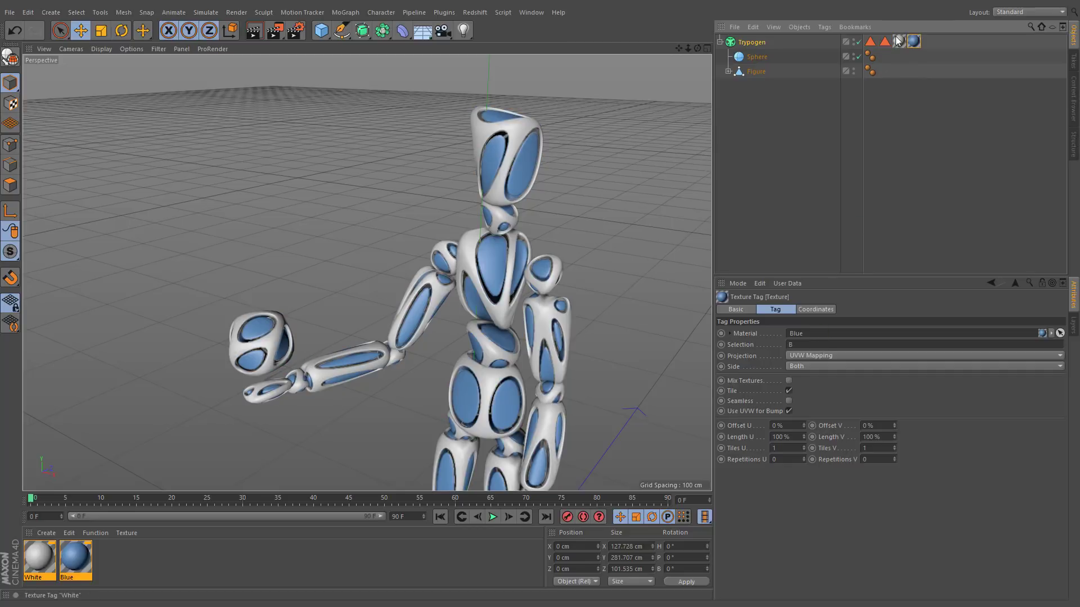
{"action": "left_click", "coordinate": [900, 42]}
{"action": "left_click", "coordinate": [801, 344]}
{"action": "type", "text": "A"}
{"action": "key", "text": "Return"}
{"action": "middle_click_drag", "start_coordinate": [481, 323], "coordinate": [468, 297], "text": "alt"}
{"action": "left_click", "coordinate": [468, 296]}
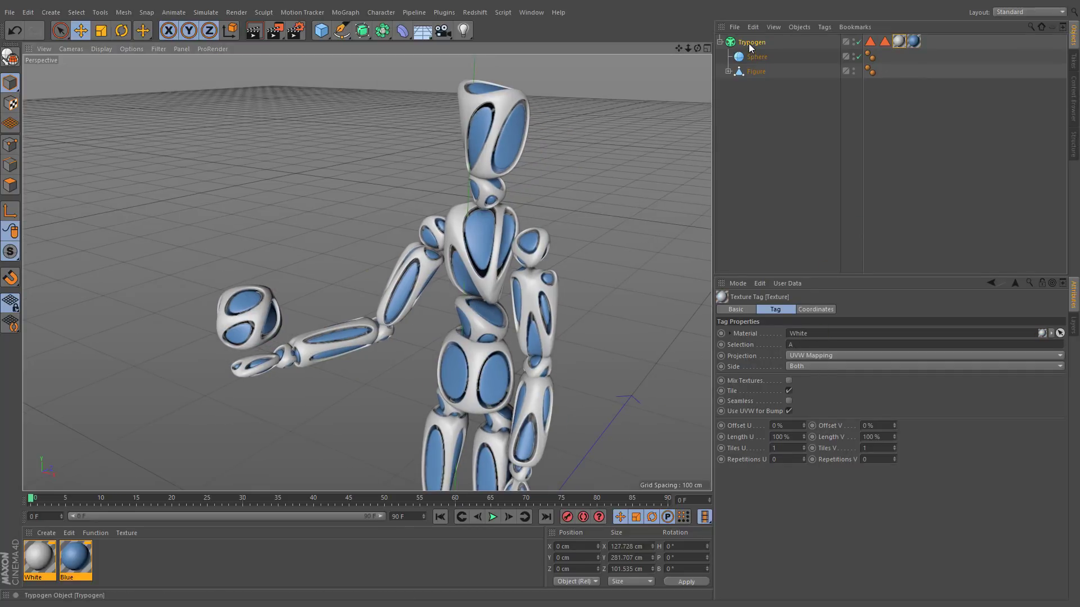
- Step Trypogen's seed up to 12357 and increase the reduction further
{"action": "left_click", "coordinate": [794, 558]}
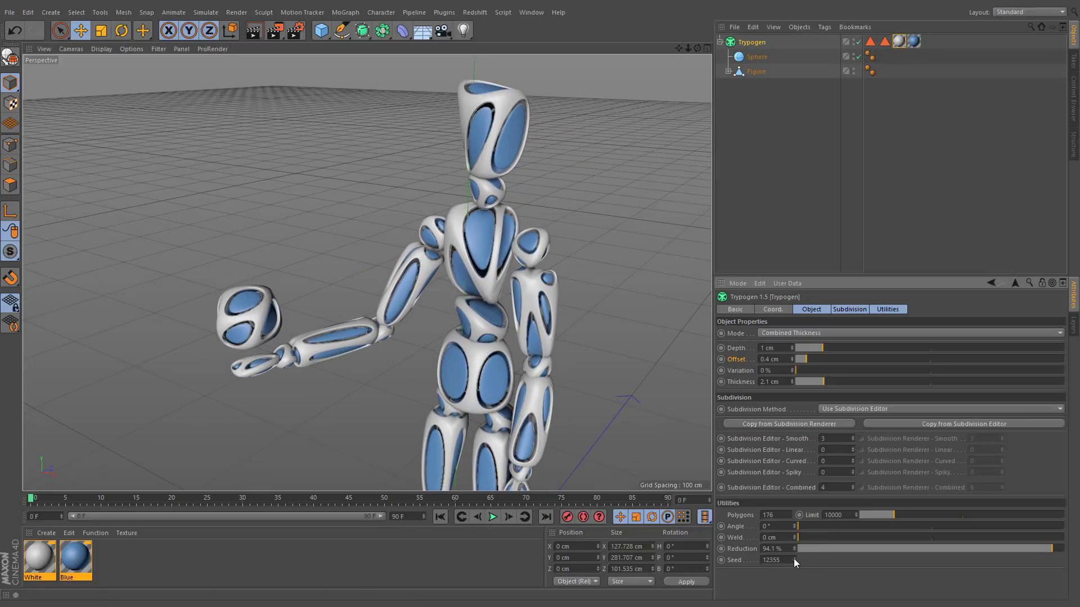
{"action": "left_click", "coordinate": [794, 558]}
{"action": "left_click", "coordinate": [794, 559]}
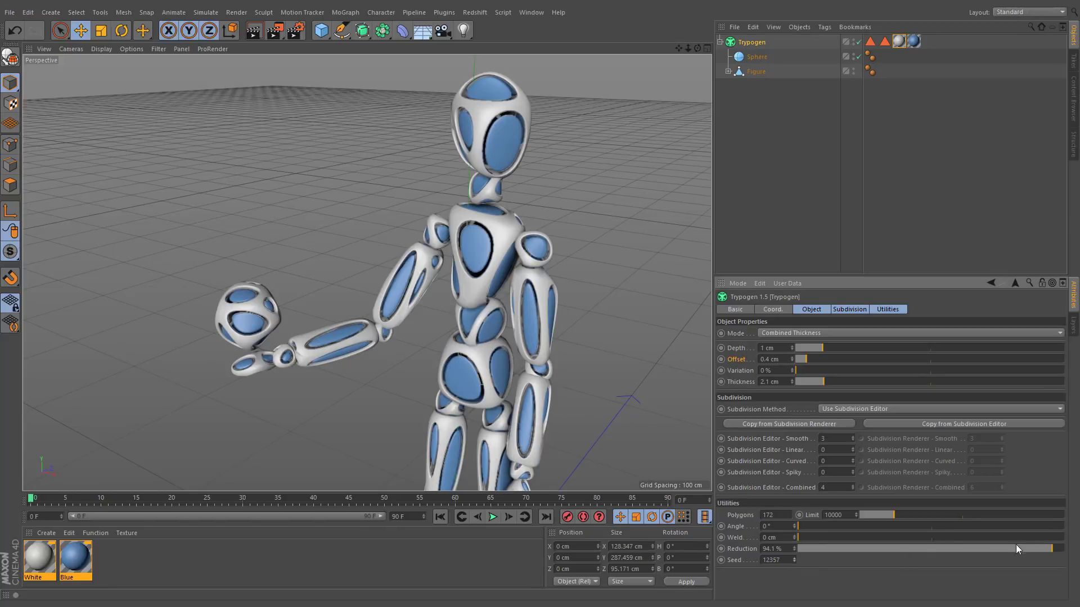
{"action": "left_click_drag", "start_coordinate": [1054, 551], "coordinate": [1062, 551]}
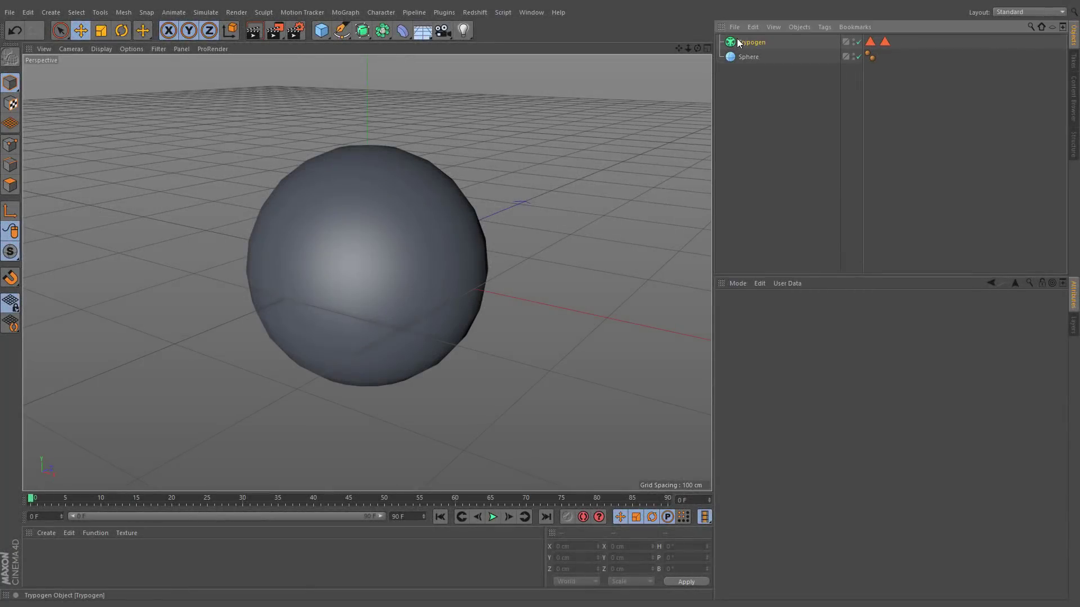
- Set Trypogen's mode to Double Extrusion and make the sphere its child
{"action": "left_click", "coordinate": [738, 43]}
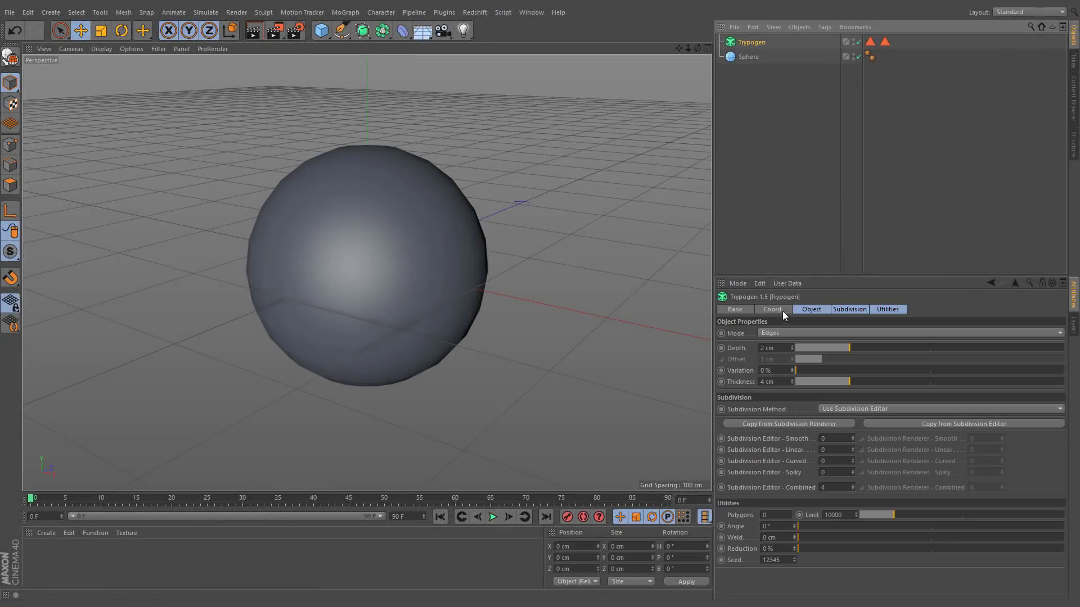
{"action": "left_click", "coordinate": [778, 333]}
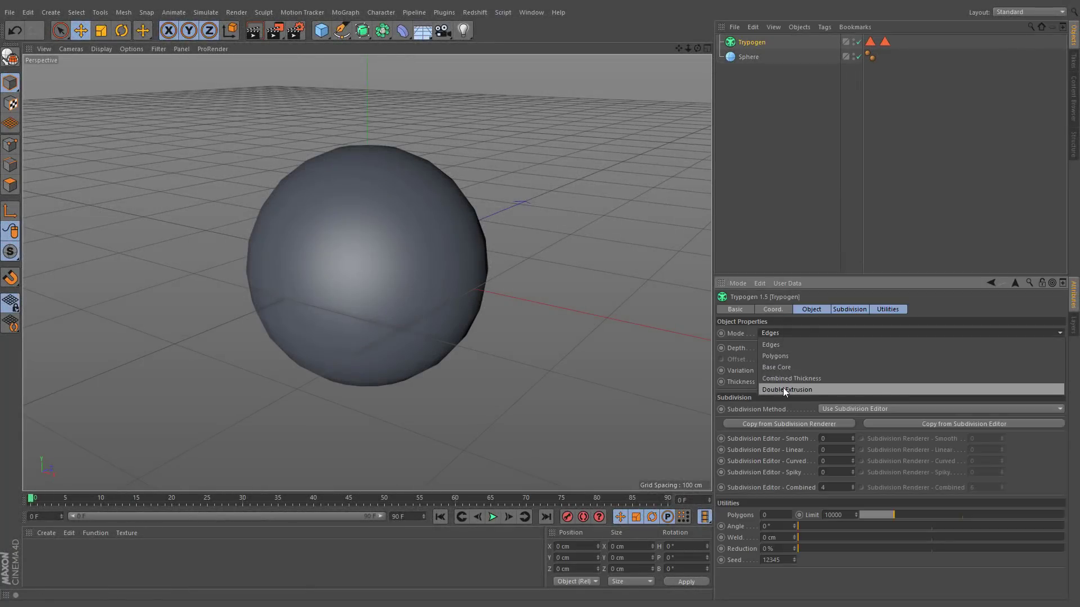
{"action": "left_click", "coordinate": [812, 388]}
{"action": "left_click_drag", "start_coordinate": [750, 57], "coordinate": [747, 44]}
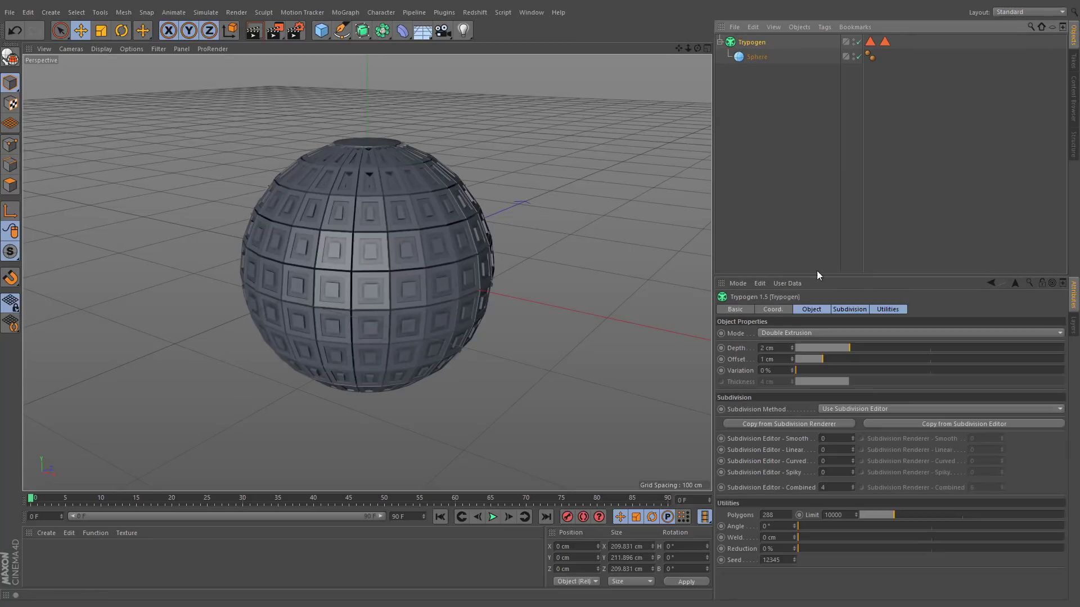
- Set Trypogen's offset to 2 cm and increase its smooth and linear editor subdivision
{"action": "left_click_drag", "start_coordinate": [879, 360], "coordinate": [849, 347]}
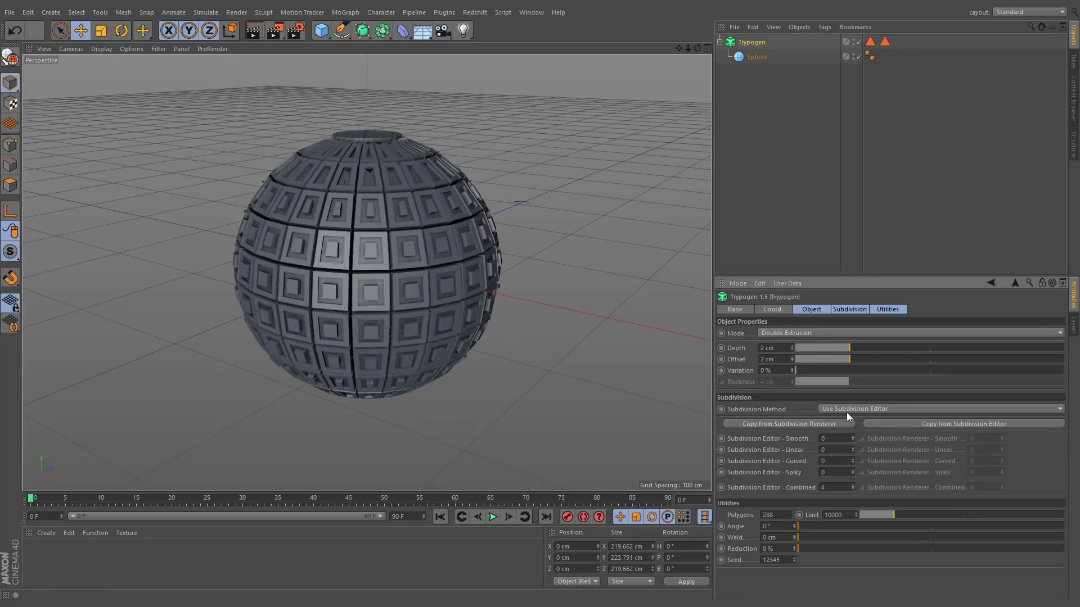
{"action": "double_click", "coordinate": [853, 437]}
{"action": "left_click", "coordinate": [853, 447]}
- Change the sphere's type and adjust Trypogen's angle, offset, depth and linear editor subdivision
{"action": "left_click", "coordinate": [744, 58]}
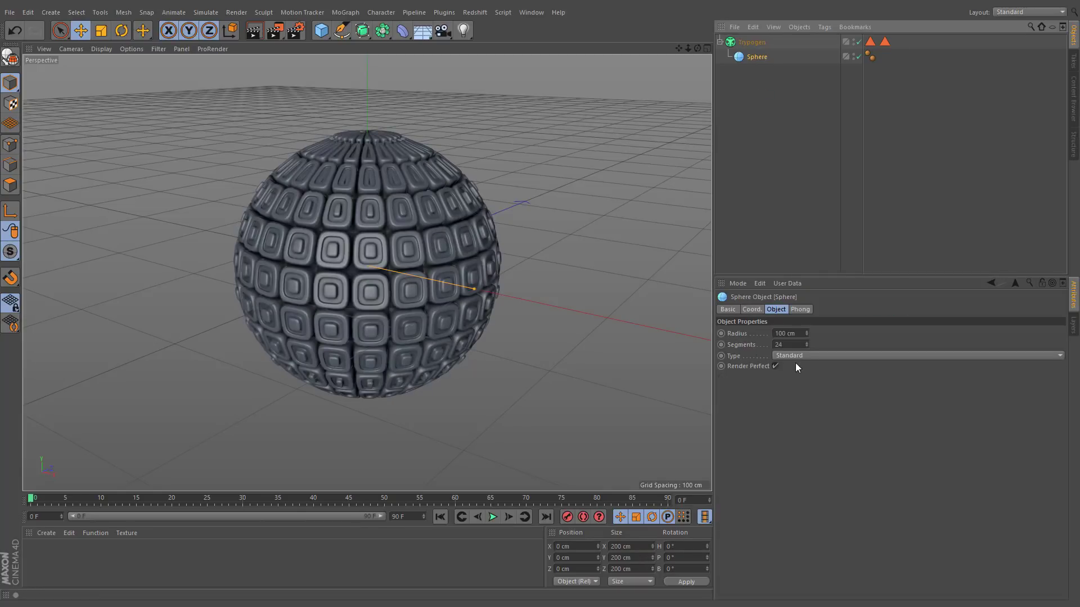
{"action": "scroll", "coordinate": [799, 359], "scroll_direction": "down", "scroll_amount": 3}
{"action": "left_click", "coordinate": [751, 42]}
{"action": "left_click_drag", "start_coordinate": [887, 525], "coordinate": [909, 526]}
{"action": "left_click_drag", "start_coordinate": [849, 358], "coordinate": [892, 359]}
{"action": "left_click_drag", "start_coordinate": [849, 348], "coordinate": [869, 368]}
{"action": "left_click", "coordinate": [853, 447]}
{"action": "scroll", "coordinate": [366, 300], "scroll_direction": "down", "scroll_amount": 3}
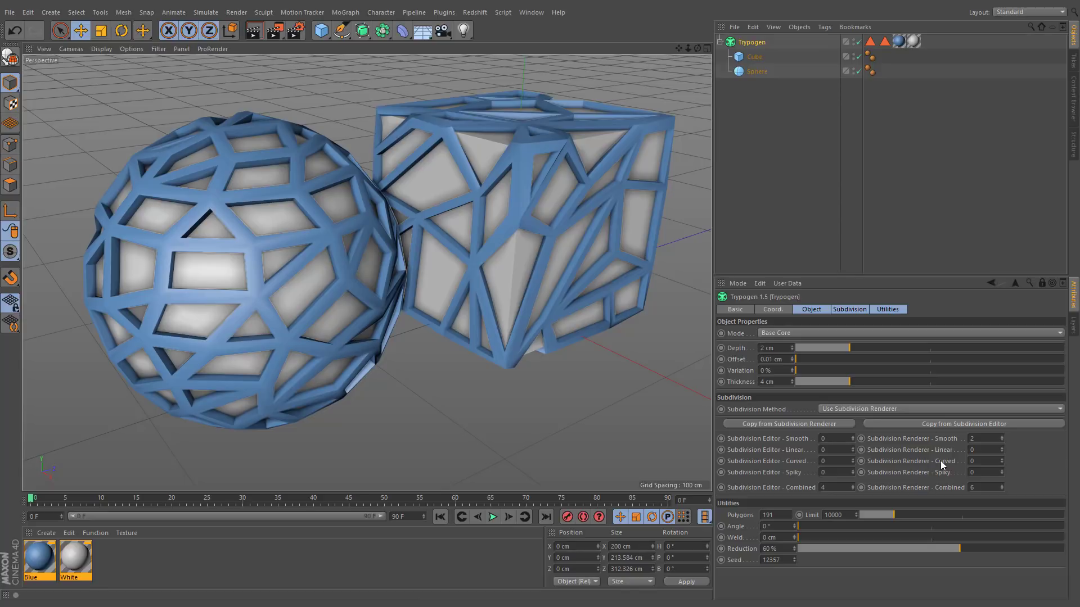
- Render the Base Core sphere and cube to the Picture Viewer, inspect the smoothed result and close the viewer
{"action": "left_click", "coordinate": [274, 32]}
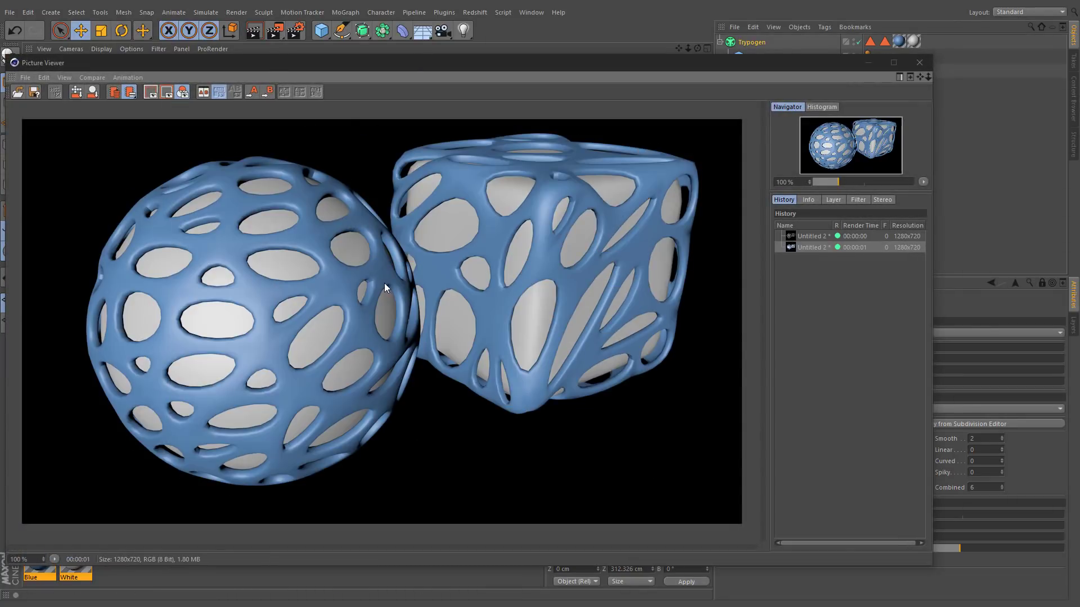
{"action": "left_click", "coordinate": [919, 63]}
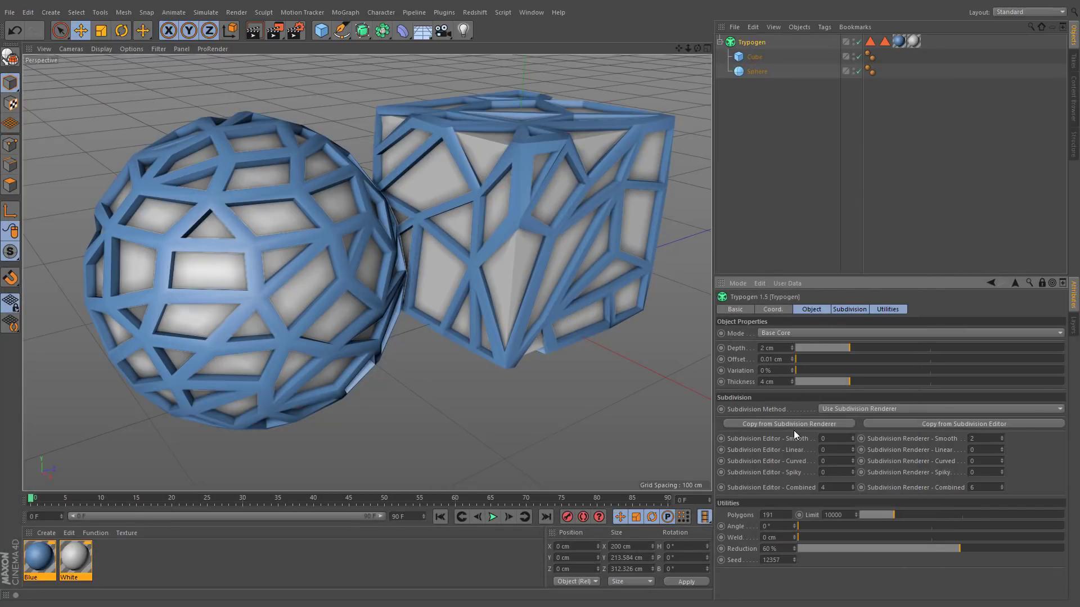
- Try smooth and linear editor subdivision values of 2 on the Base Core objects, resetting both to 0
{"action": "left_click", "coordinate": [852, 436]}
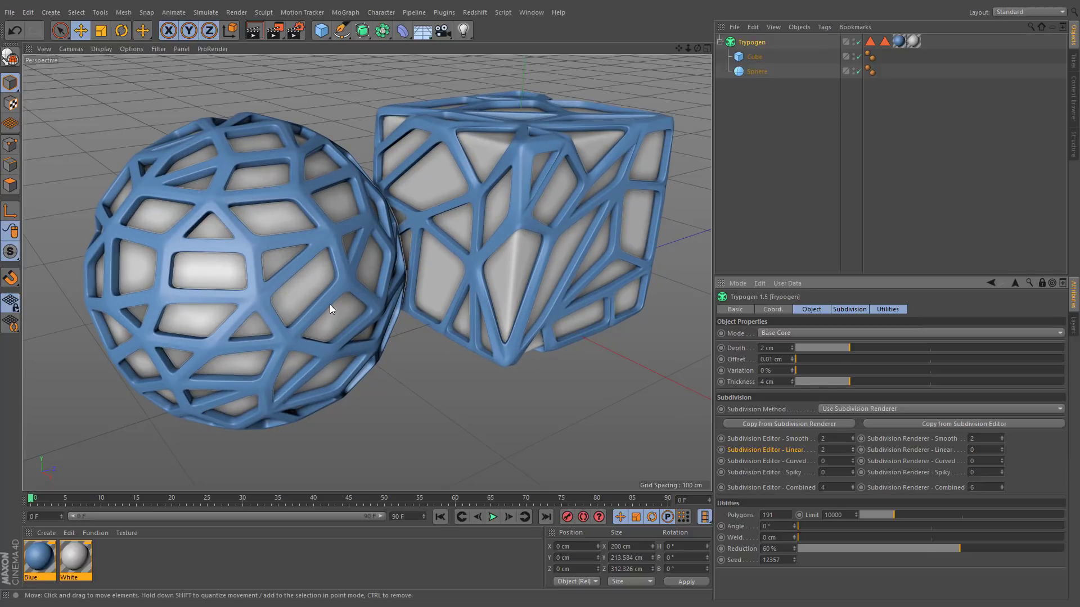
{"action": "double_click", "coordinate": [828, 450]}
{"action": "type", "text": "0"}
{"action": "key", "text": "Return"}
{"action": "double_click", "coordinate": [830, 438]}
{"action": "type", "text": "0"}
{"action": "key", "text": "Return"}
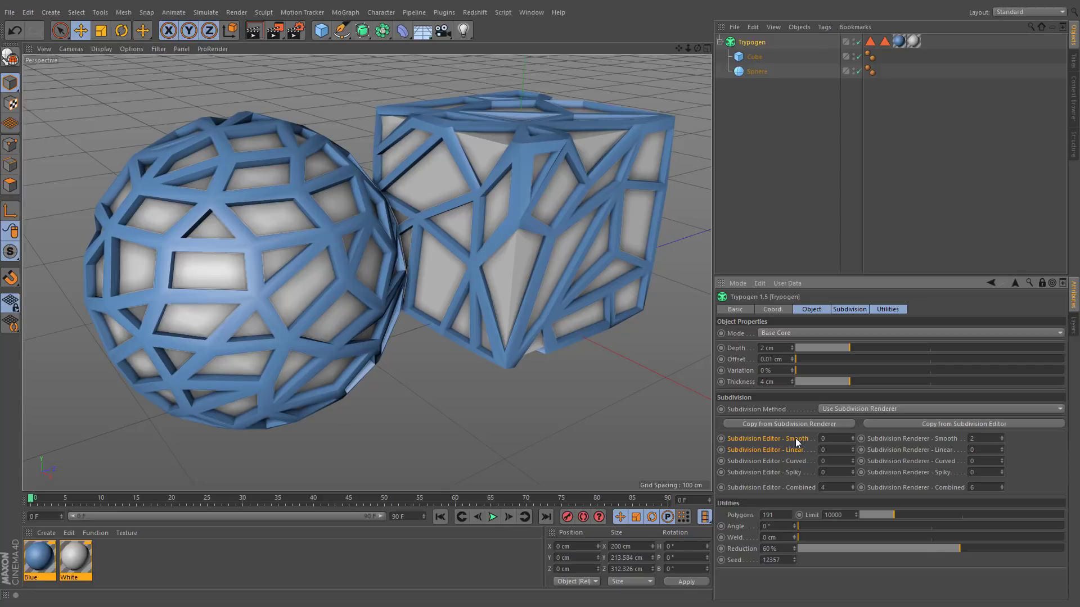
{"action": "left_click", "coordinate": [852, 447]}
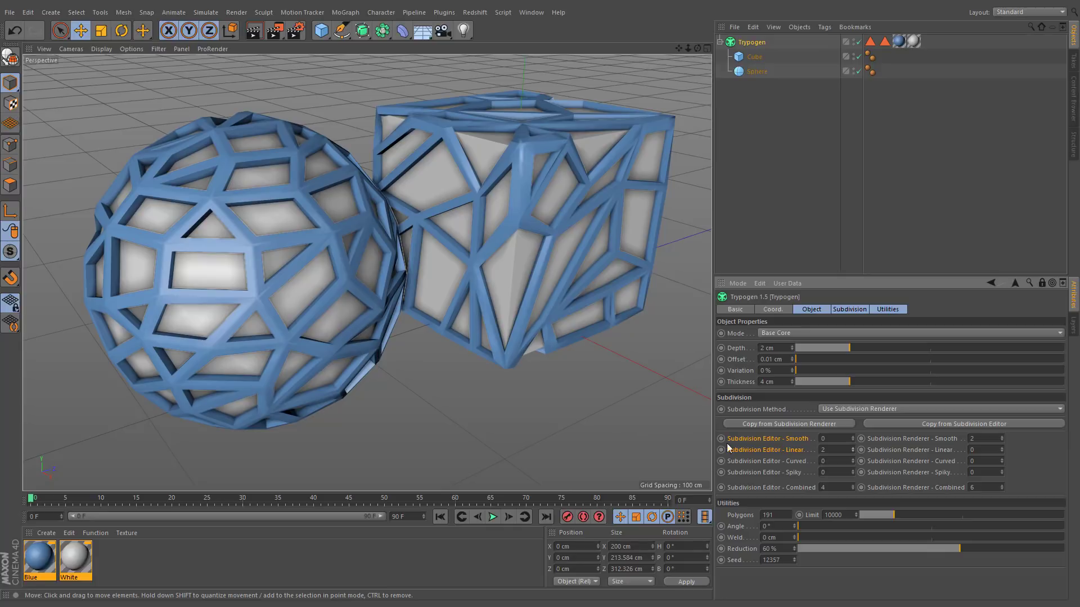
{"action": "right_click", "coordinate": [852, 451]}
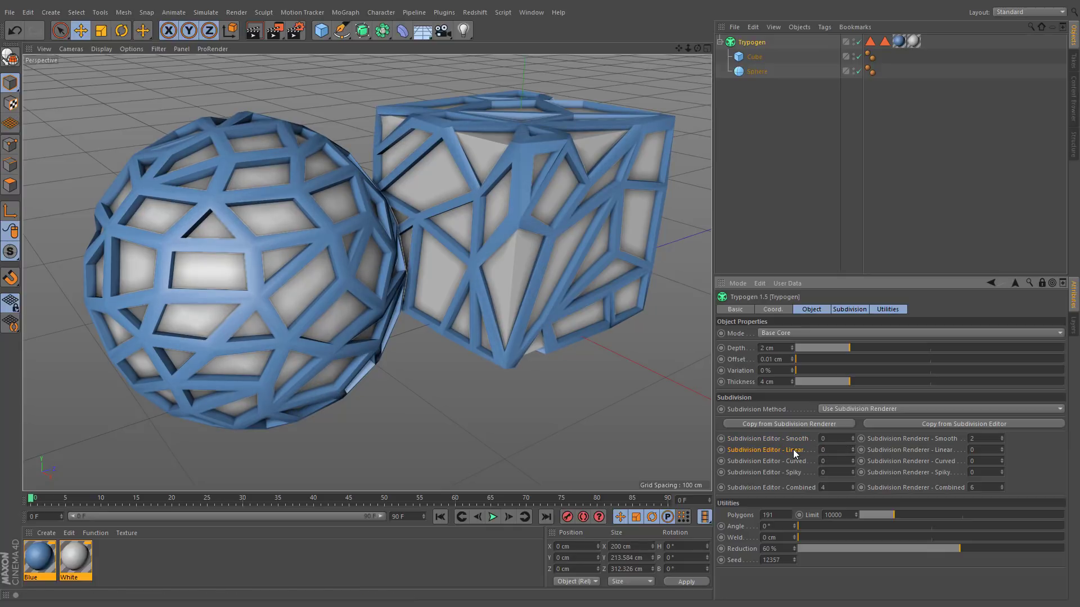
- Raise Trypogen's curved editor subdivision to 3
{"action": "left_click", "coordinate": [853, 459]}
{"action": "left_click", "coordinate": [853, 459]}
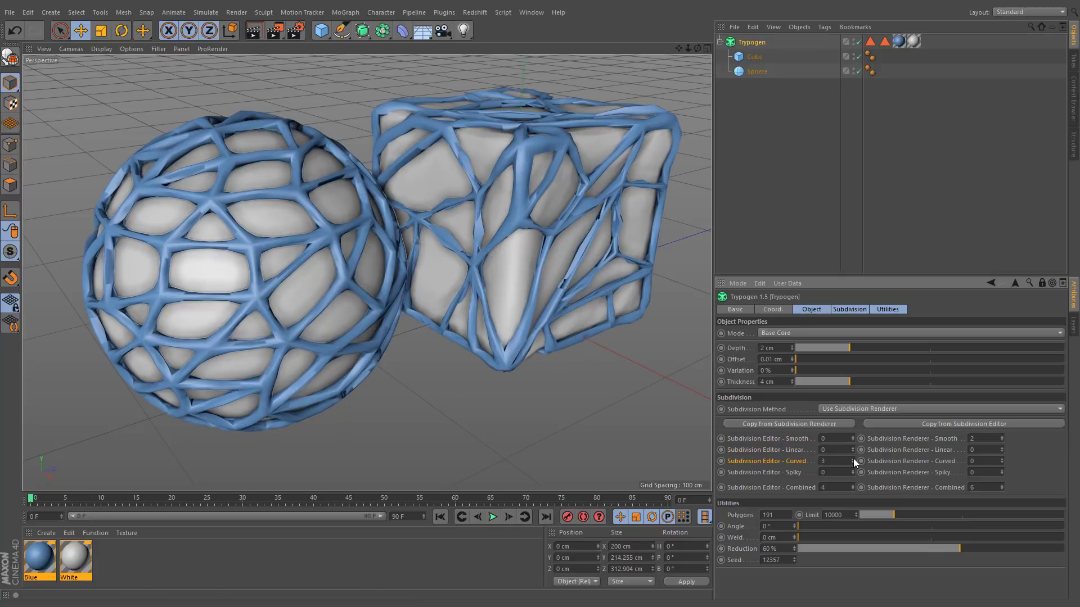
{"action": "left_click", "coordinate": [852, 459]}
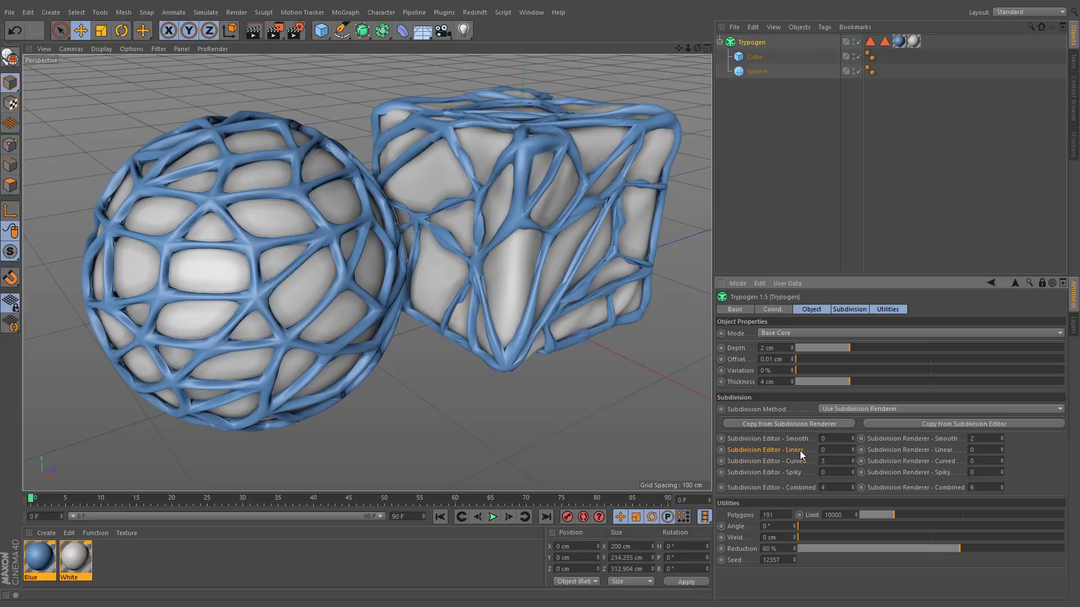
- Set Trypogen's mode to Polygons and raise the angle to 20.6°
{"action": "left_click", "coordinate": [788, 332]}
{"action": "left_click", "coordinate": [787, 350]}
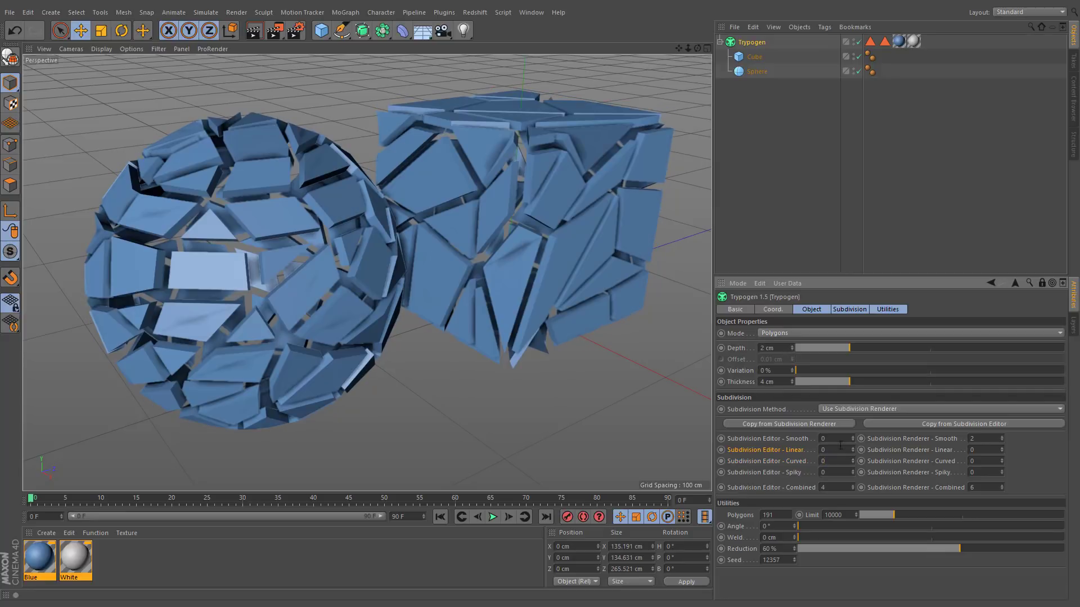
{"action": "left_click_drag", "start_coordinate": [943, 525], "coordinate": [982, 529]}
- Set the smooth editor subdivision to 1 and the linear editor subdivision to 3
{"action": "left_click", "coordinate": [853, 437]}
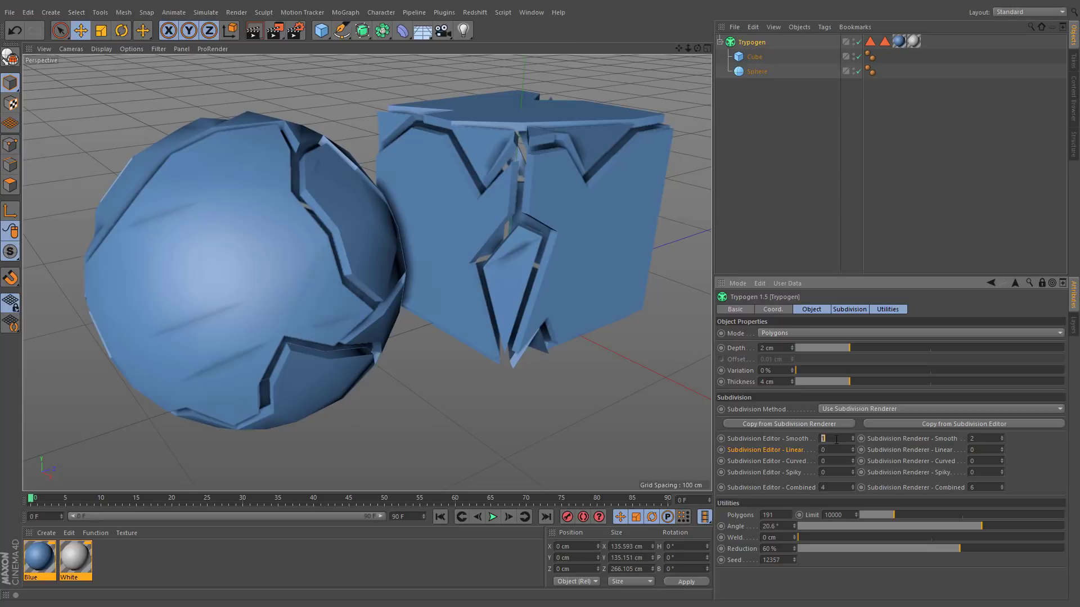
{"action": "left_click", "coordinate": [852, 448]}
{"action": "left_click", "coordinate": [853, 448]}
{"action": "left_click", "coordinate": [853, 448]}
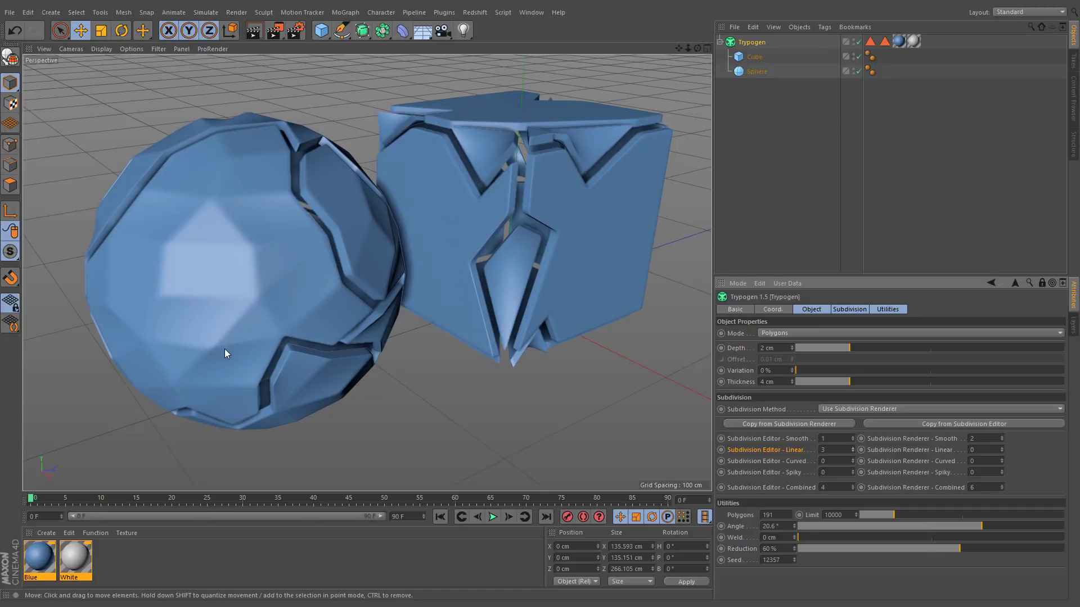
- Set the linear editor subdivision to 0 and the curved editor subdivision to 3
{"action": "left_click", "coordinate": [798, 462]}
{"action": "double_click", "coordinate": [834, 450]}
{"action": "type", "text": "0"}
{"action": "key", "text": "Tab"}
{"action": "type", "text": "3"}
{"action": "key", "text": "Return"}
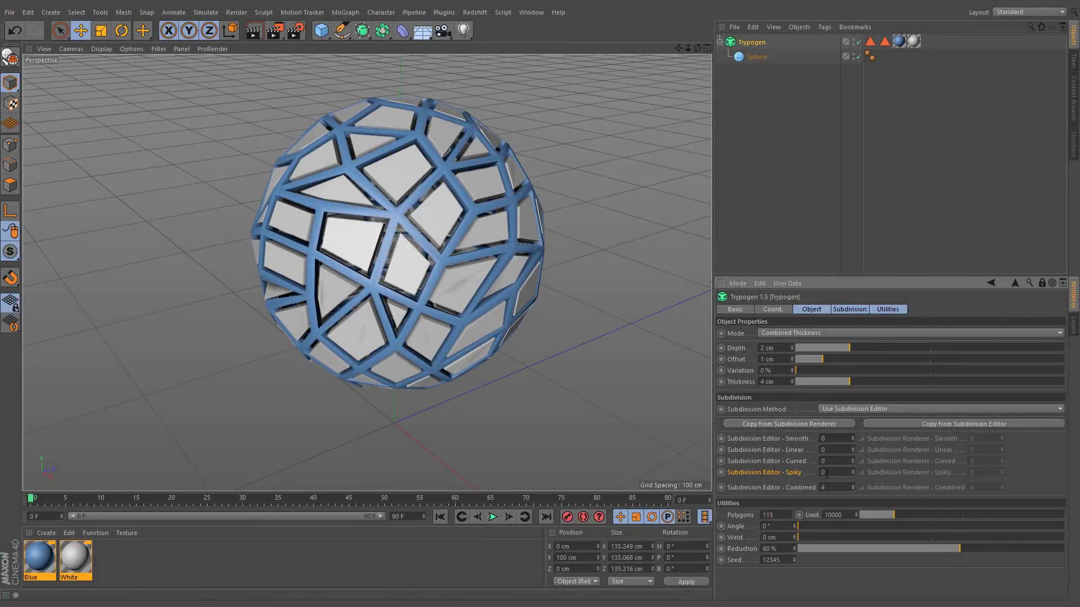
- Raise the spiky editor subdivision of the Combined Thickness sphere to 3
{"action": "left_click", "coordinate": [853, 469]}
{"action": "left_click", "coordinate": [852, 469]}
{"action": "left_click", "coordinate": [853, 469]}
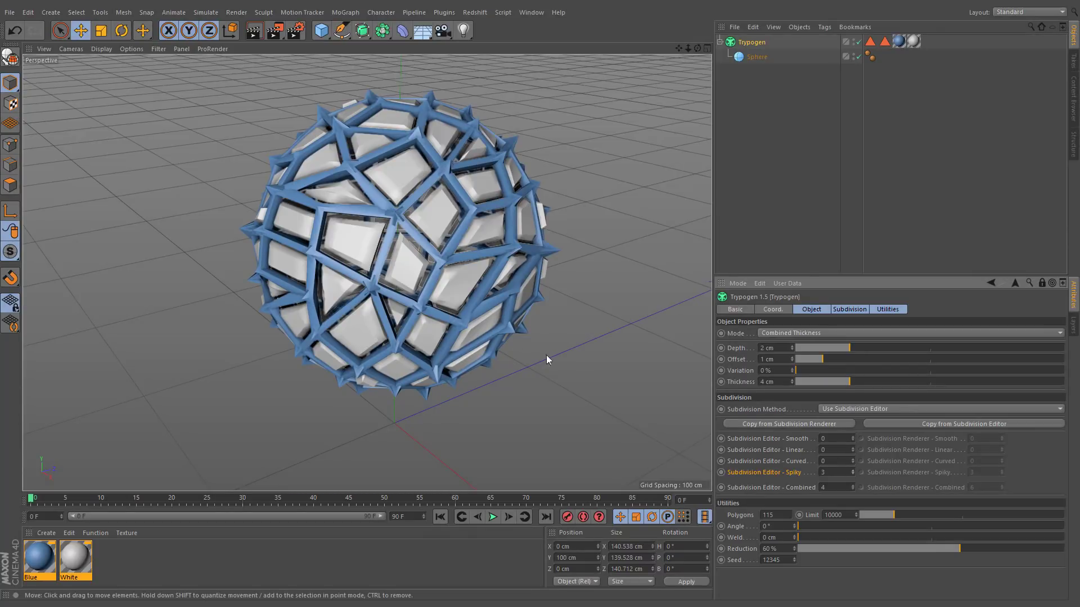
- Lower the spiky editor subdivision to 1 and set Trypogen's thickness to 10 cm
{"action": "left_click", "coordinate": [853, 475]}
{"action": "left_click", "coordinate": [853, 474]}
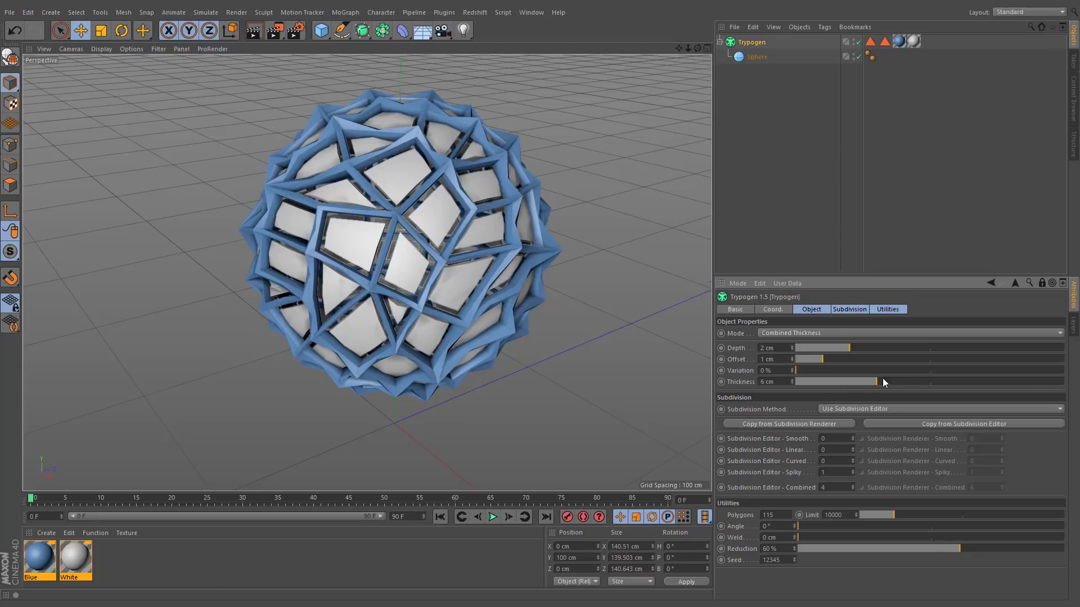
{"action": "left_click_drag", "start_coordinate": [882, 382], "coordinate": [932, 383]}
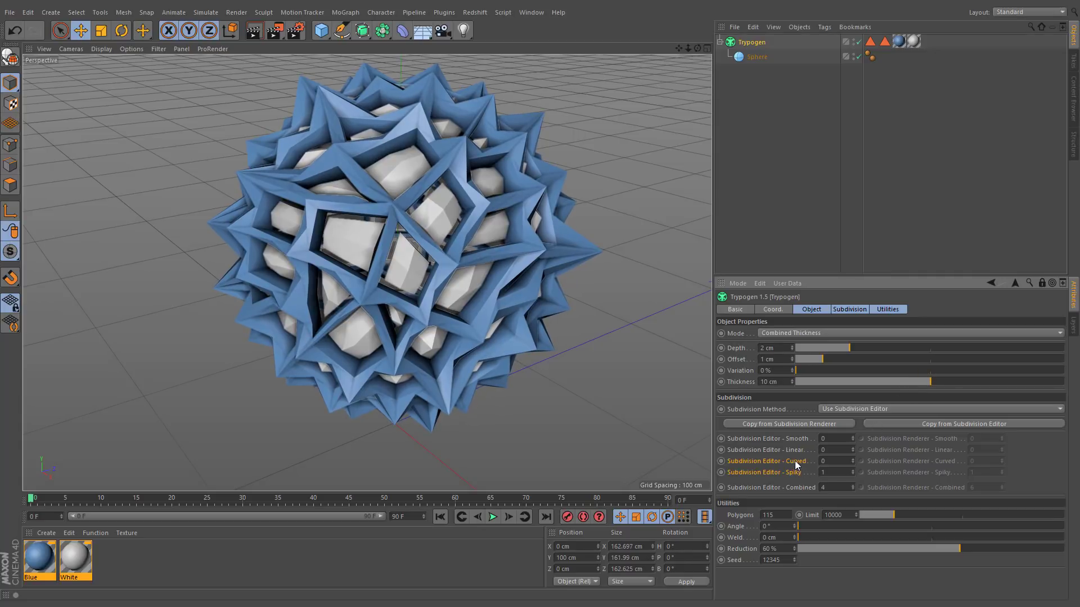
- Raise the curved editor subdivision to 3, keeping the thickness at 10 cm
{"action": "left_click", "coordinate": [852, 458]}
{"action": "left_click", "coordinate": [852, 458]}
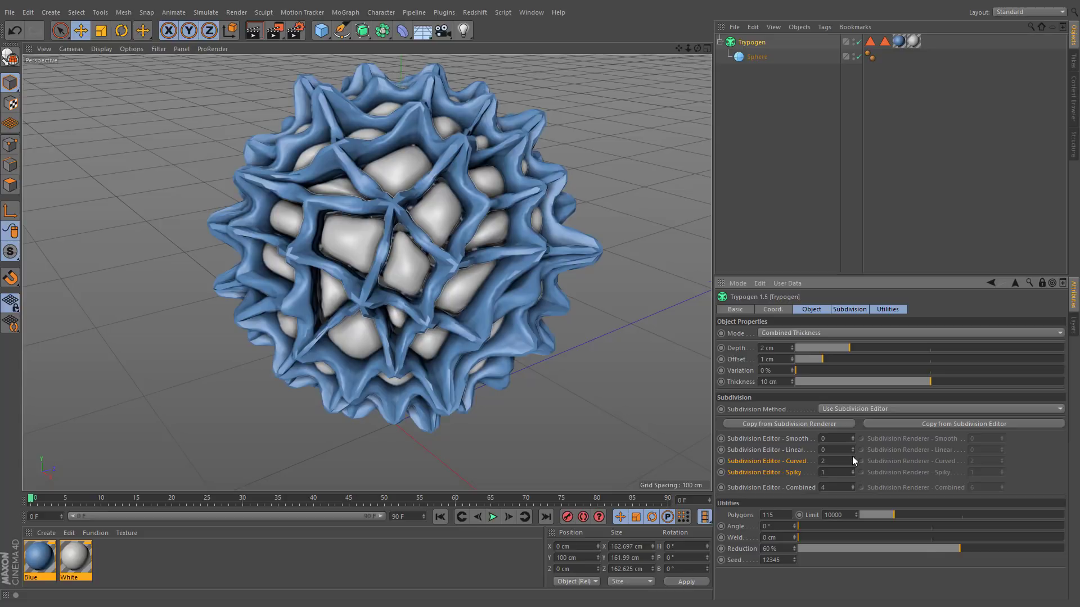
{"action": "left_click", "coordinate": [851, 456]}
{"action": "mouse_move", "coordinate": [930, 382]}
{"action": "left_mouse_down"}
{"action": "mouse_move", "coordinate": [839, 383]}
{"action": "mouse_move", "coordinate": [932, 383]}
{"action": "left_mouse_up"}
- Switch Trypogen's mode to Edges and on to Polygons, and raise the thickness to 20 cm
{"action": "left_click", "coordinate": [797, 333]}
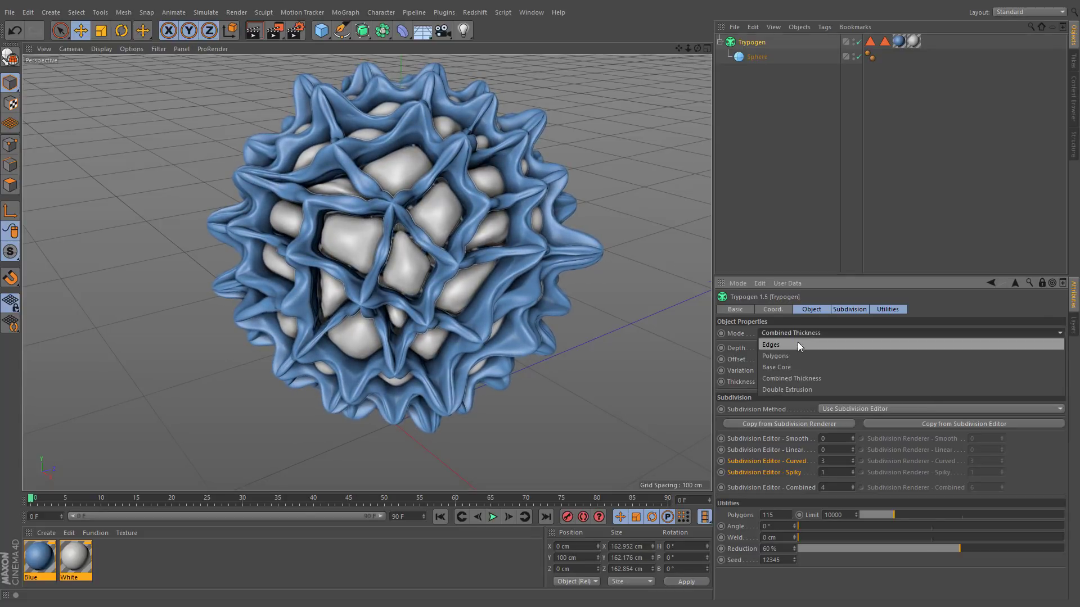
{"action": "left_click", "coordinate": [797, 347]}
{"action": "left_click", "coordinate": [791, 331]}
{"action": "left_click", "coordinate": [792, 352]}
{"action": "left_click_drag", "start_coordinate": [930, 382], "coordinate": [1067, 377]}
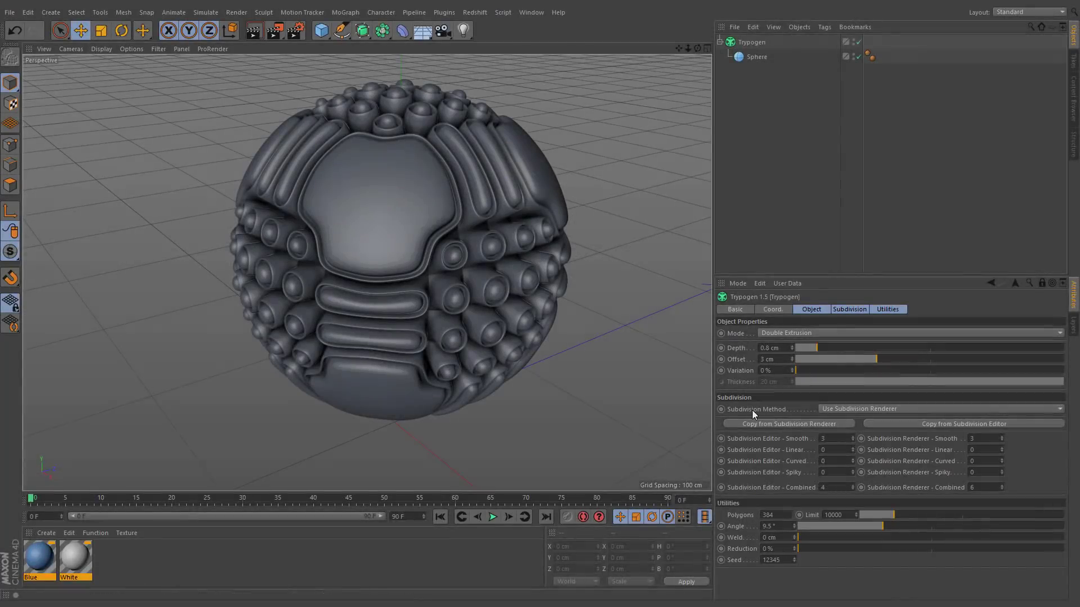
- Set the Double Extrusion sphere's subdivision method to Use Subdivision Editor
{"action": "left_click", "coordinate": [752, 413]}
{"action": "left_click", "coordinate": [894, 409]}
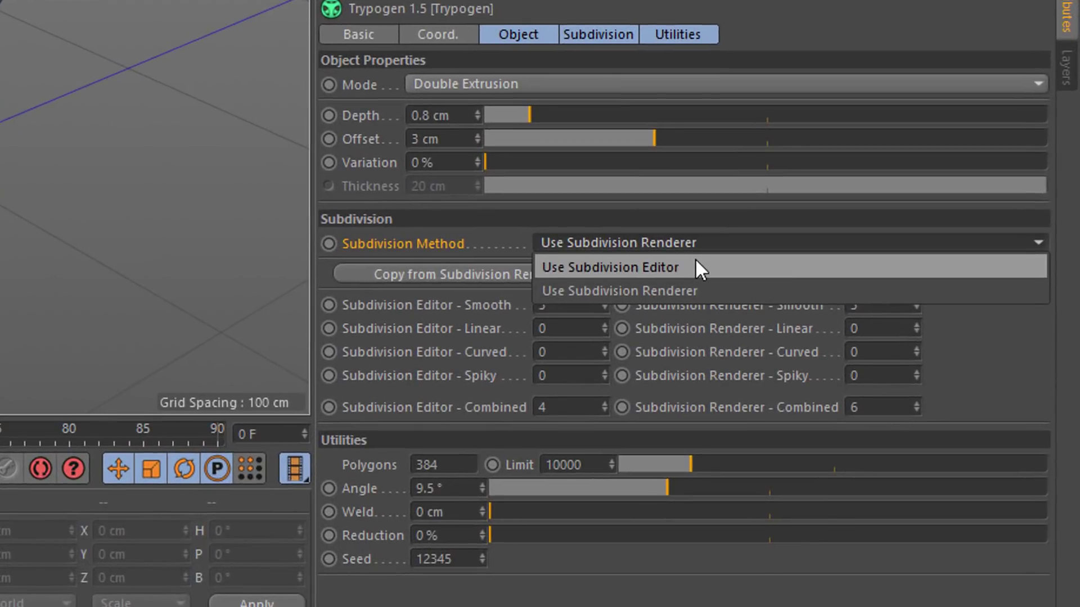
{"action": "left_click", "coordinate": [896, 417]}
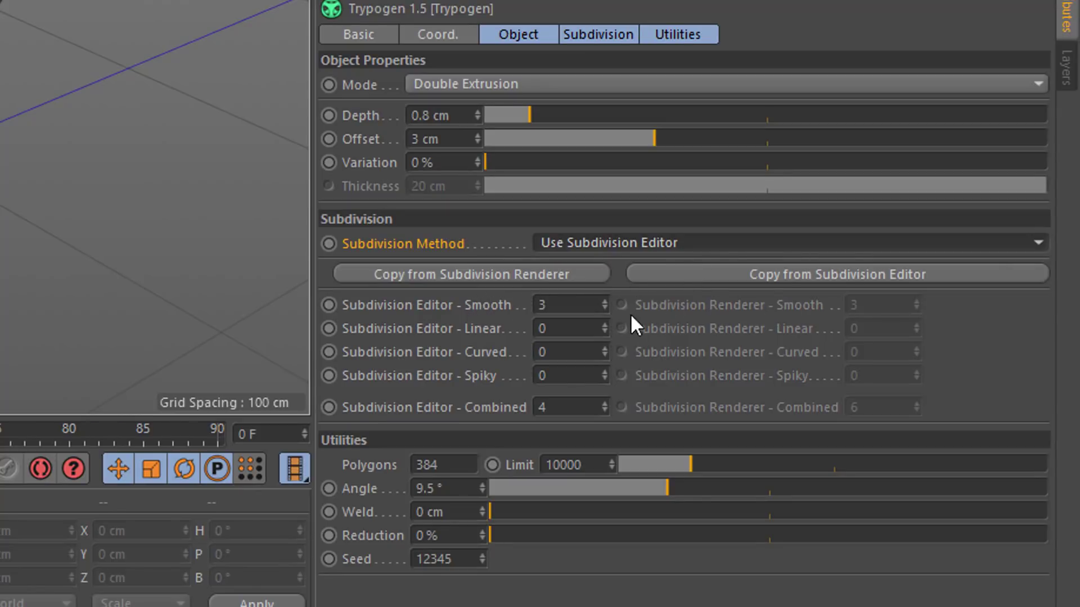
- Set the editor subdivisions to smooth 2, linear 1 and curved 1, and raise the spiky value
{"action": "left_click", "coordinate": [605, 308]}
{"action": "left_click", "coordinate": [605, 326]}
{"action": "left_click", "coordinate": [605, 349]}
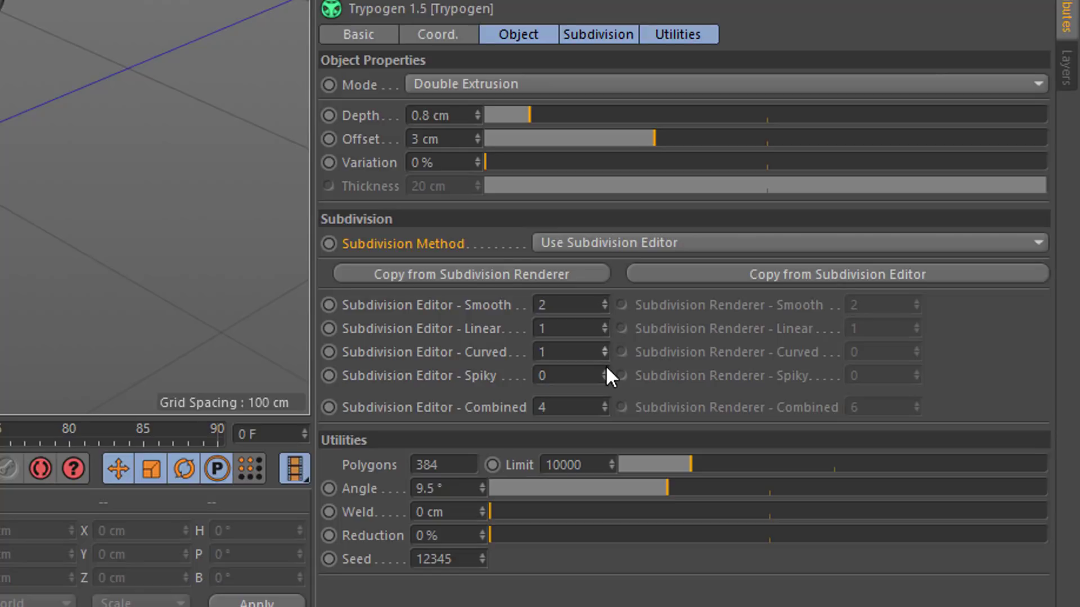
{"action": "left_click", "coordinate": [606, 373]}
- Reset the spiky, curved, linear and smooth editor subdivisions to 0
{"action": "left_click", "coordinate": [604, 379]}
{"action": "left_click", "coordinate": [605, 355]}
{"action": "left_click", "coordinate": [605, 331]}
{"action": "left_click", "coordinate": [605, 308]}
- Set the subdivision method to Use Subdivision Renderer and raise the smooth renderer subdivision to 3
{"action": "left_click", "coordinate": [616, 245]}
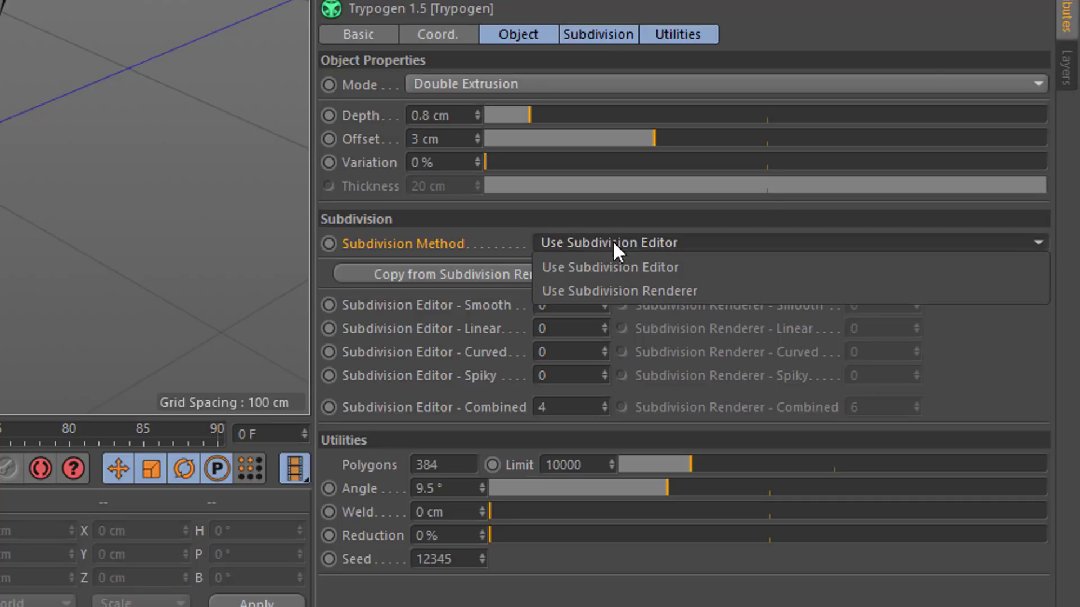
{"action": "left_click", "coordinate": [606, 285]}
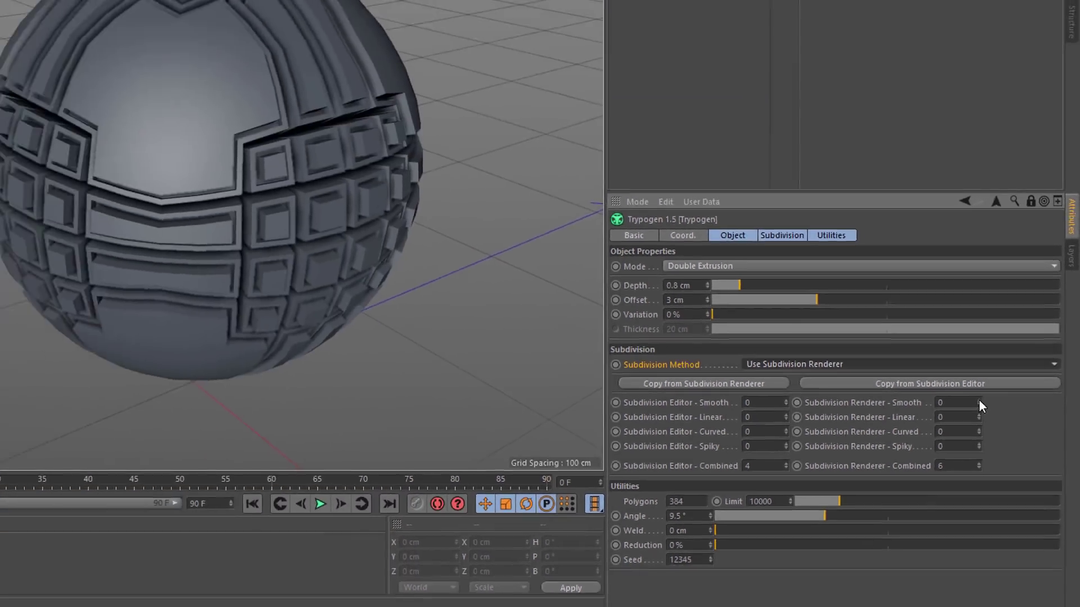
{"action": "left_click", "coordinate": [916, 302]}
{"action": "left_click", "coordinate": [917, 302]}
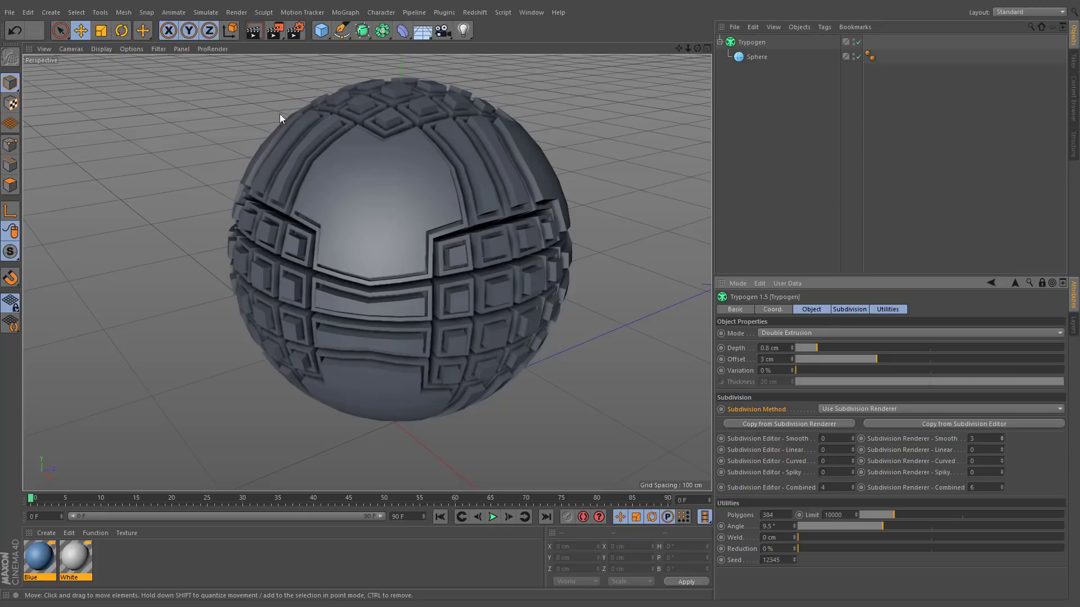
- Render the Double Extrusion sphere to the Picture Viewer, inspect the render subdivision and close the viewer
{"action": "left_click", "coordinate": [272, 35]}
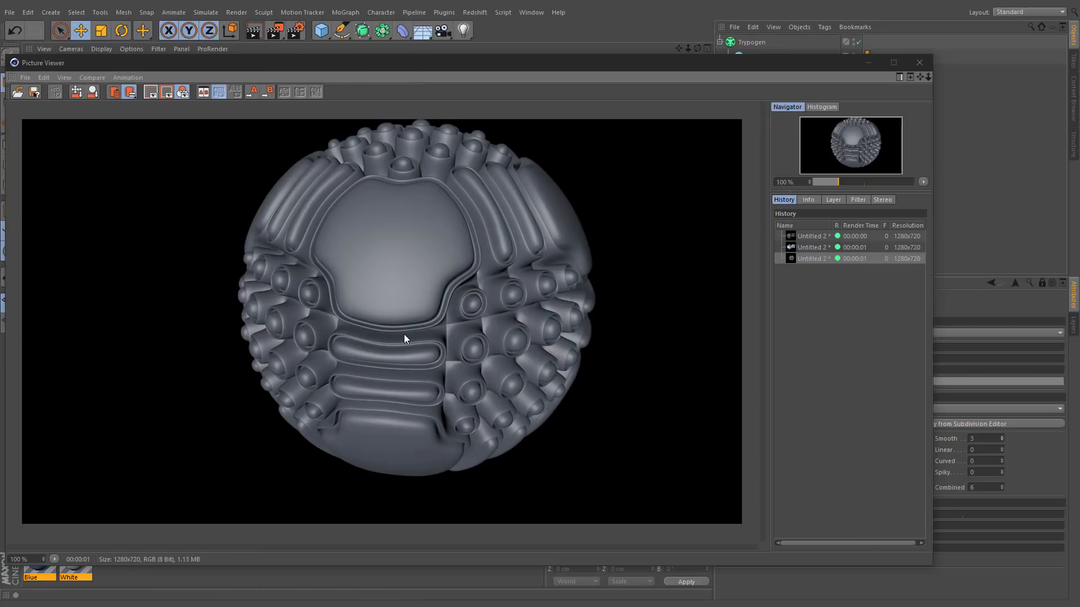
{"action": "left_click", "coordinate": [918, 61]}
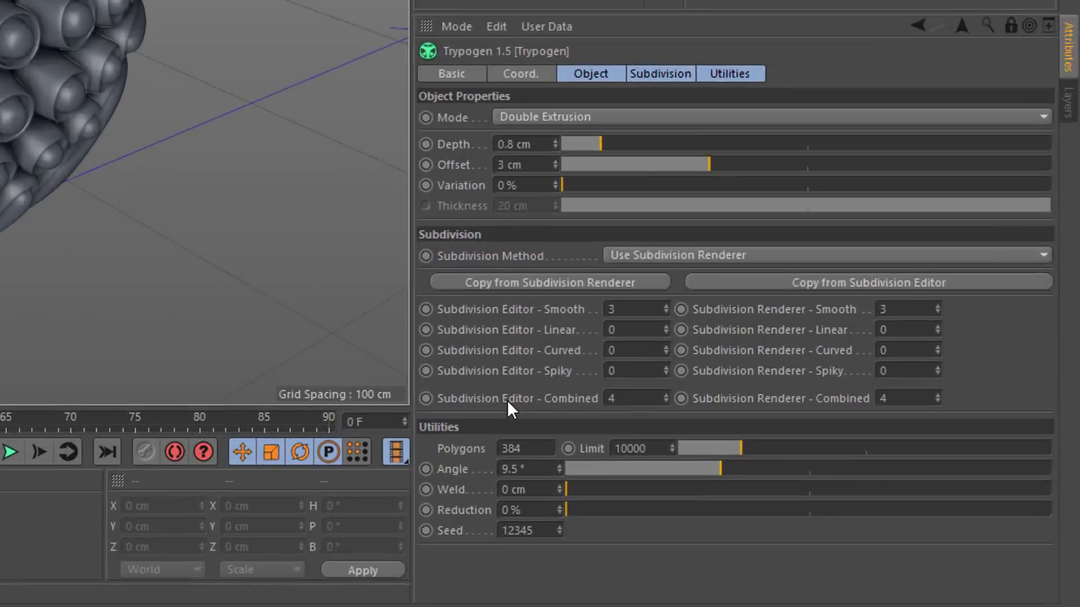
- Raise the linear, curved and spiky editor subdivisions and open the combined editor value for editing
{"action": "left_click", "coordinate": [766, 489]}
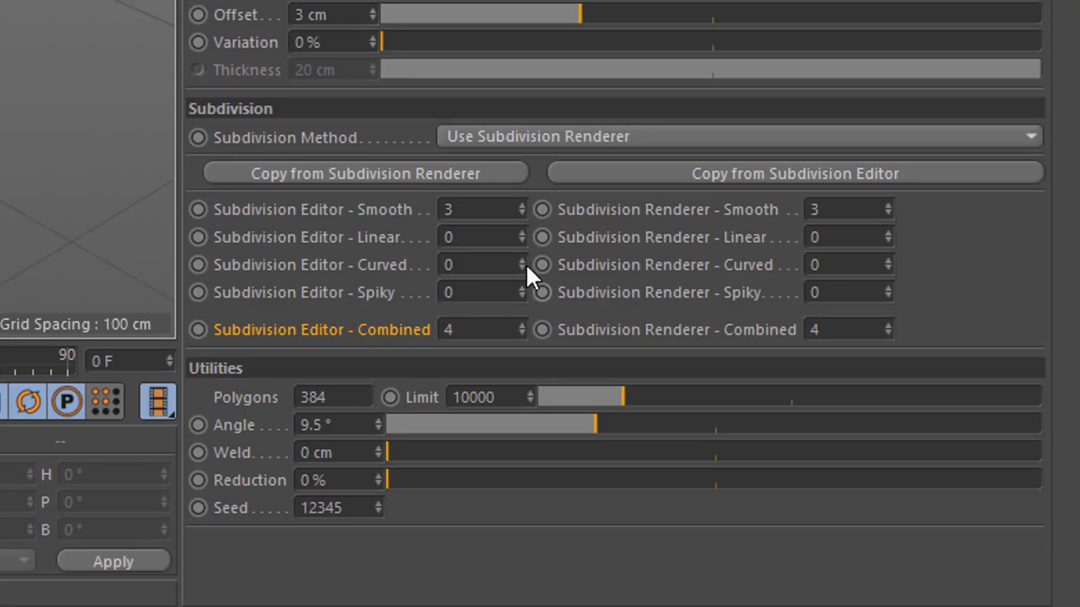
{"action": "left_click", "coordinate": [522, 234]}
{"action": "left_click", "coordinate": [522, 234]}
{"action": "left_click", "coordinate": [519, 261]}
{"action": "left_click", "coordinate": [521, 288]}
{"action": "left_click", "coordinate": [449, 331]}
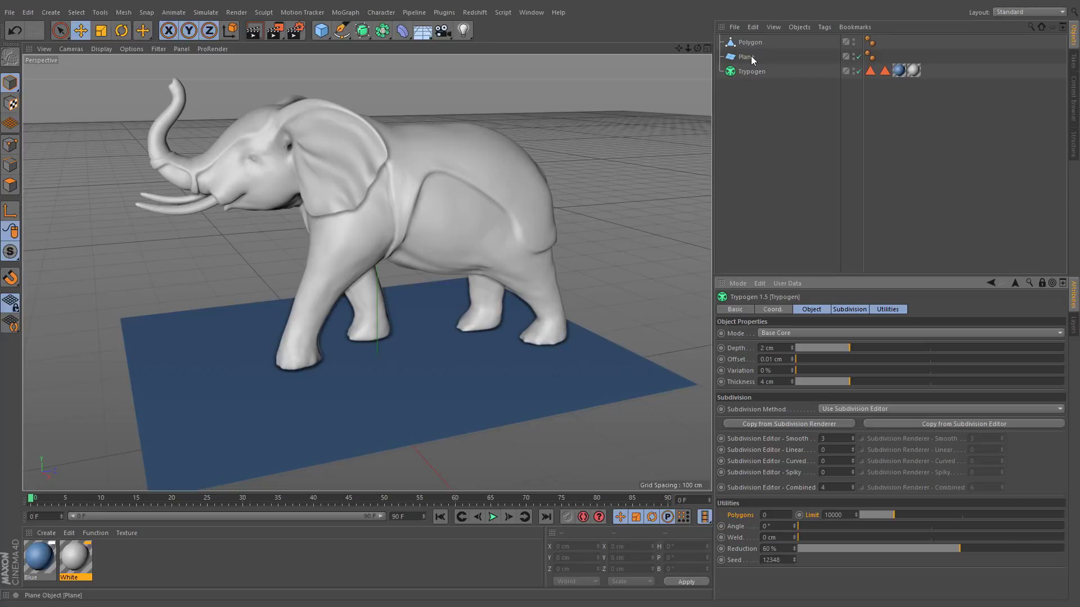
- Make the plane and the elephant polygon object children of Trypogen
{"action": "left_click_drag", "start_coordinate": [750, 56], "coordinate": [749, 76]}
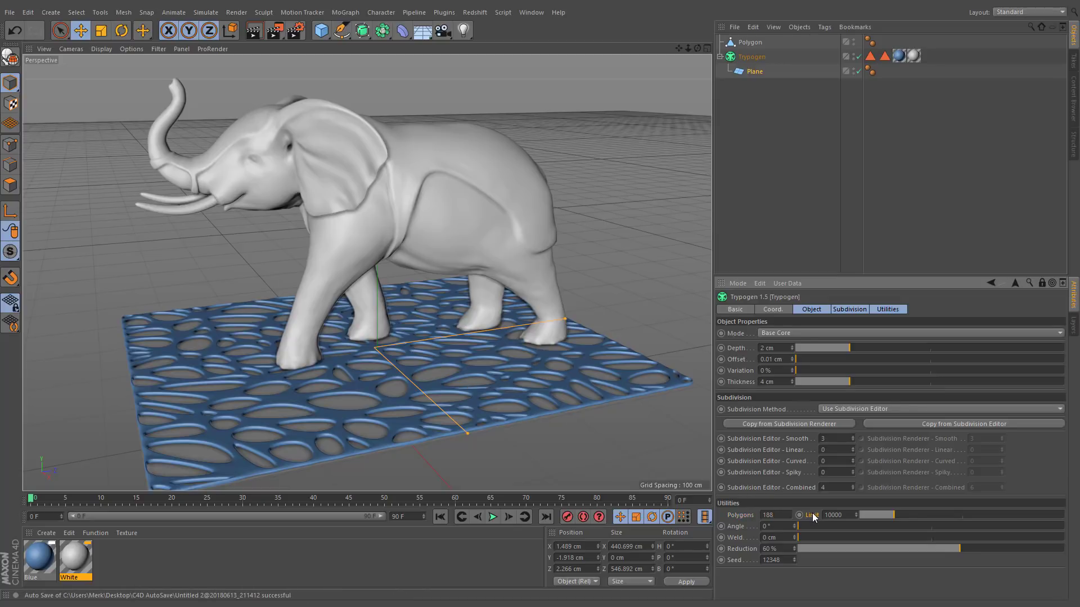
{"action": "left_click_drag", "start_coordinate": [738, 73], "coordinate": [741, 66]}
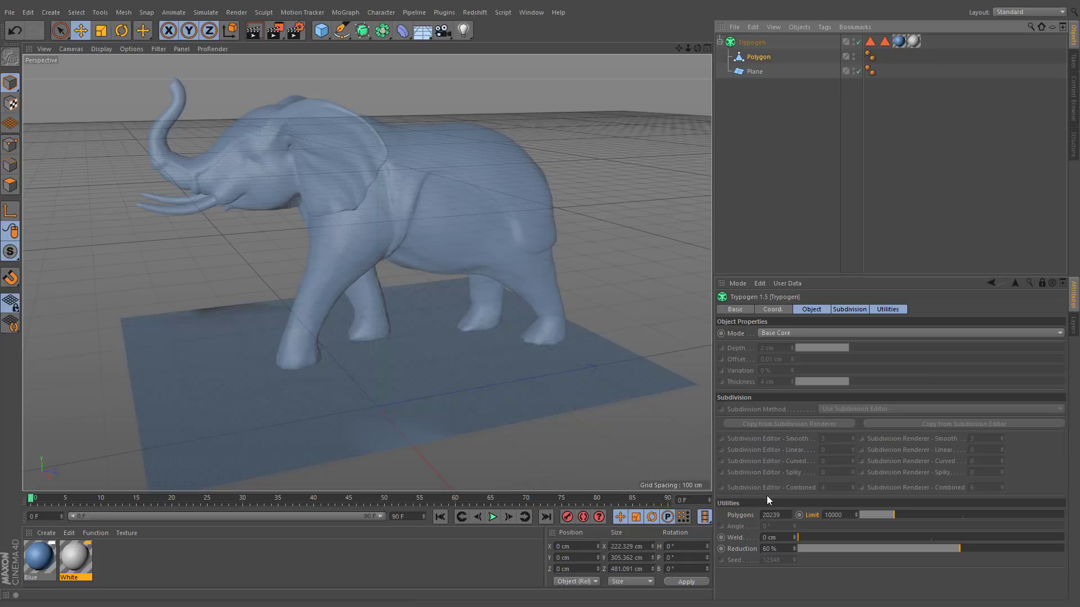
- Set Trypogen's reduction to 99% and raise the polygon limit to 26200
{"action": "double_click", "coordinate": [776, 548]}
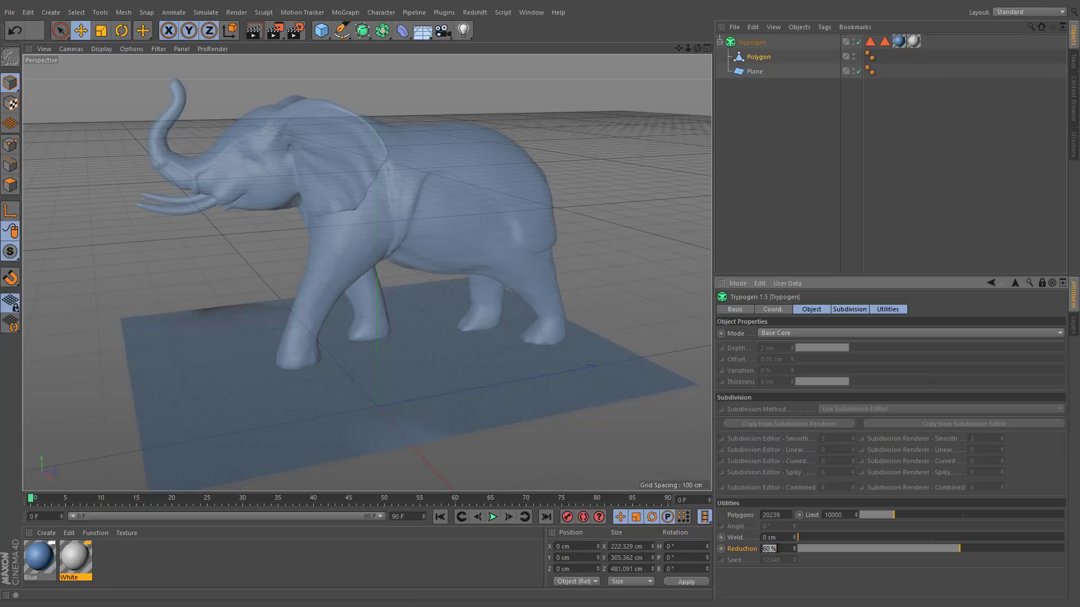
{"action": "type", "text": "95"}
{"action": "key", "text": "Return"}
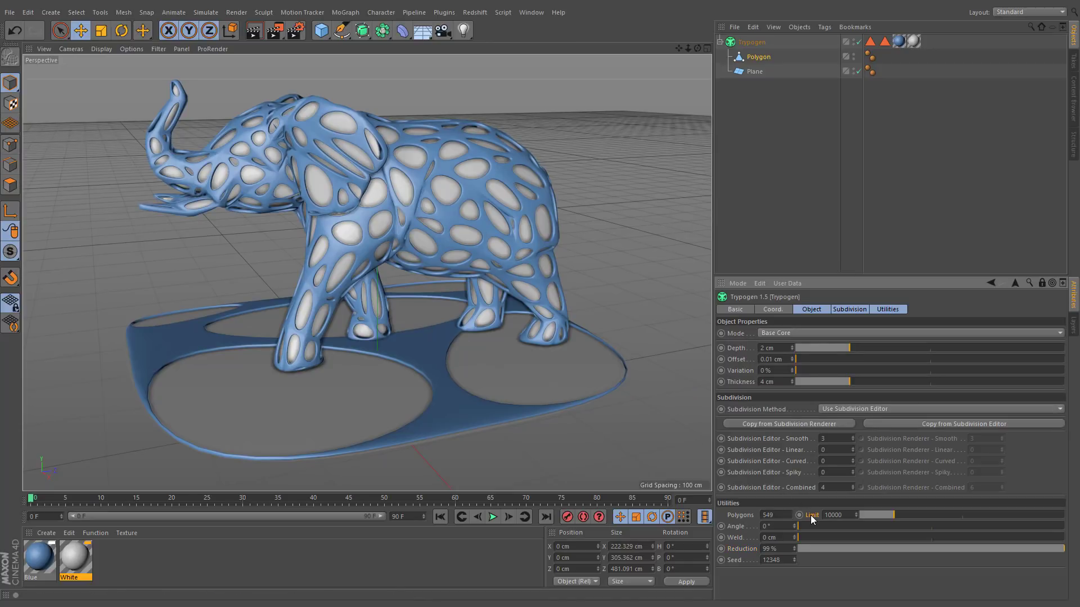
{"action": "left_click", "coordinate": [963, 514]}
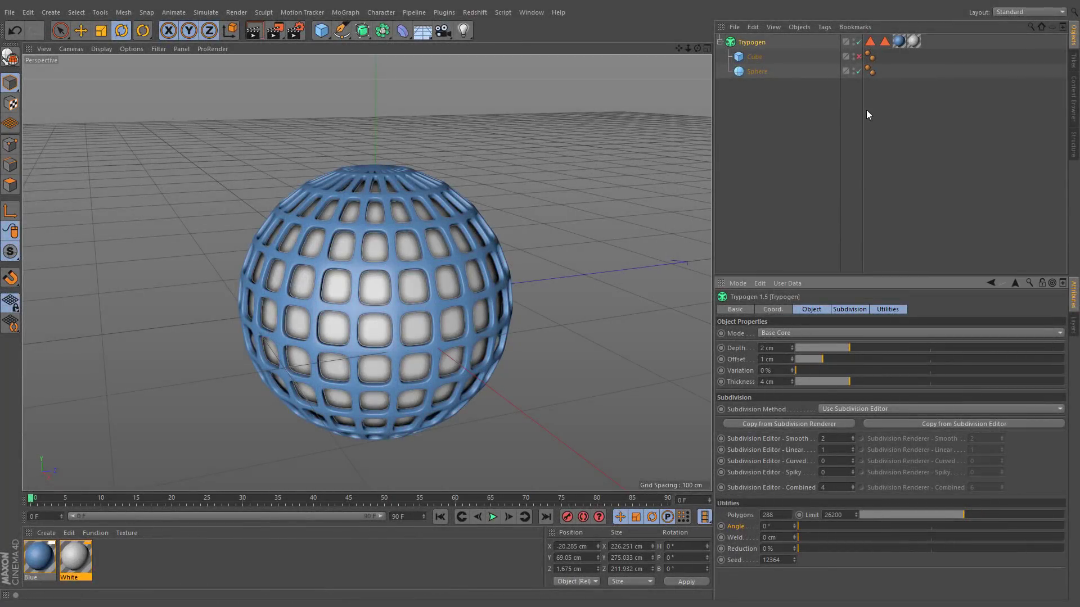
- Set Trypogen's angle to 0° and change the child sphere's type to Tetrahedron
{"action": "mouse_move", "coordinate": [799, 526]}
{"action": "left_mouse_down"}
{"action": "mouse_move", "coordinate": [930, 526]}
{"action": "mouse_move", "coordinate": [799, 527]}
{"action": "left_mouse_up"}
{"action": "left_click", "coordinate": [757, 71]}
{"action": "left_click", "coordinate": [791, 356]}
{"action": "left_click", "coordinate": [788, 377]}
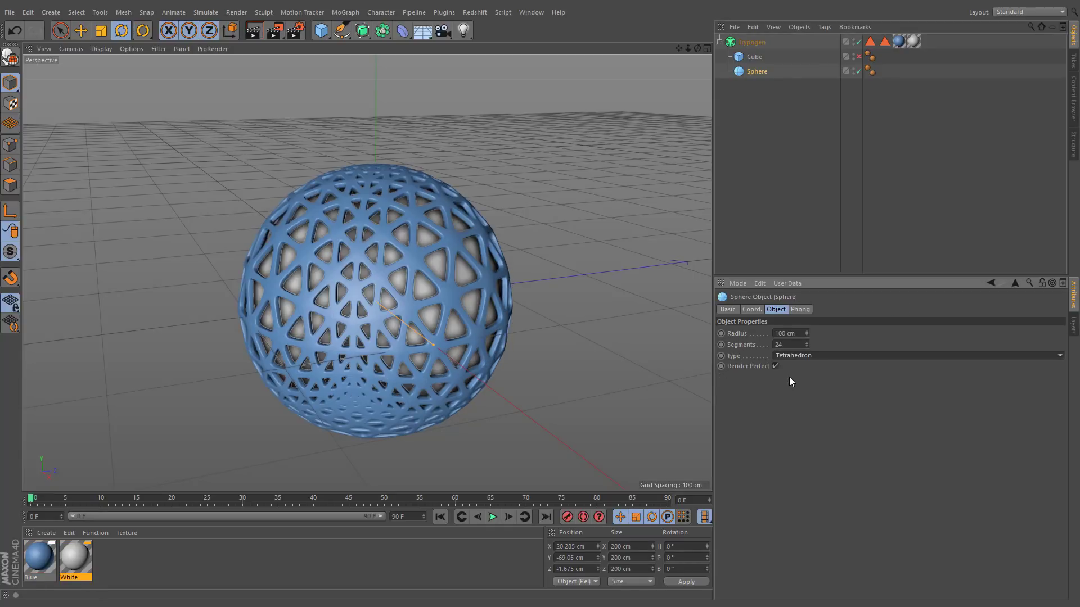
- Raise Trypogen's angle and change the child sphere's type to Hexahedron
{"action": "left_click", "coordinate": [750, 43]}
{"action": "left_click", "coordinate": [799, 527]}
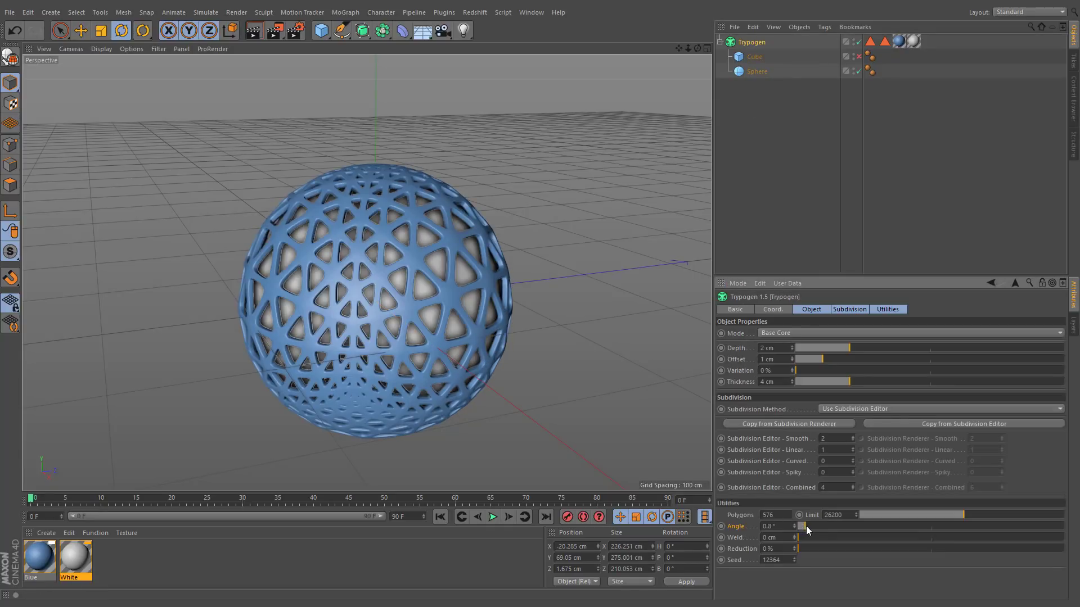
{"action": "left_click_drag", "start_coordinate": [806, 525], "coordinate": [871, 525]}
{"action": "left_click", "coordinate": [757, 71]}
{"action": "left_click", "coordinate": [791, 356]}
{"action": "left_click", "coordinate": [791, 386]}
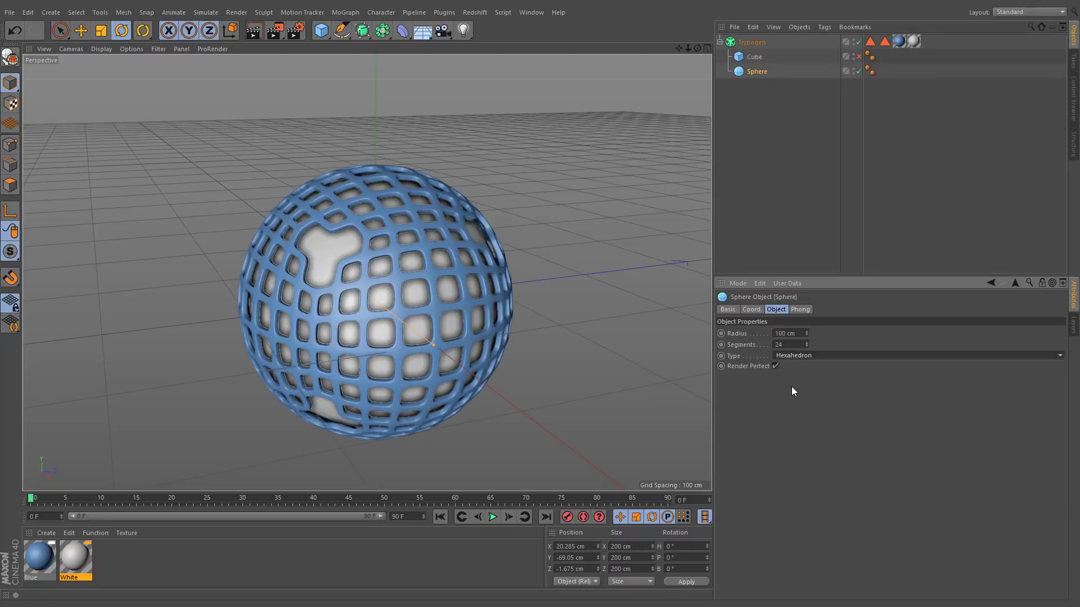
- Raise Trypogen's angle slightly further and change the child sphere's type to Octahedron
{"action": "left_click", "coordinate": [752, 42]}
{"action": "mouse_move", "coordinate": [869, 526]}
{"action": "left_mouse_down"}
{"action": "mouse_move", "coordinate": [898, 525]}
{"action": "mouse_move", "coordinate": [866, 524]}
{"action": "mouse_move", "coordinate": [880, 523]}
{"action": "left_mouse_up"}
{"action": "left_click", "coordinate": [776, 71]}
{"action": "left_click", "coordinate": [796, 355]}
{"action": "left_click", "coordinate": [791, 396]}
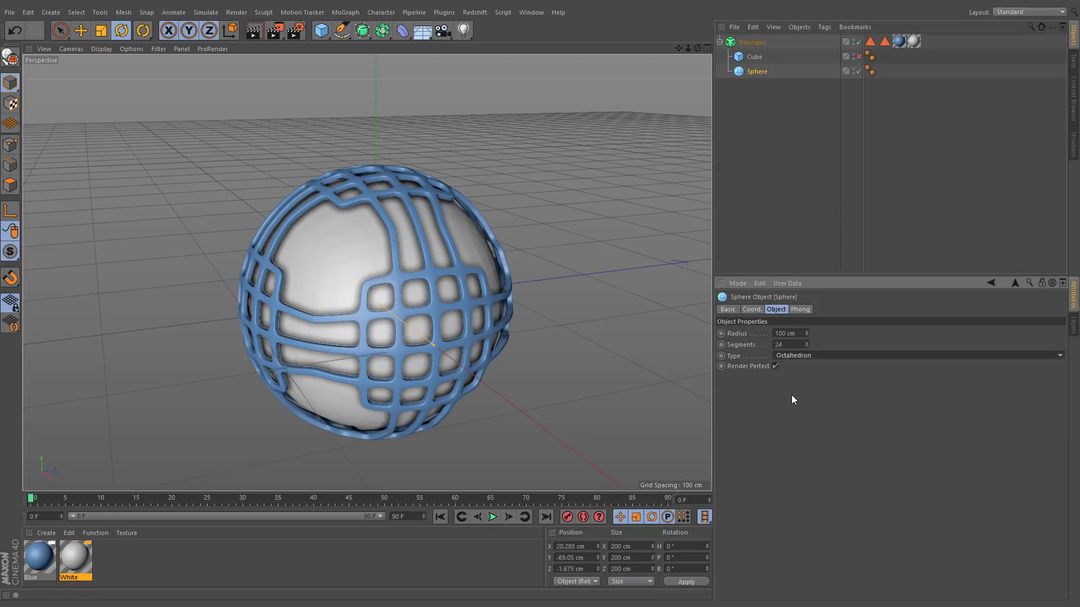
- Return Trypogen's angle to 0°, disable the sphere and enable the cube in its place
{"action": "left_click", "coordinate": [752, 42]}
{"action": "left_click_drag", "start_coordinate": [886, 525], "coordinate": [781, 524]}
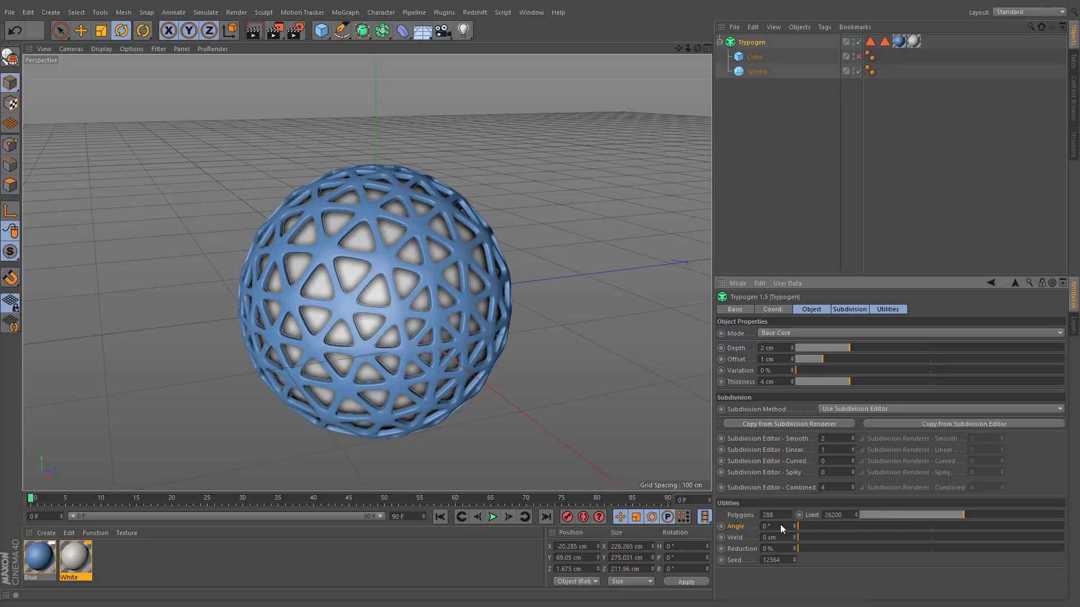
{"action": "left_click", "coordinate": [858, 71]}
{"action": "left_click", "coordinate": [859, 57]}
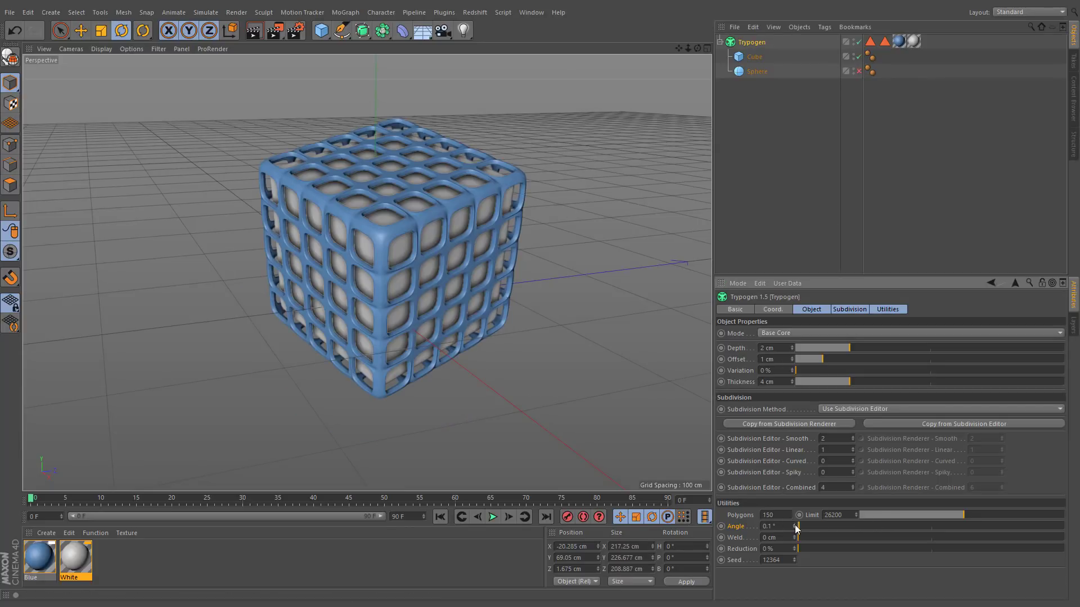
- Try an angle of 0.6° on the cube, lower it to 0.1° and raise the reduction
{"action": "left_click_drag", "start_coordinate": [798, 525], "coordinate": [803, 524]}
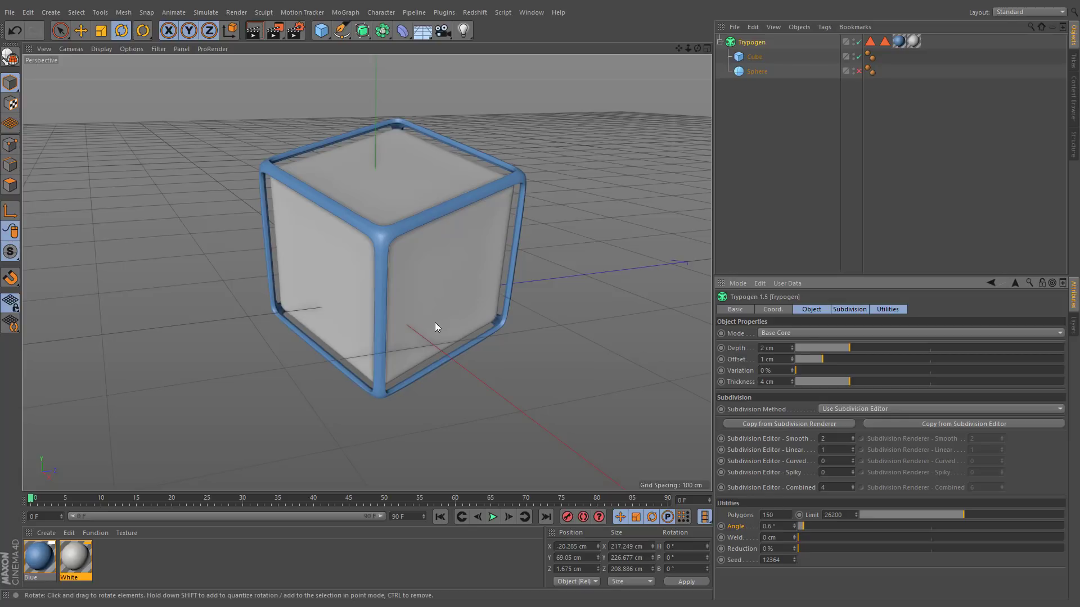
{"action": "left_click_drag", "start_coordinate": [801, 526], "coordinate": [796, 526]}
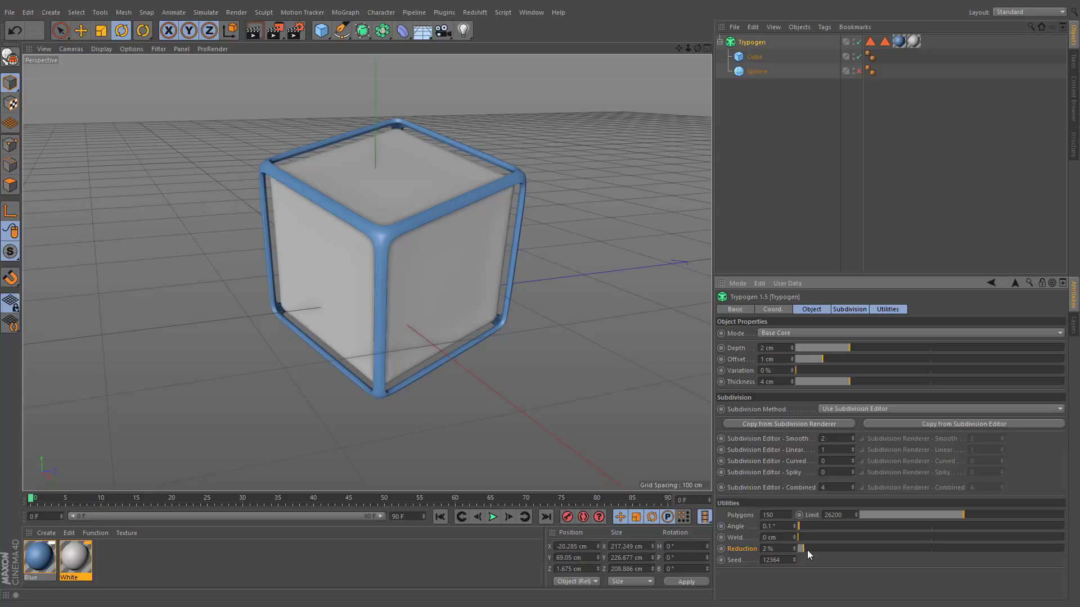
{"action": "mouse_move", "coordinate": [807, 550]}
{"action": "left_mouse_down"}
{"action": "mouse_move", "coordinate": [1054, 535]}
{"action": "mouse_move", "coordinate": [963, 559]}
{"action": "mouse_move", "coordinate": [815, 557]}
{"action": "mouse_move", "coordinate": [823, 552]}
{"action": "left_mouse_up"}
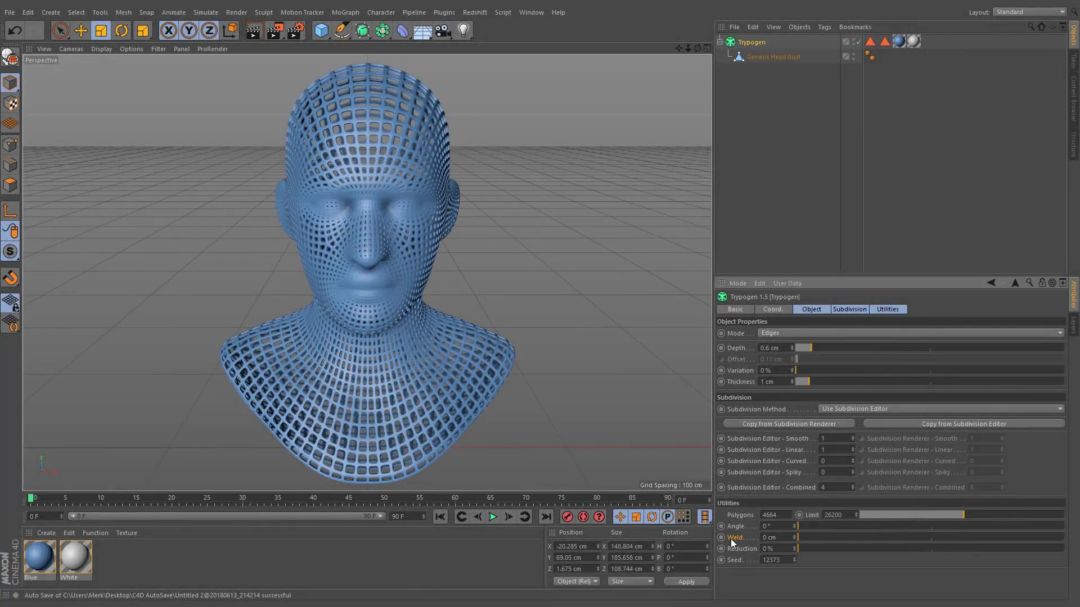
- Set Trypogen's weld distance to 2.7 cm for the head bust
{"action": "left_click", "coordinate": [787, 537]}
{"action": "type", "text": "2.4"}
{"action": "type", "text": ".7"}
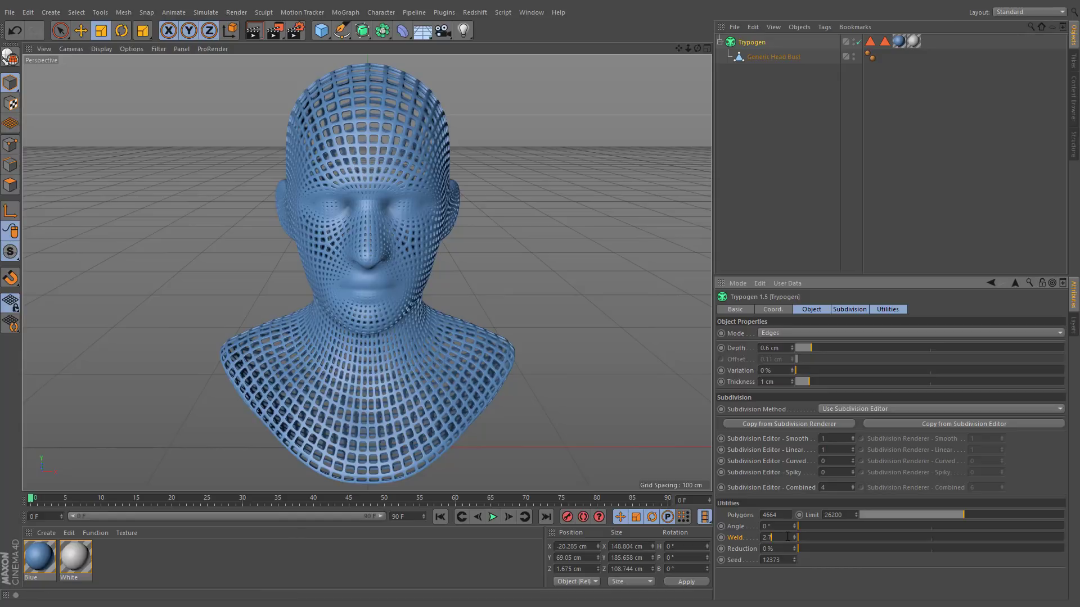
{"action": "key", "text": "Return"}
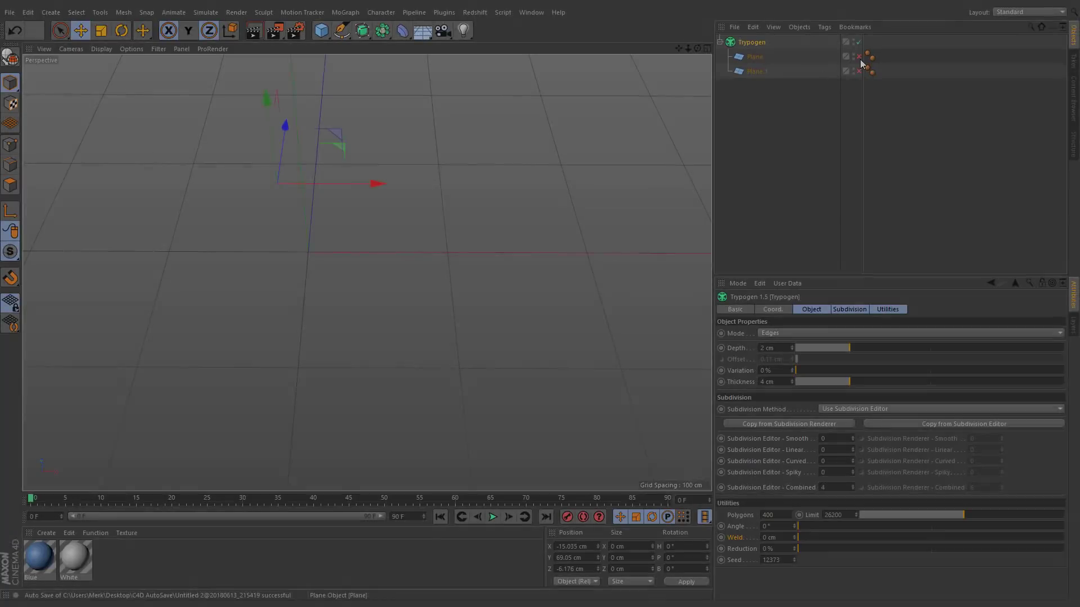
- Enable both planes under Trypogen and raise the weld to about 37.7 cm to join them
{"action": "left_click", "coordinate": [858, 56]}
{"action": "left_click", "coordinate": [858, 71]}
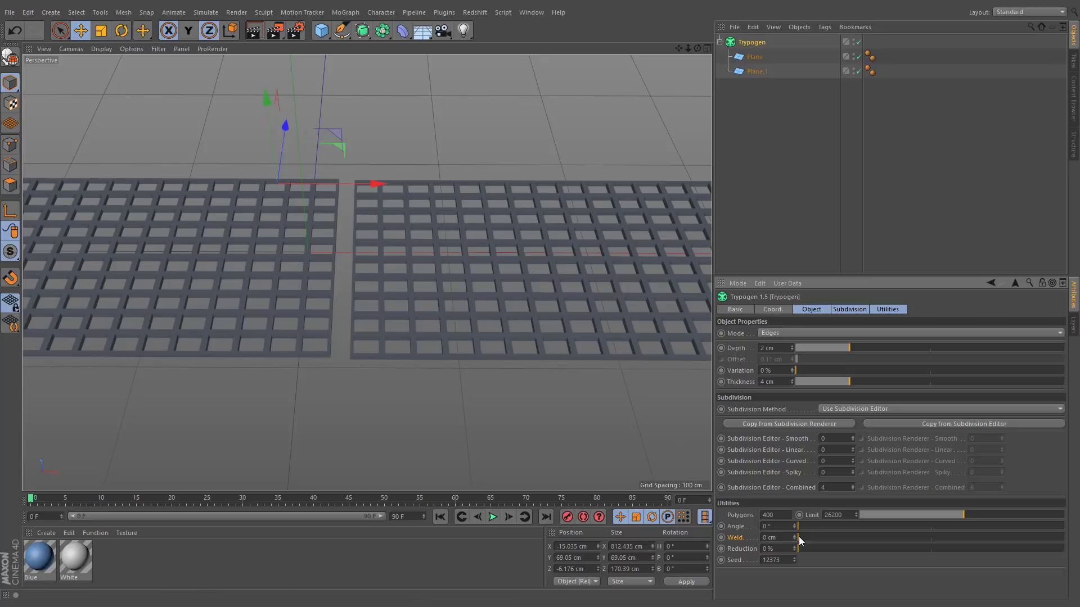
{"action": "left_click_drag", "start_coordinate": [831, 537], "coordinate": [900, 538]}
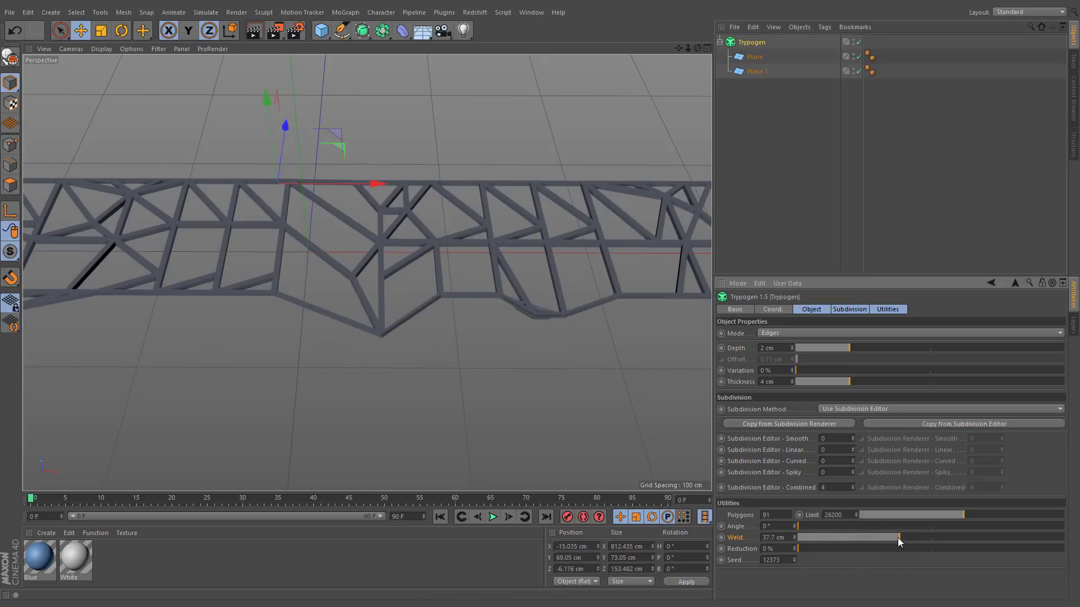
- Switch Trypogen to Polygons mode and lower the depth to 0.01 cm
{"action": "left_click", "coordinate": [800, 334]}
{"action": "left_click", "coordinate": [790, 354]}
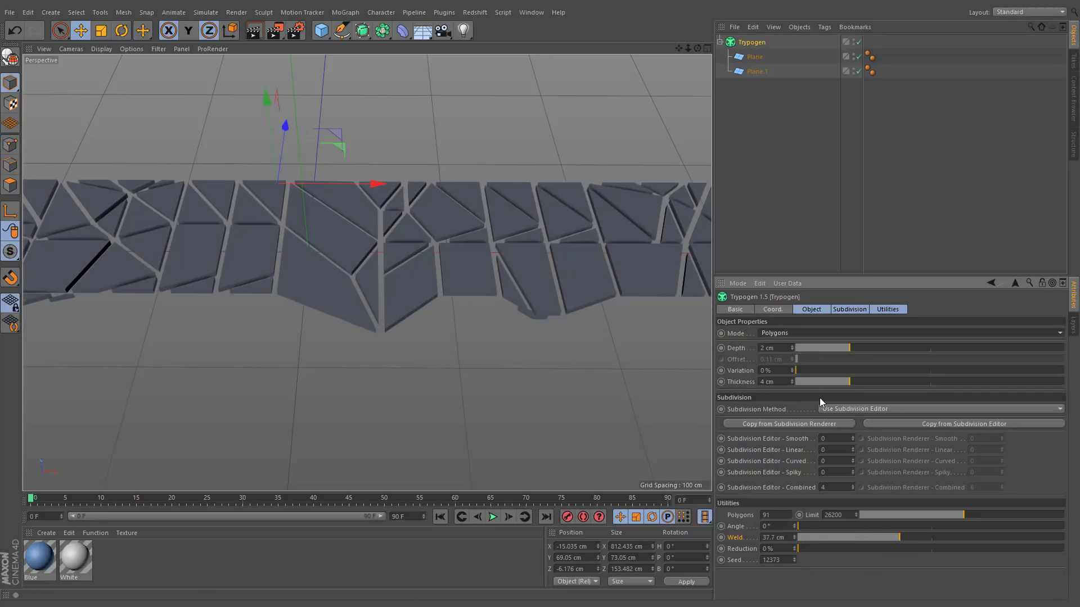
{"action": "left_click_drag", "start_coordinate": [842, 349], "coordinate": [774, 347]}
- Set the spiky, linear and smooth editor subdivisions to 1 each and increase Trypogen's thickness
{"action": "left_click", "coordinate": [852, 471]}
{"action": "left_click", "coordinate": [852, 448]}
{"action": "left_click", "coordinate": [852, 437]}
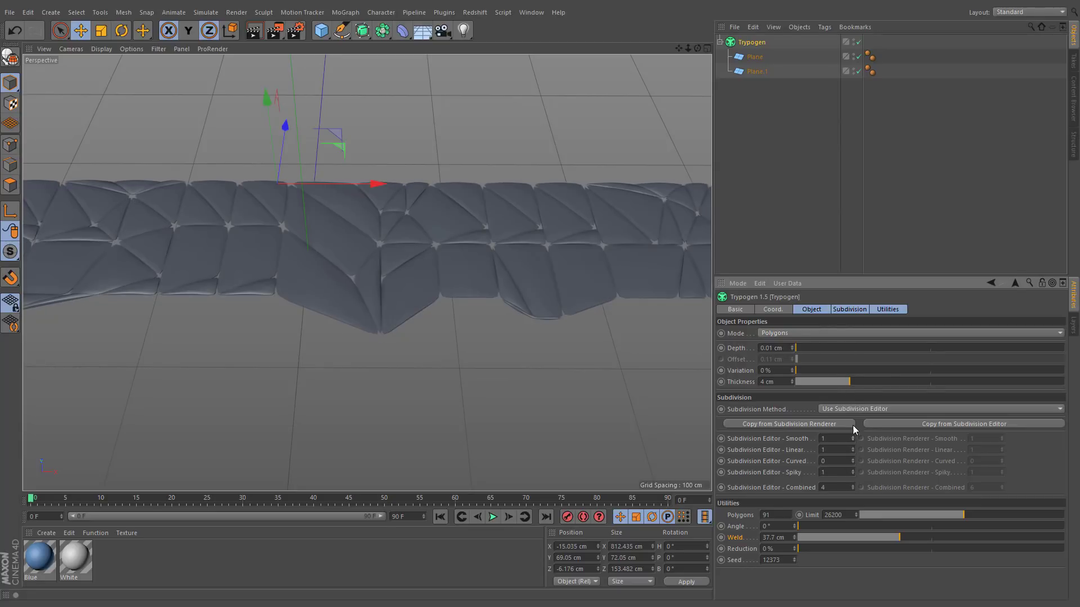
{"action": "left_click_drag", "start_coordinate": [850, 381], "coordinate": [993, 373]}
- Duplicate a plane about 391 cm away from the welded strip and rotate the copy's heading to -90°
{"action": "left_click", "coordinate": [581, 163]}
{"action": "left_click_drag", "start_coordinate": [581, 163], "coordinate": [416, 313], "text": "alt"}
{"action": "left_click_drag", "start_coordinate": [574, 335], "coordinate": [573, 181], "text": "ctrl"}
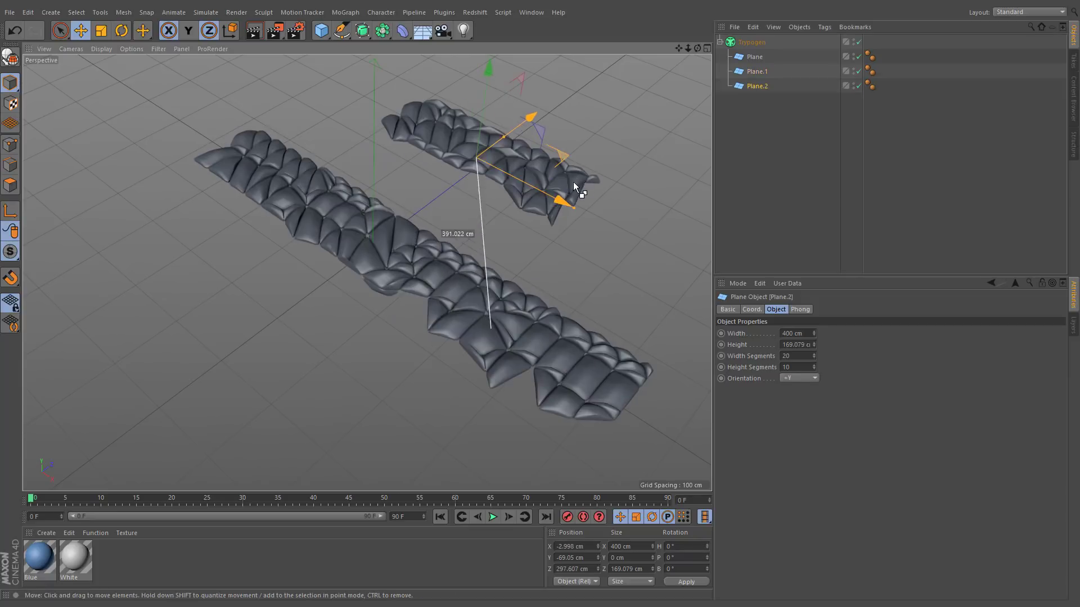
{"action": "key", "text": "r"}
{"action": "left_click_drag", "start_coordinate": [507, 200], "coordinate": [385, 181], "text": "shift"}
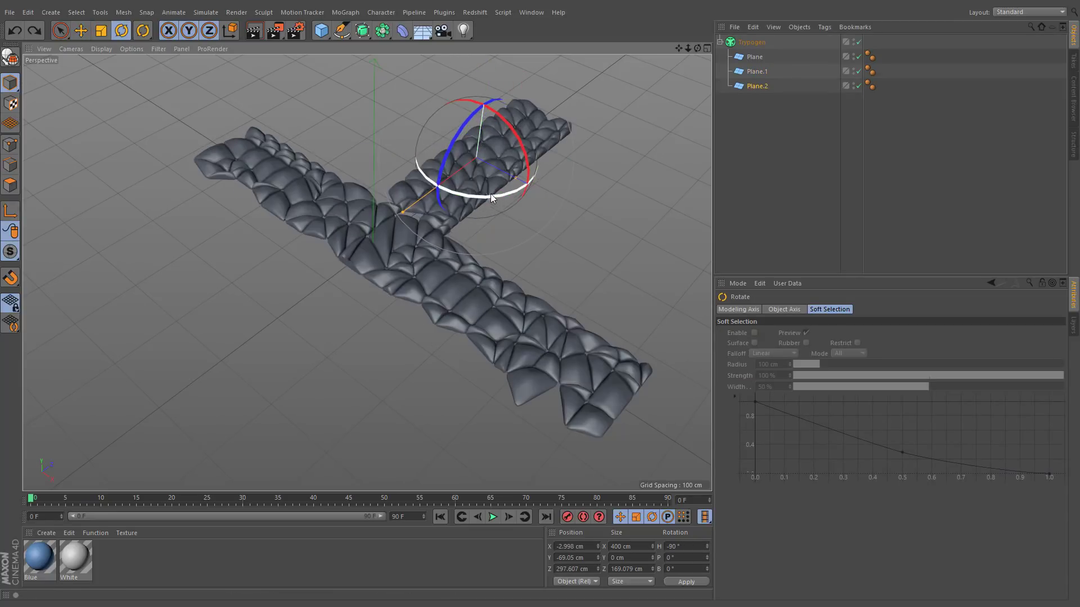
- Reposition the rotated plane and place further copies of it across the welded strip
{"action": "key", "text": "e"}
{"action": "left_click_drag", "start_coordinate": [485, 184], "coordinate": [190, 171]}
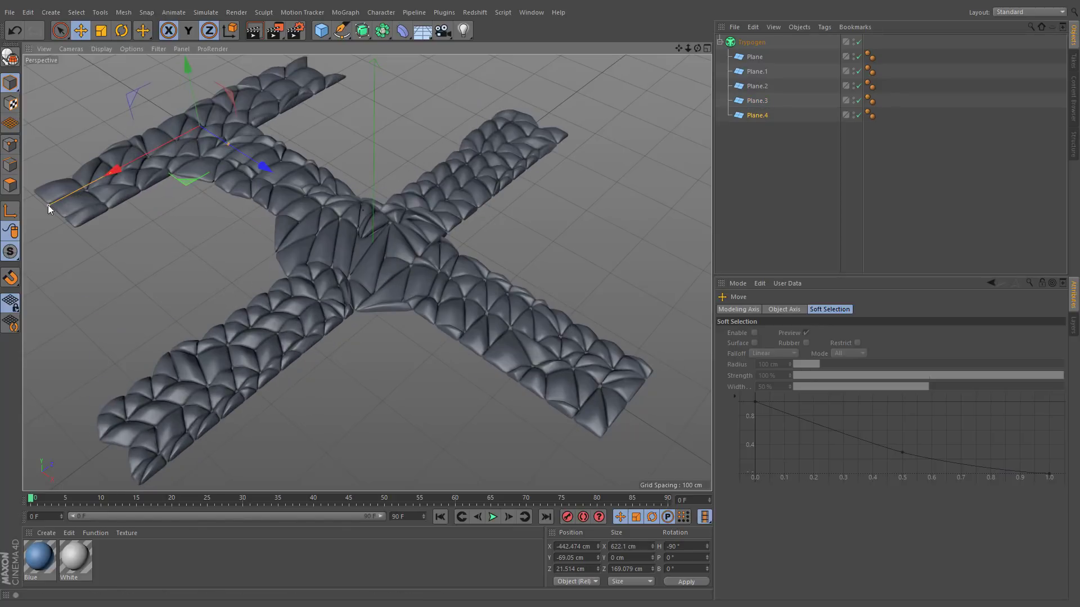
{"action": "left_click_drag", "start_coordinate": [48, 205], "coordinate": [423, 354], "text": "ctrl"}
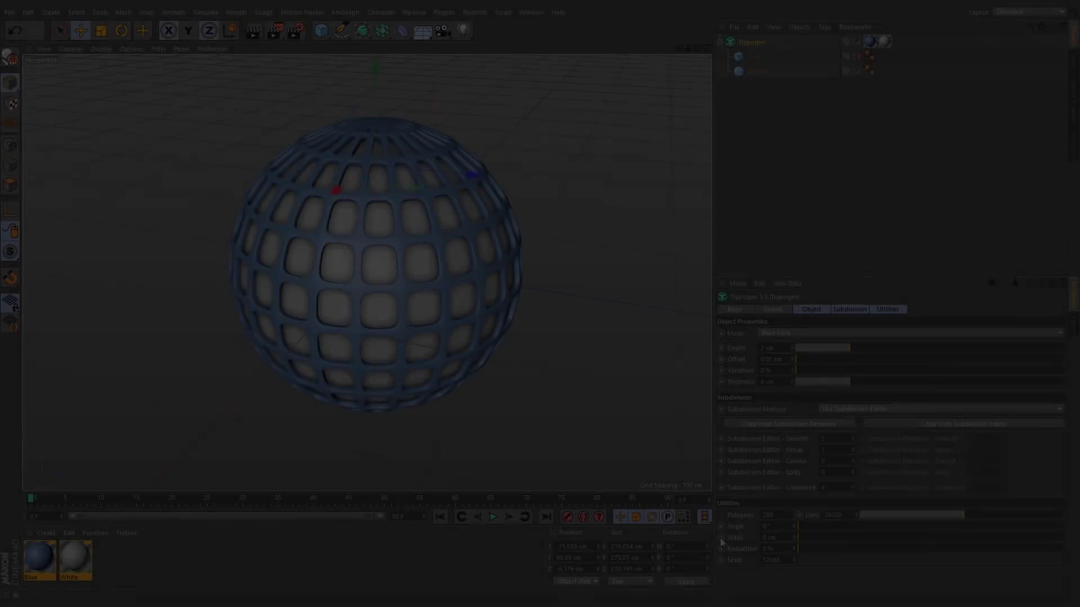
- Set Trypogen's reduction to 50% on the sphere and step the seed up to 12395
{"action": "left_click_drag", "start_coordinate": [805, 548], "coordinate": [925, 548]}
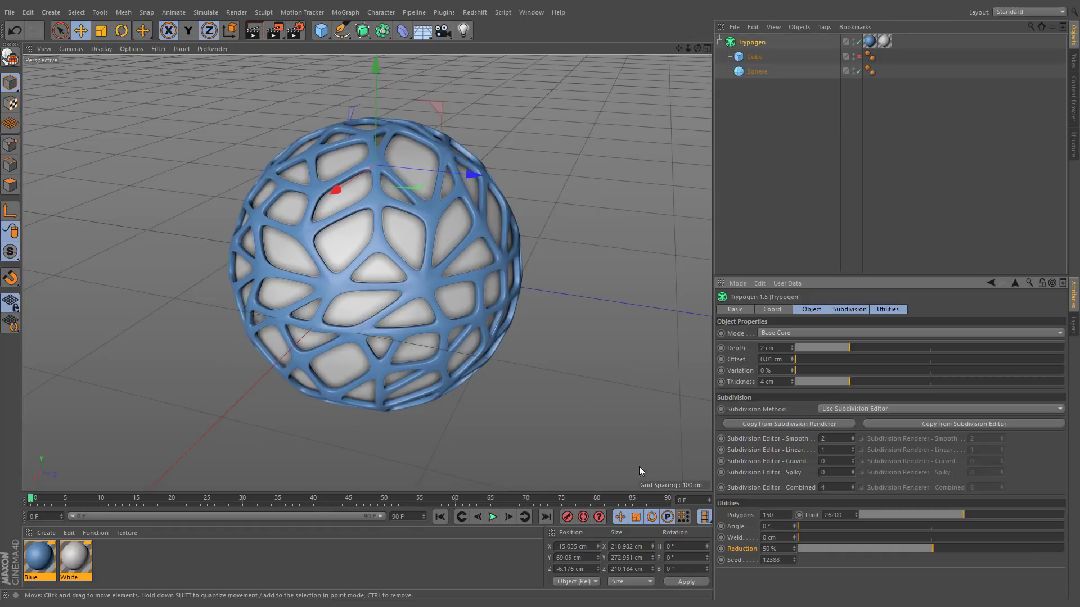
{"action": "left_click", "coordinate": [794, 557]}
{"action": "left_click", "coordinate": [794, 556]}
{"action": "left_click", "coordinate": [794, 557]}
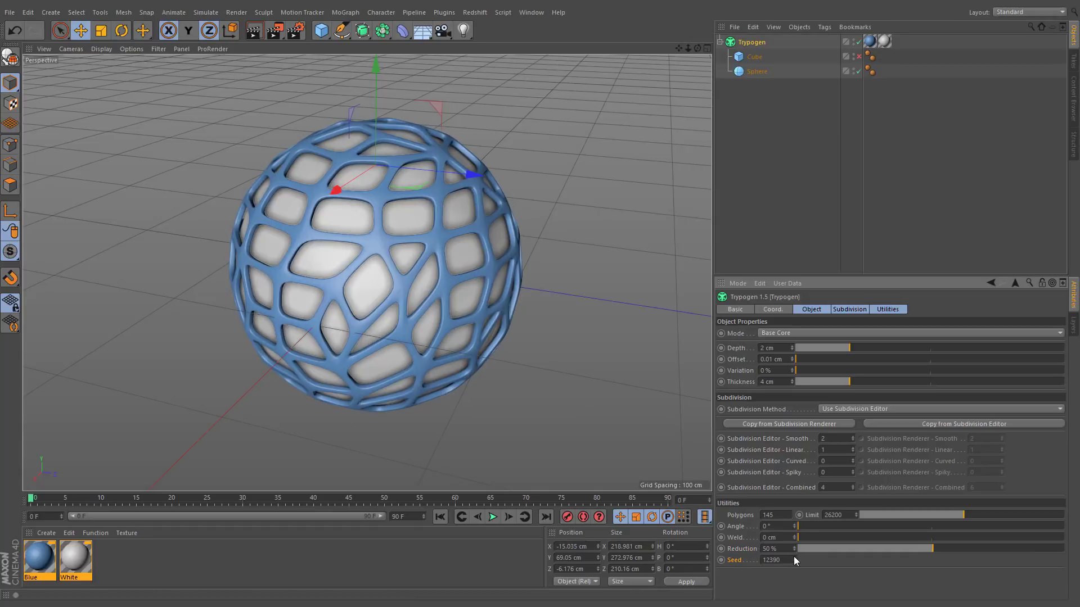
{"action": "left_click", "coordinate": [794, 556]}
{"action": "left_click", "coordinate": [794, 556]}
{"action": "left_click", "coordinate": [794, 557]}
{"action": "left_click", "coordinate": [794, 557]}
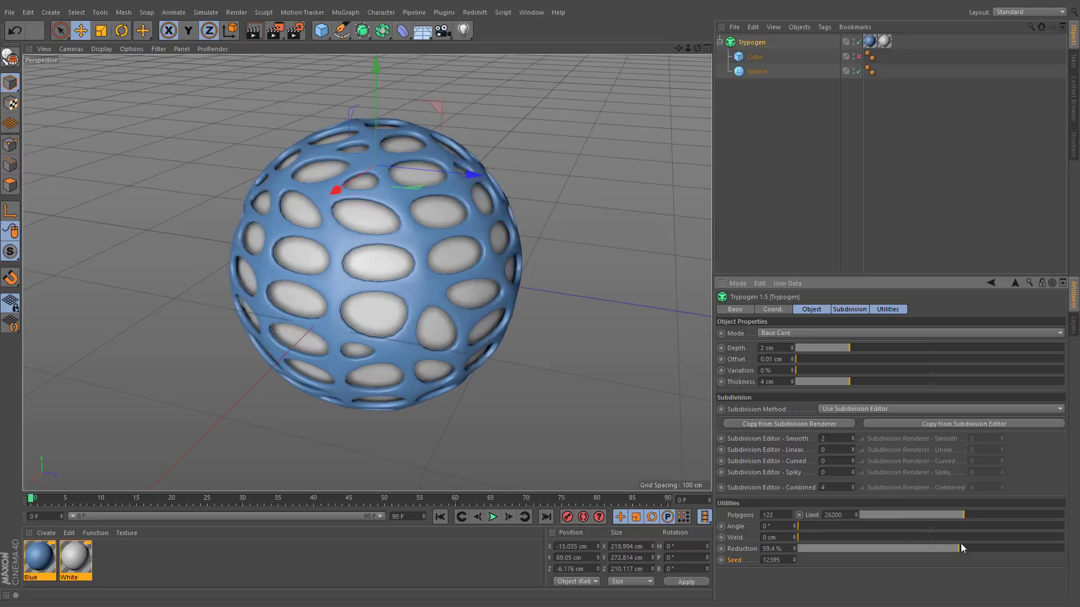
- Enable the cube instead of the sphere and raise Trypogen's reduction to 33.2%
{"action": "left_click", "coordinate": [859, 57]}
{"action": "left_click", "coordinate": [859, 71]}
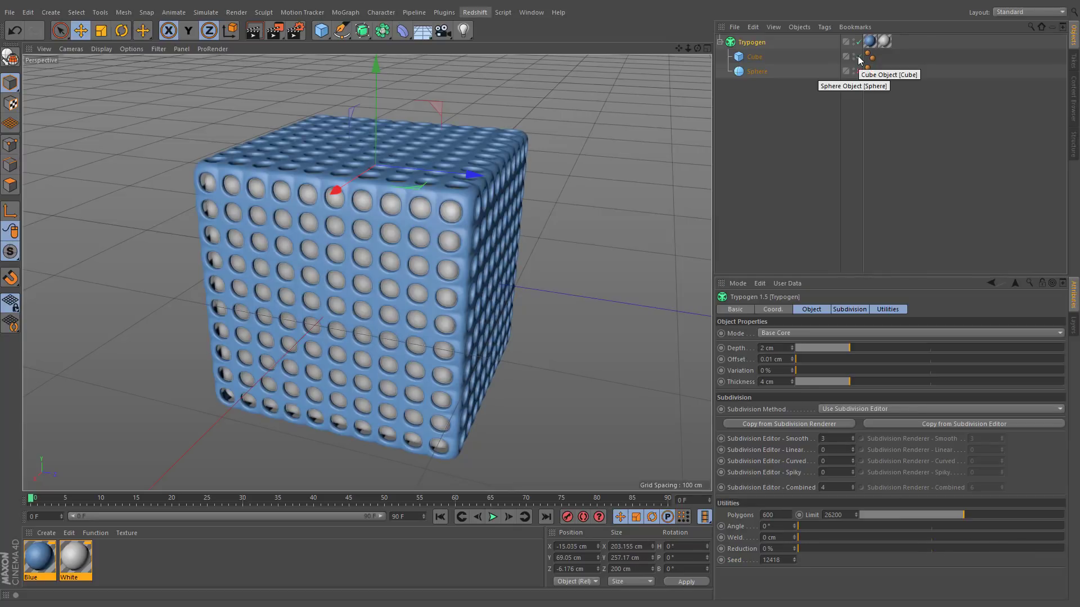
{"action": "left_click_drag", "start_coordinate": [800, 549], "coordinate": [888, 544]}
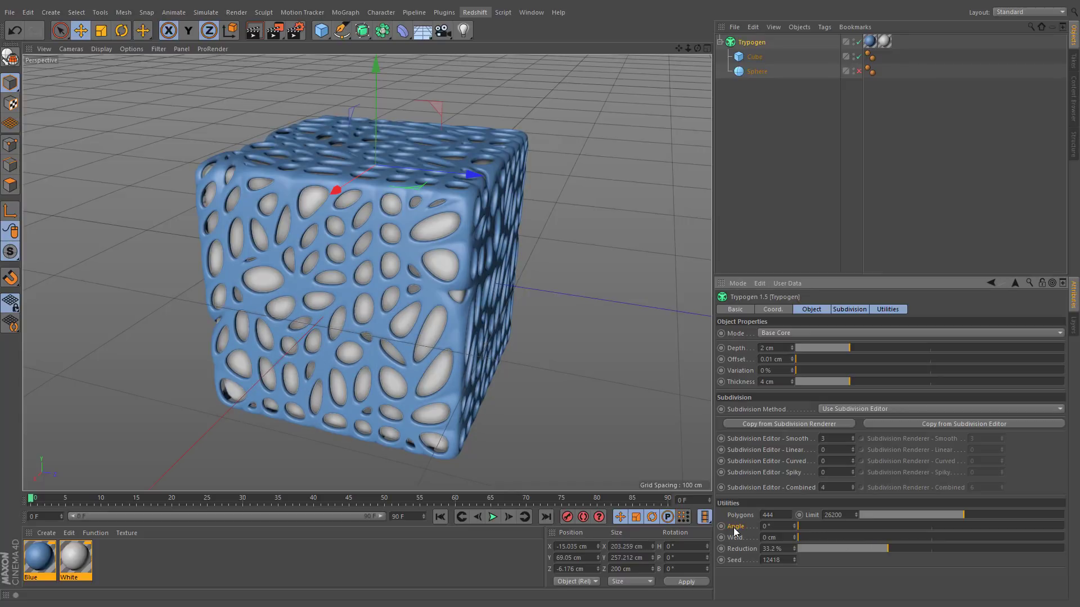
- Set Trypogen's utilities on the cube to angle 0.1°, reduction 5.9% and seed 12423
{"action": "left_click", "coordinate": [794, 524]}
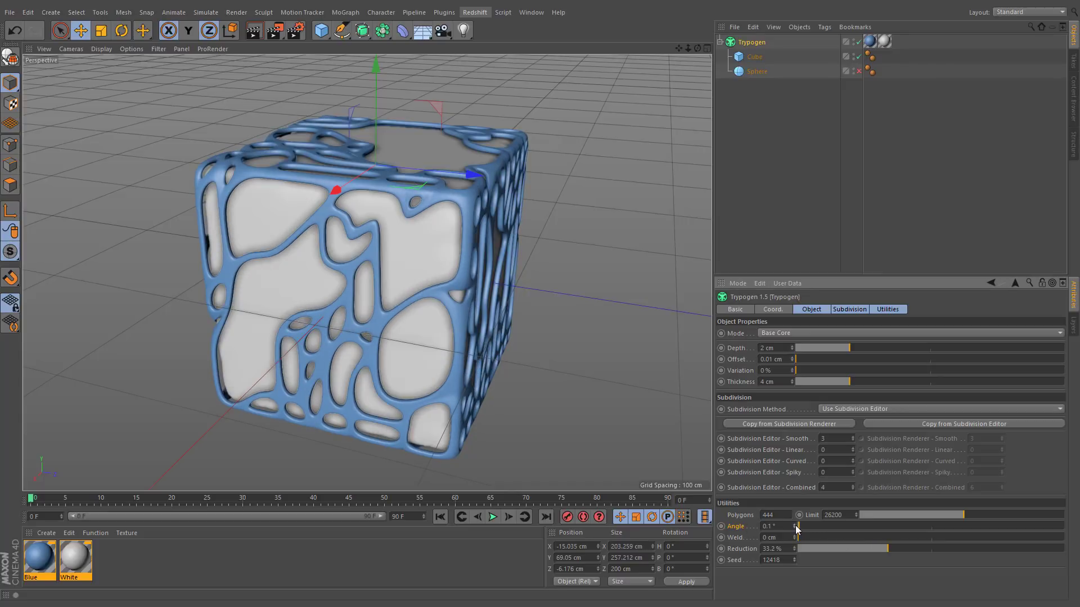
{"action": "left_click_drag", "start_coordinate": [847, 543], "coordinate": [814, 551]}
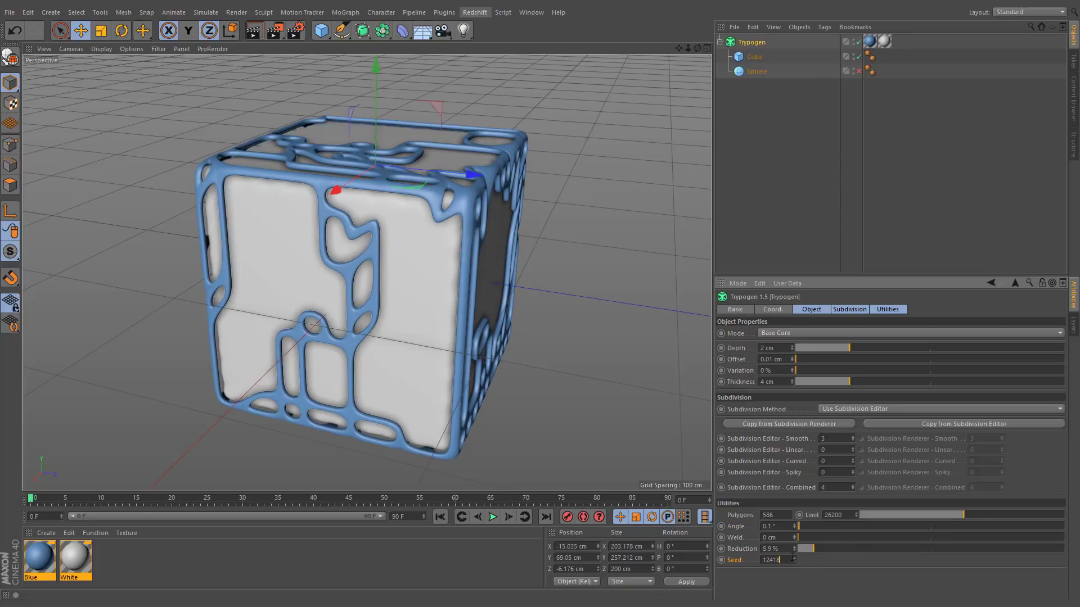
{"action": "left_click", "coordinate": [794, 557]}
{"action": "left_click", "coordinate": [795, 558]}
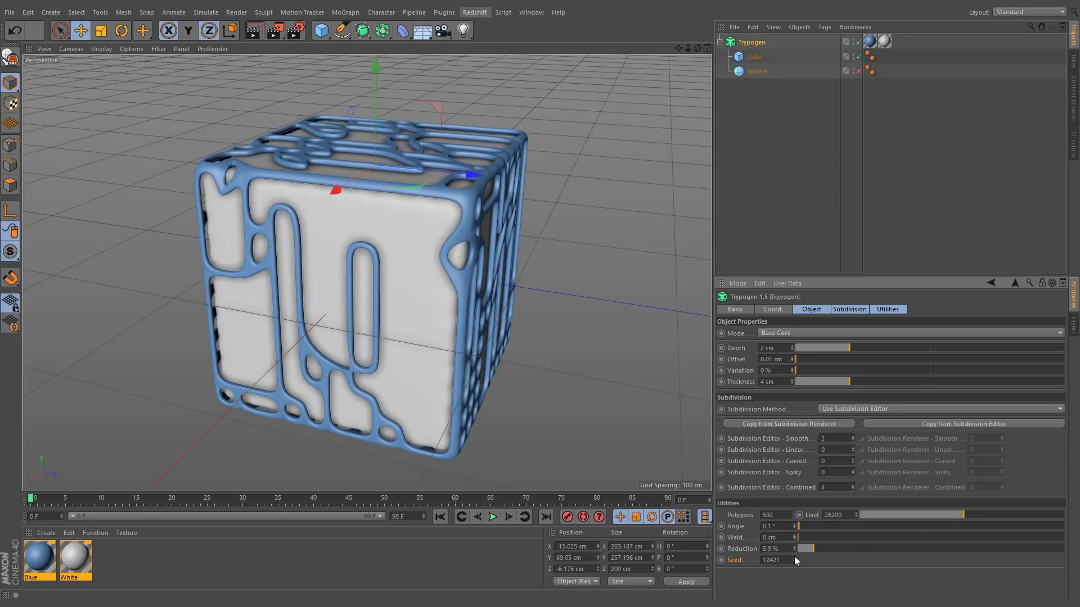
{"action": "left_click", "coordinate": [795, 558]}
{"action": "left_click", "coordinate": [795, 558]}
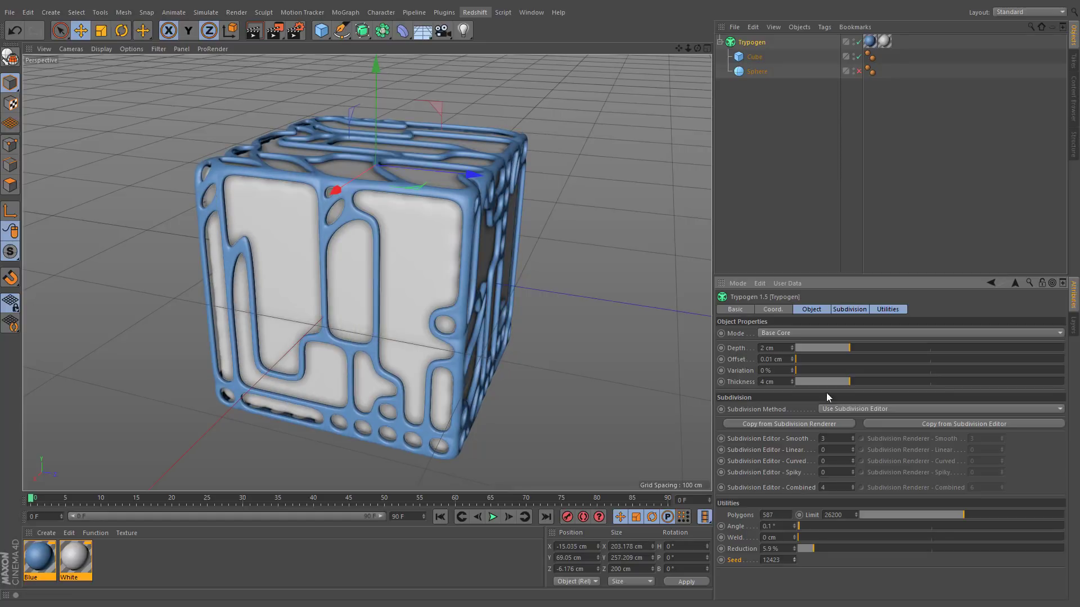
- Cycle Trypogen's mode on the cube through Combined Thickness and Polygons to Edges
{"action": "left_click", "coordinate": [792, 330]}
{"action": "left_click", "coordinate": [795, 376]}
{"action": "left_click", "coordinate": [789, 333]}
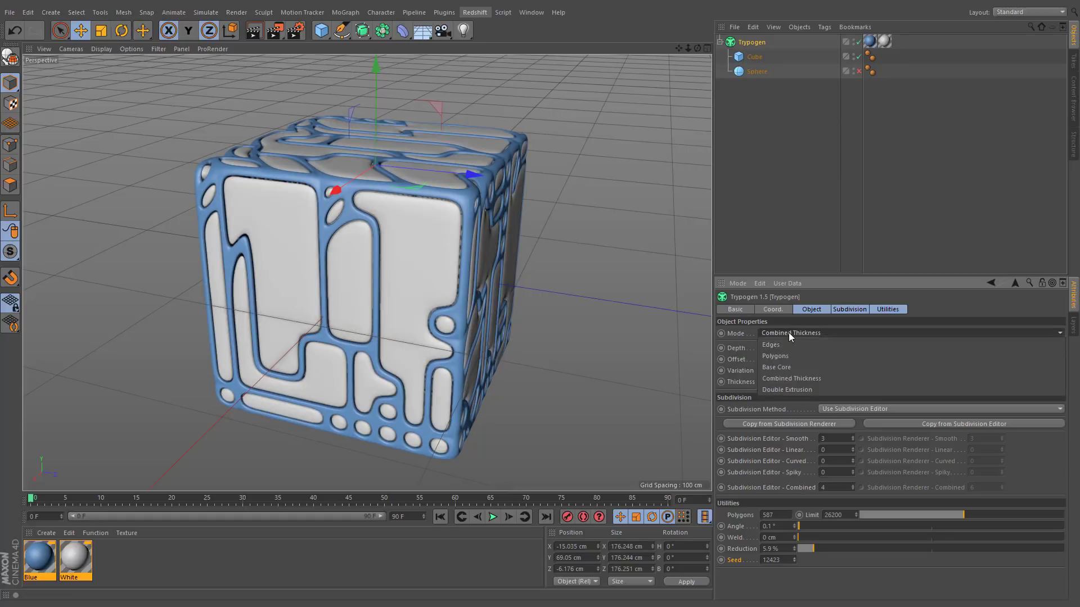
{"action": "left_click", "coordinate": [787, 355]}
{"action": "left_click", "coordinate": [787, 334]}
{"action": "left_click", "coordinate": [785, 340]}
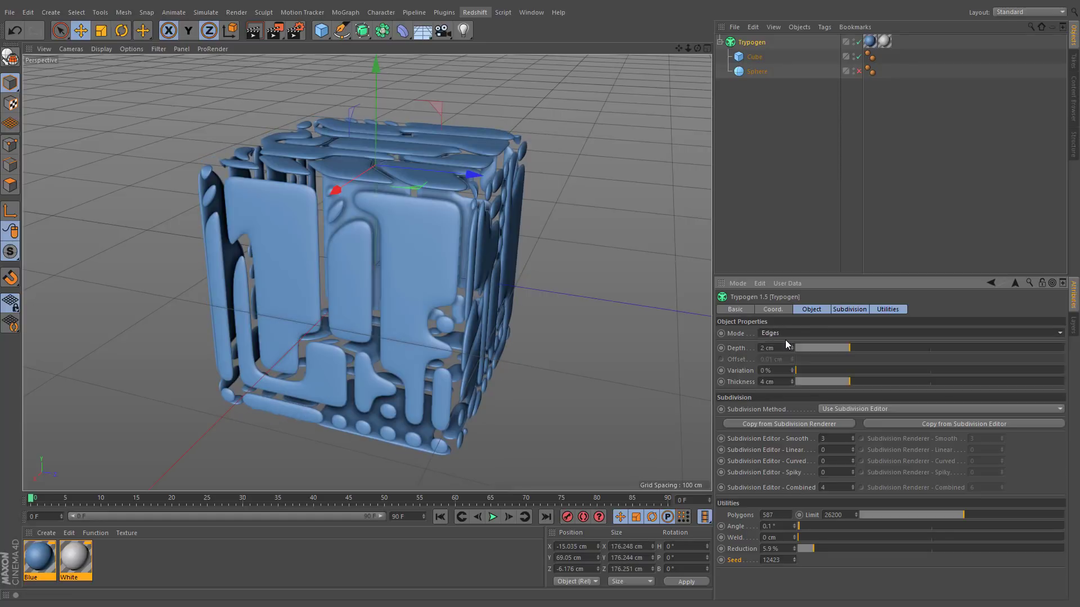